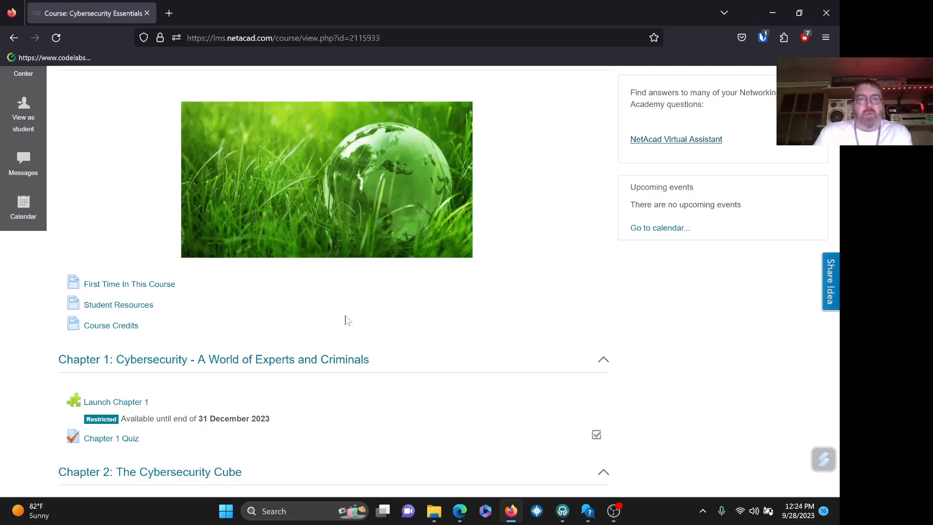
- From Chapter 1's Packet Tracer Index, open activity 1.5.3.6 Communicating in a Cyber World
click(136, 406)
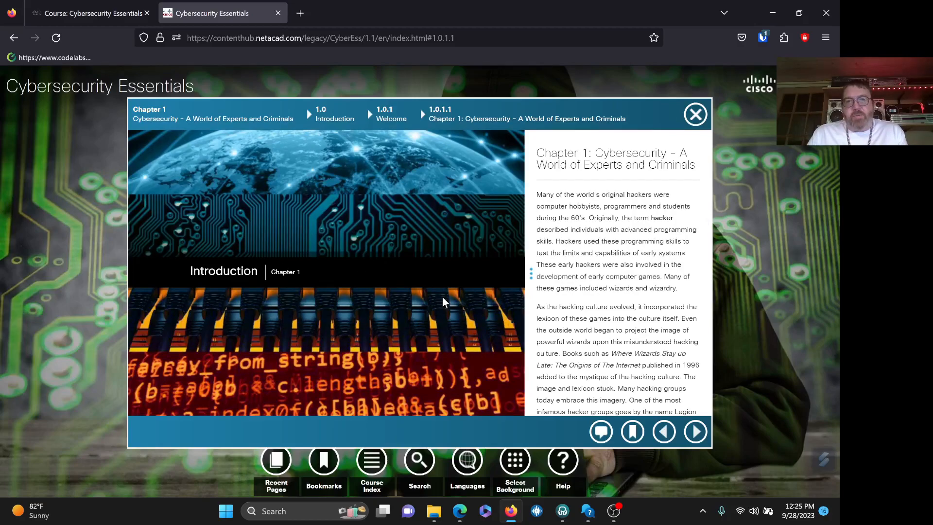
click(374, 466)
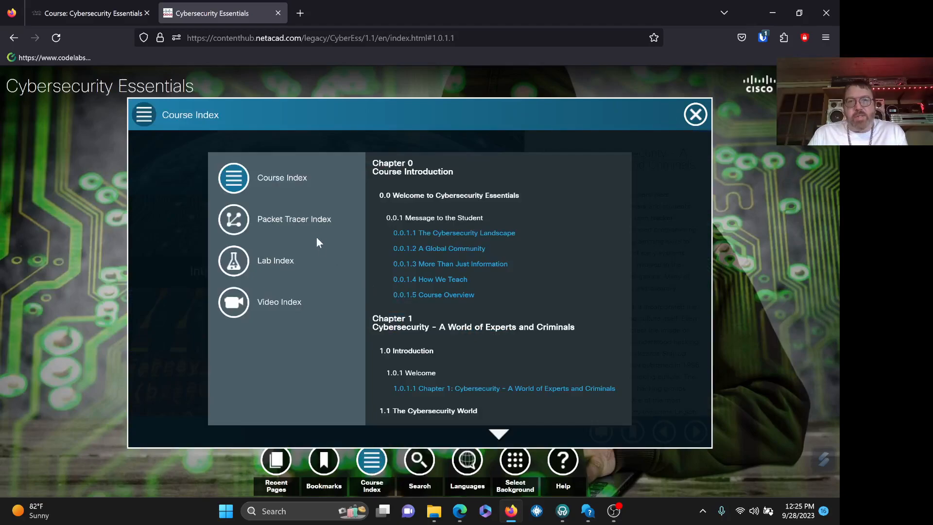
click(296, 224)
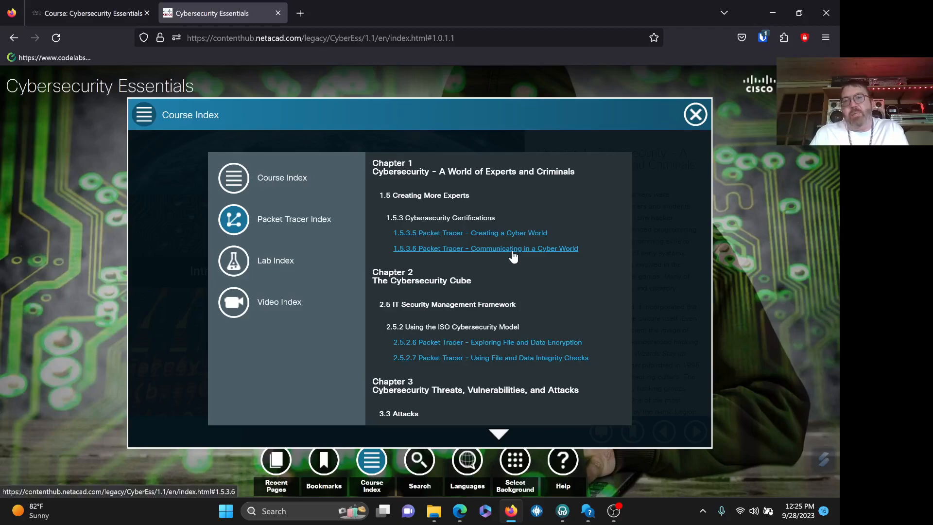
click(513, 251)
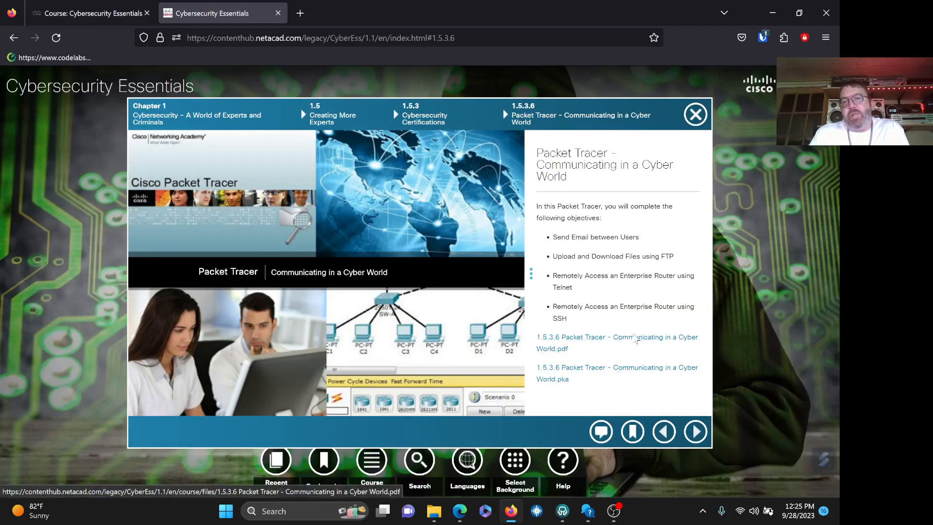
click(634, 337)
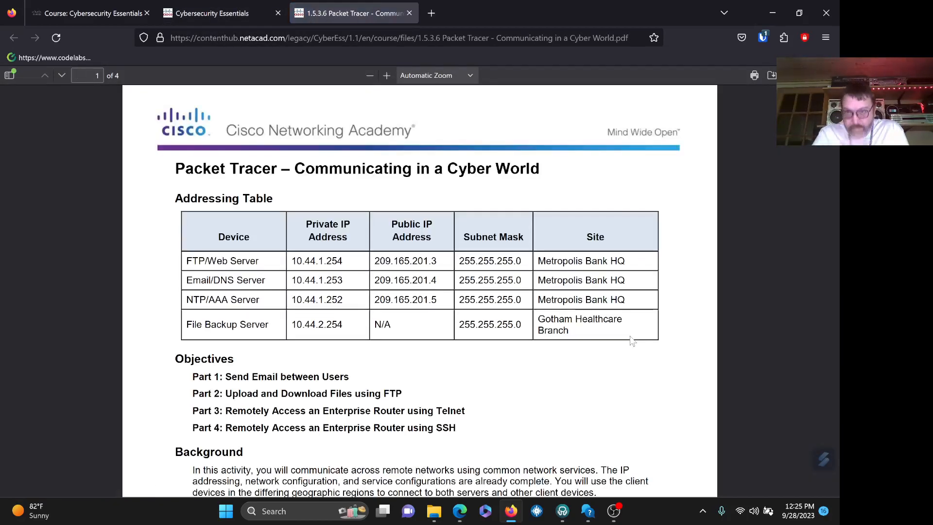
drag(835, 122, 834, 191)
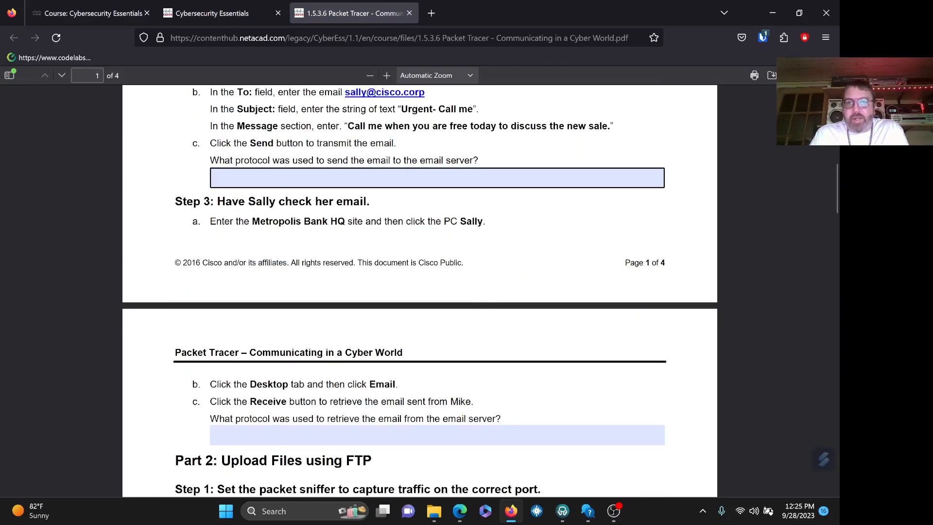
click(371, 173)
text(jhvjhyvij)
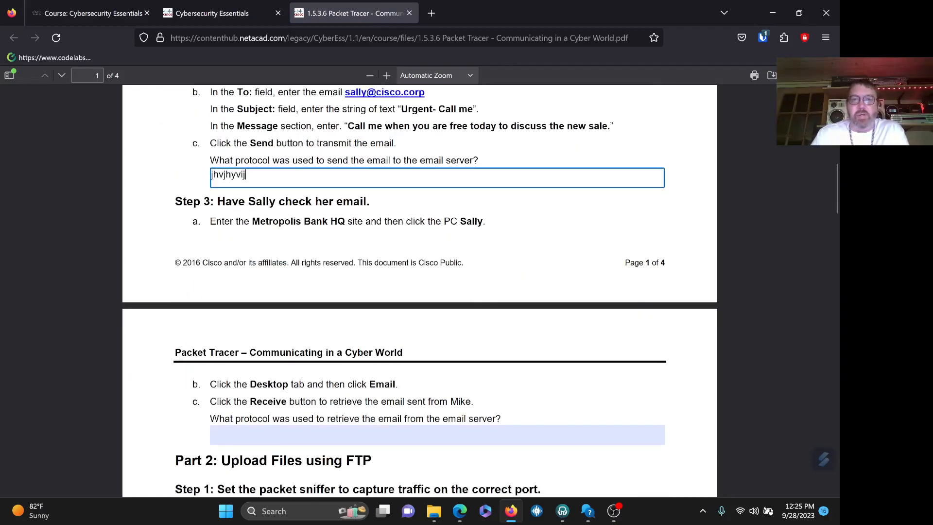
drag(834, 196, 834, 117)
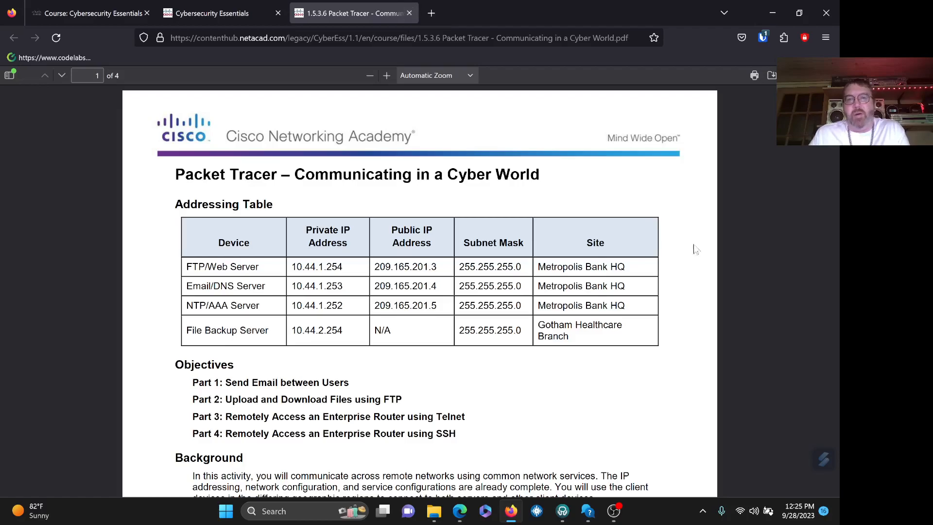
mouse_move(836, 124)
mouse_down()
mouse_move(833, 187)
mouse_move(835, 122)
mouse_up()
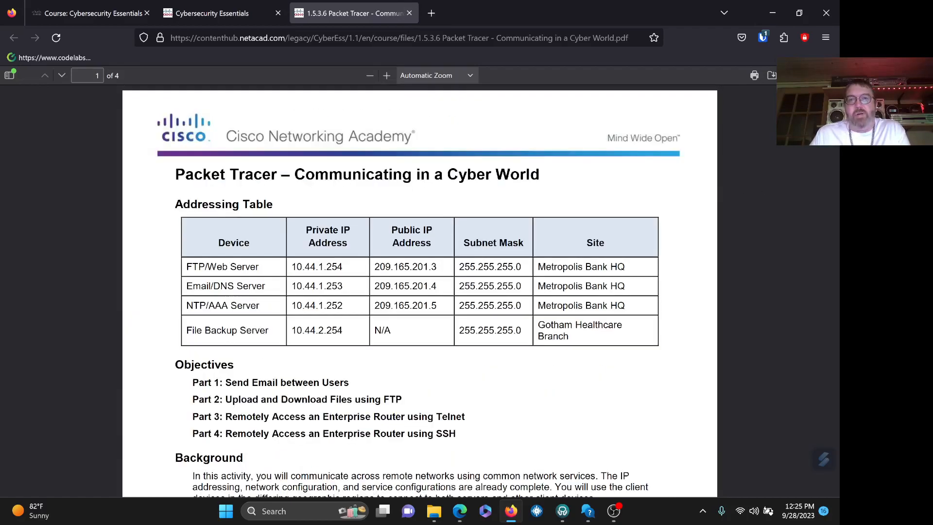
click(409, 13)
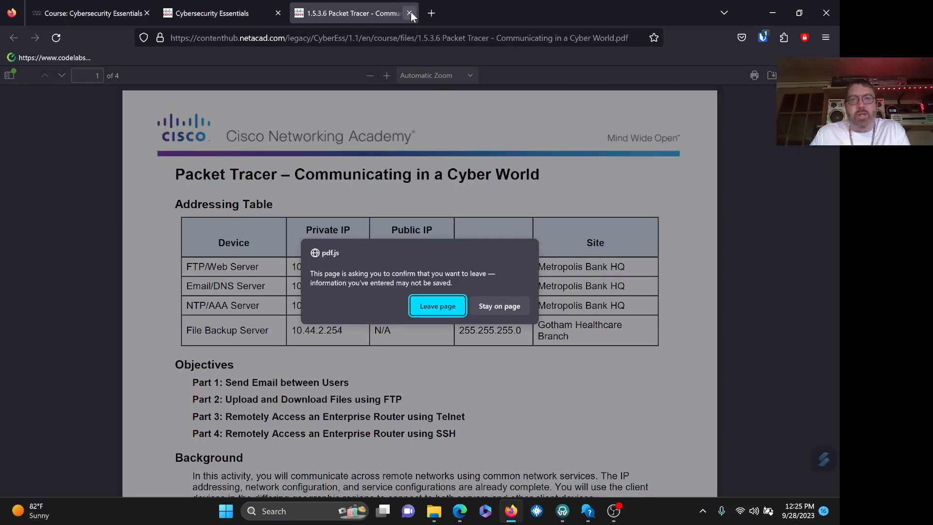
click(438, 307)
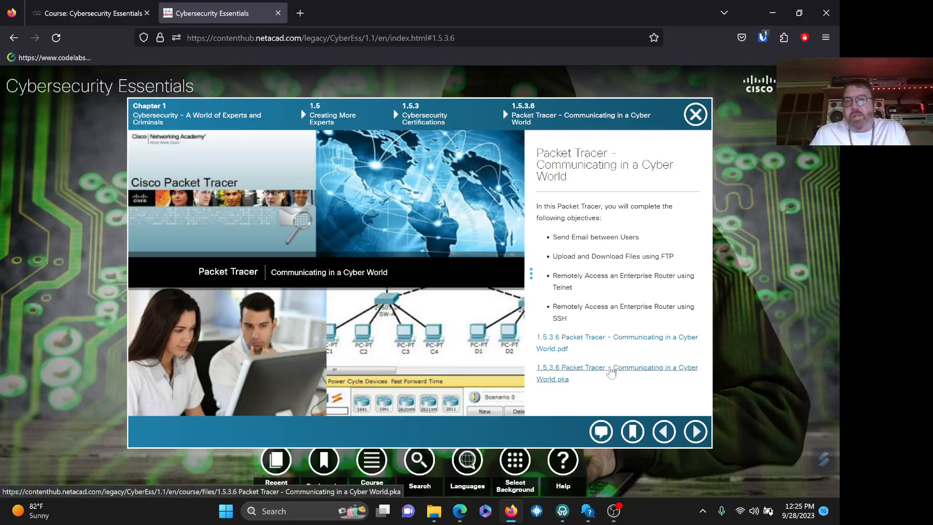
- Download the 1.5.3.6 Communicating in a Cyber World .pka file and show it in its folder
click(605, 370)
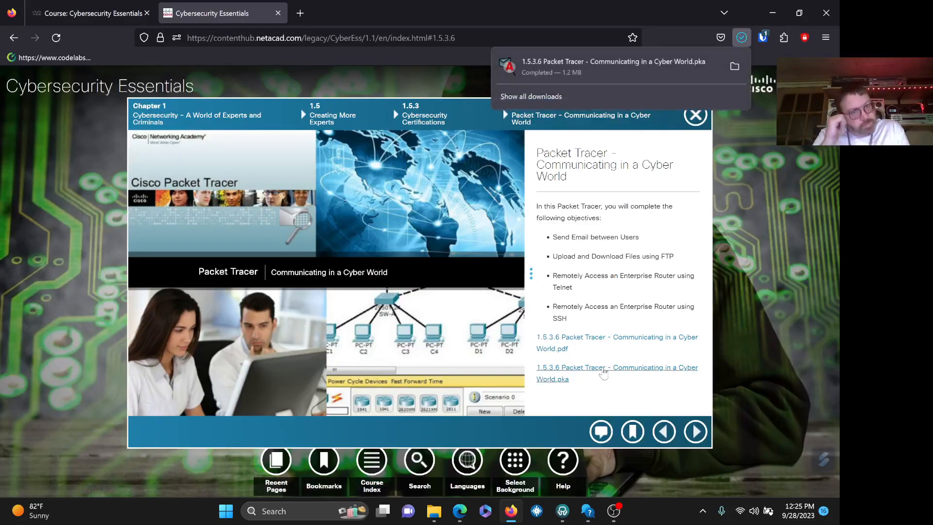
click(732, 65)
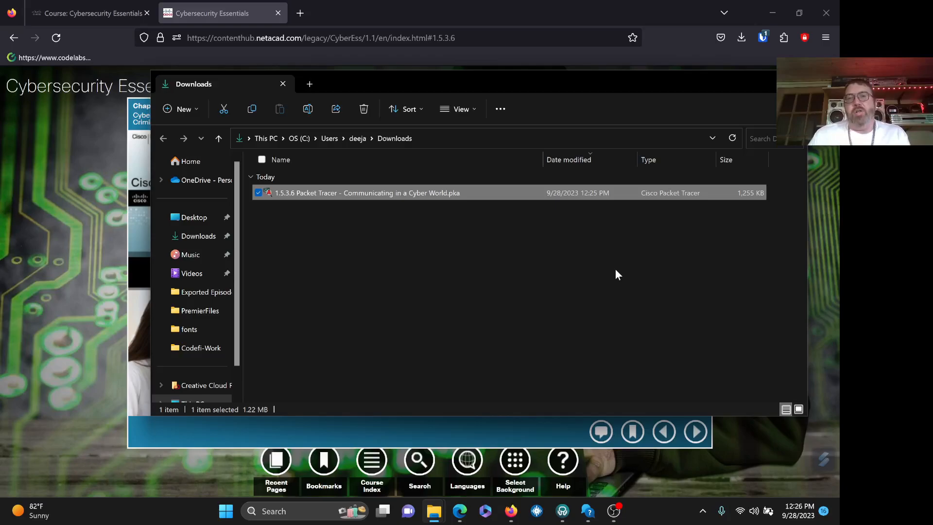
- Open 1.5.3.6 Communicating in a Cyber World.pka from Downloads in Packet Tracer
double_click(384, 194)
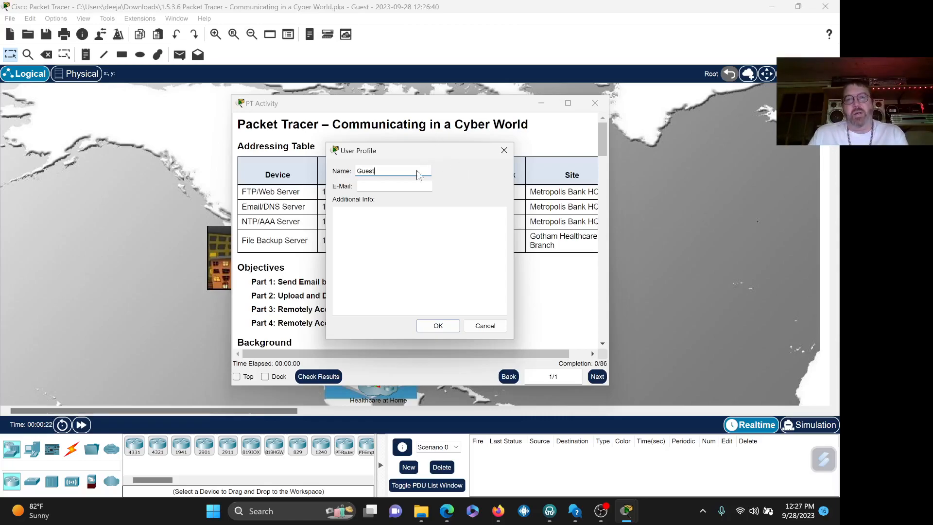
- Replace Guest with the student's full name, enter their e-mail address, and confirm the profile
drag(377, 171, 337, 171)
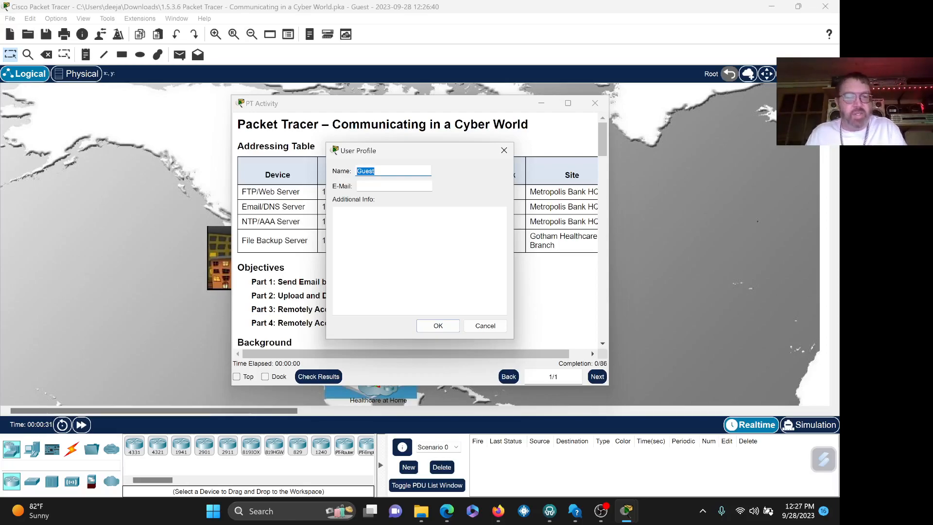
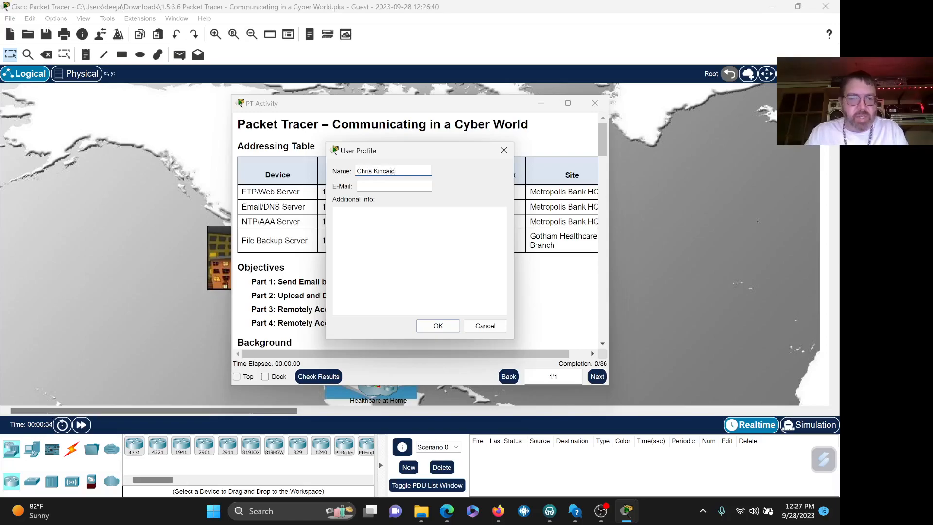
key(Tab)
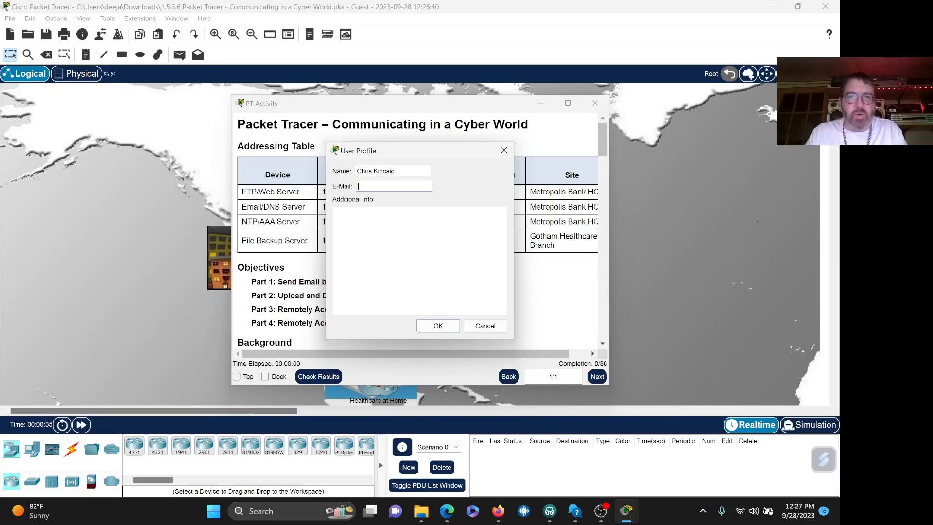
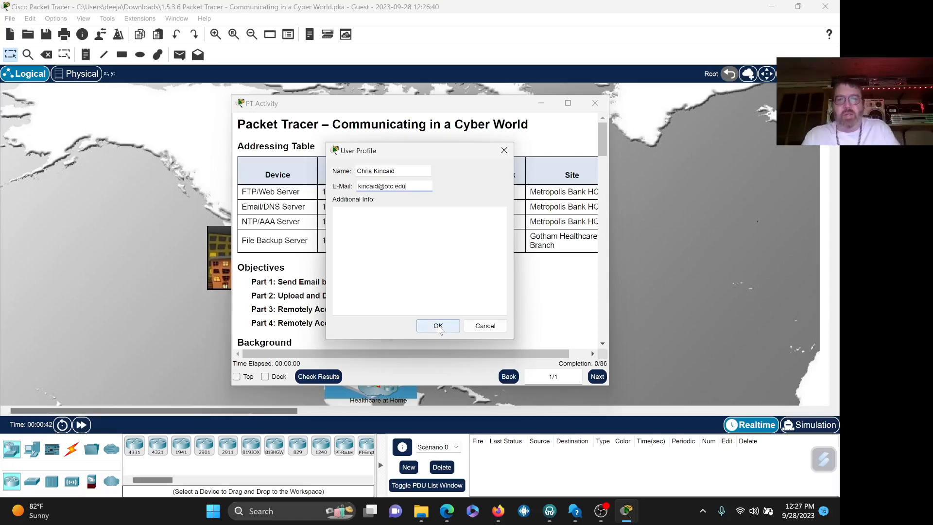
click(438, 327)
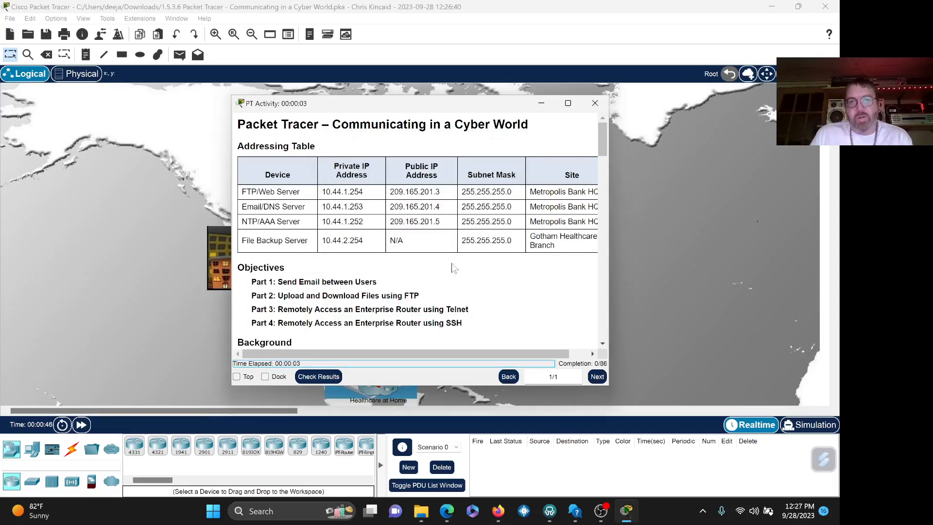
- Dock the activity instructions as a narrow pane beside the network map, showing Part 1
mouse_move(602, 131)
mouse_down()
mouse_move(604, 214)
mouse_move(603, 119)
mouse_up()
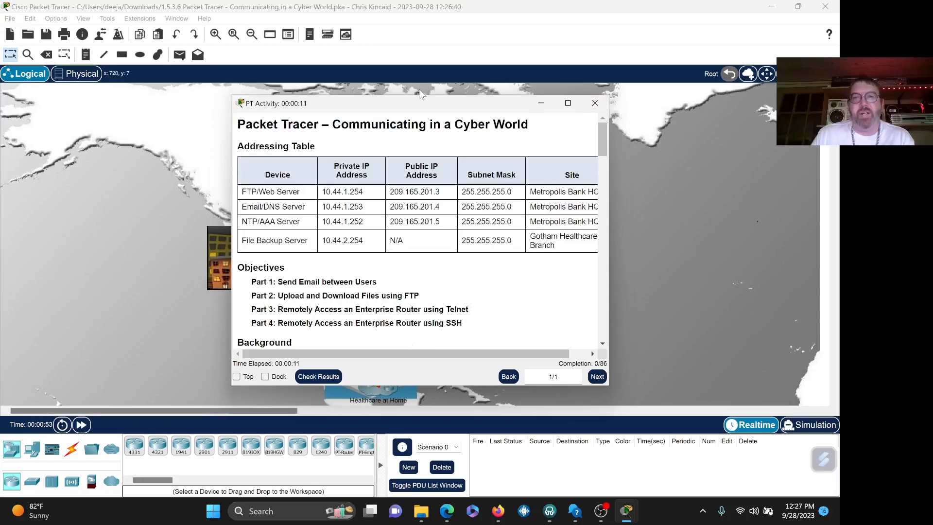
click(266, 378)
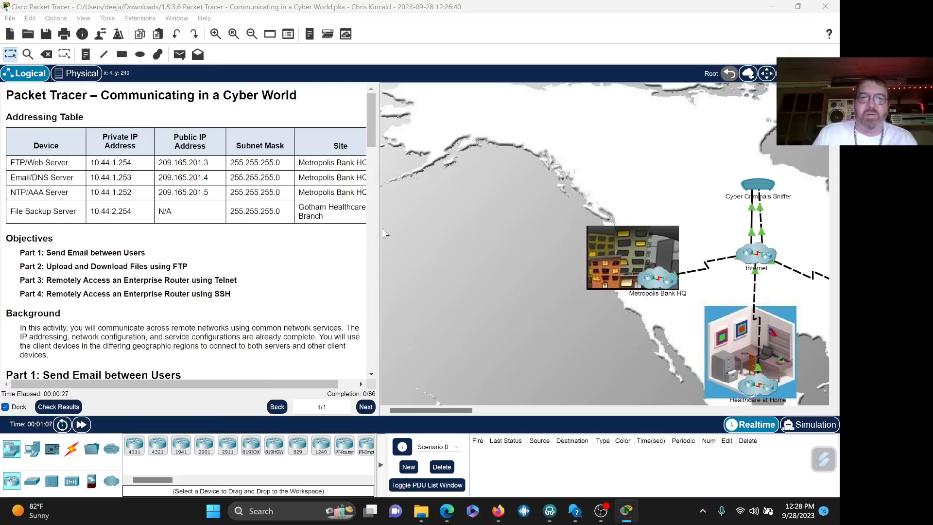
mouse_move(380, 229)
mouse_down()
mouse_move(350, 229)
mouse_move(367, 230)
mouse_up()
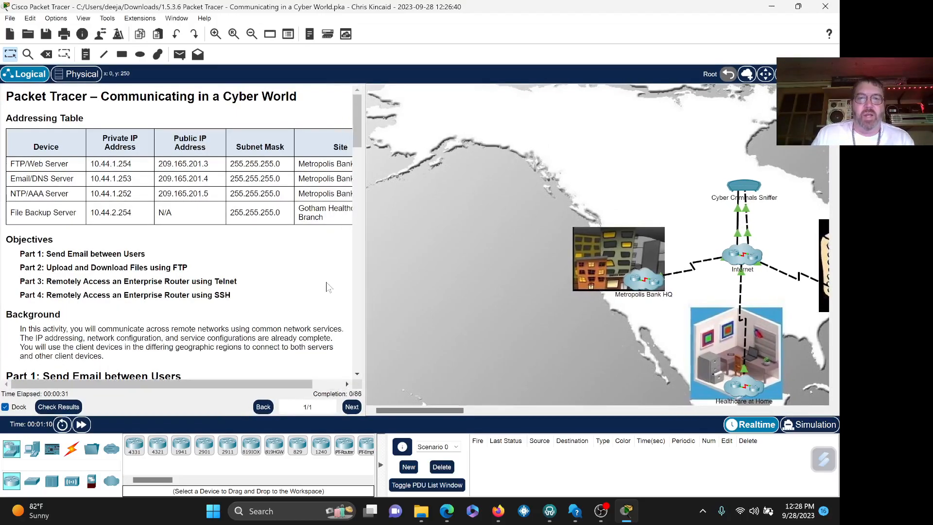
click(357, 375)
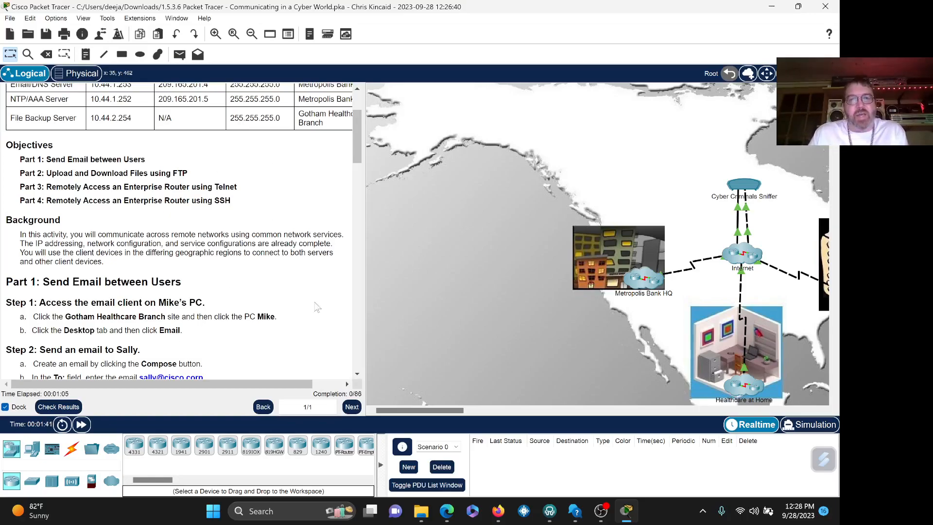
drag(355, 374, 358, 376)
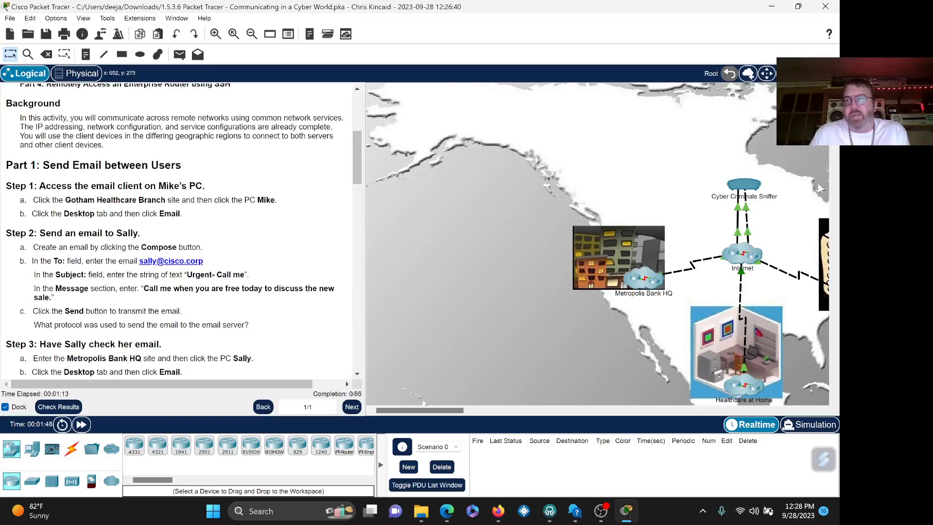
scroll(597, 243, down, 2)
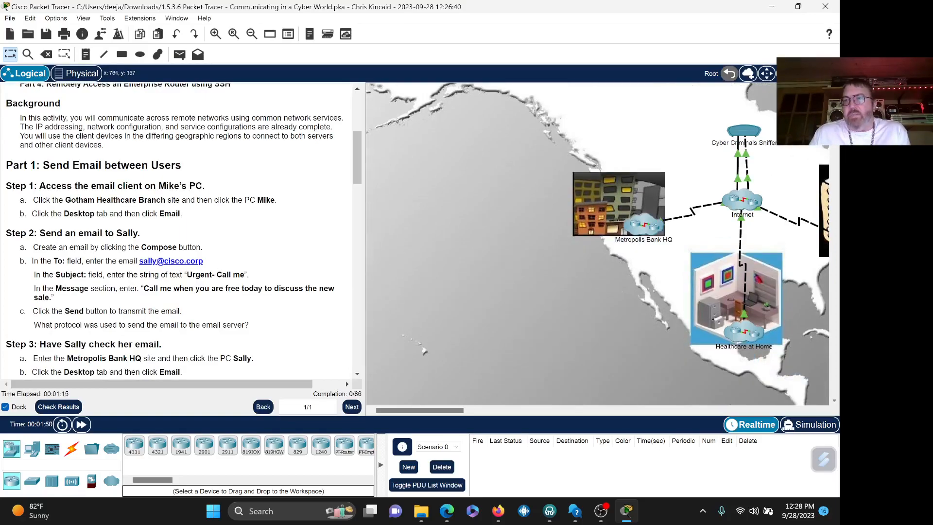
drag(433, 409, 460, 413)
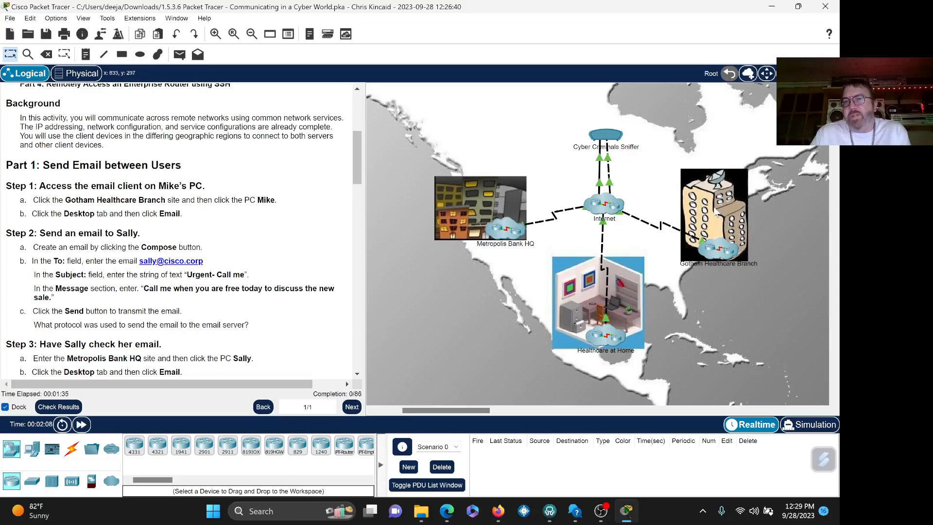
click(720, 252)
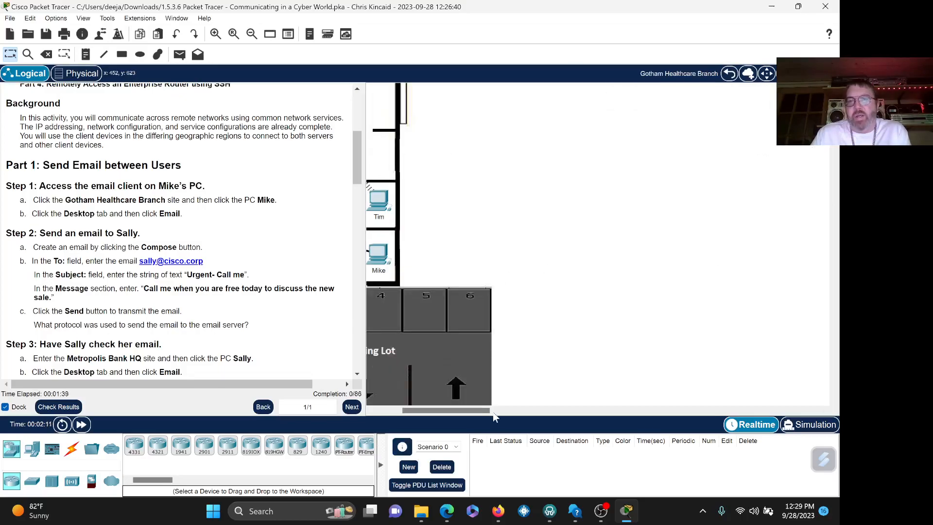
drag(478, 412, 389, 413)
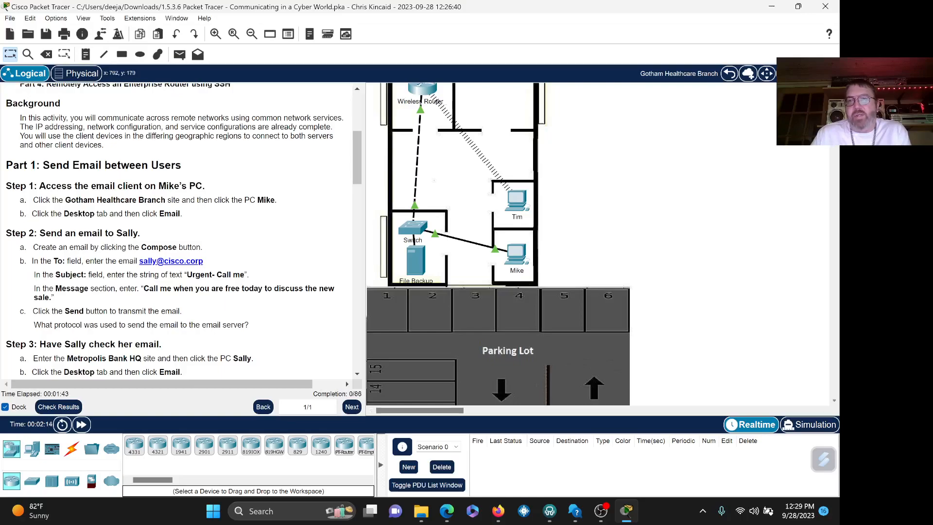
drag(834, 119, 834, 110)
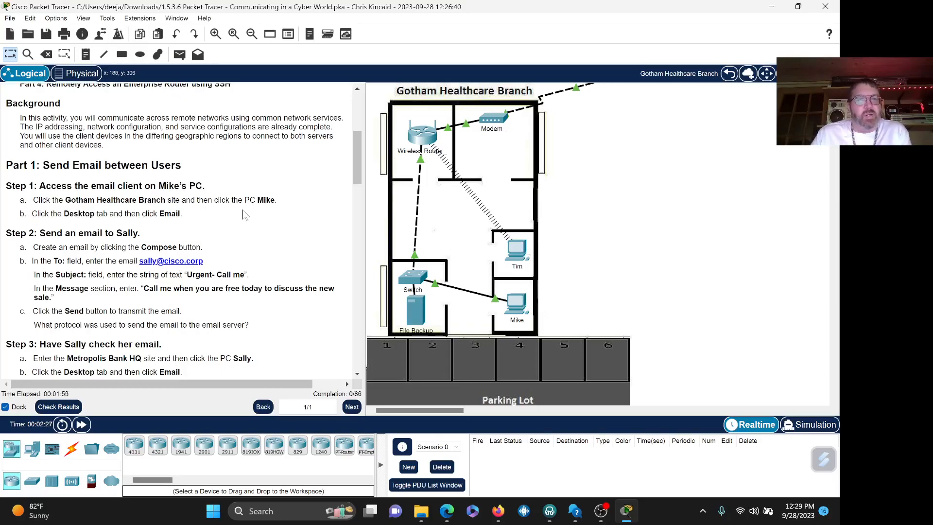
- Open PC Mike's window kept on top and launch its Desktop Command Prompt
click(518, 304)
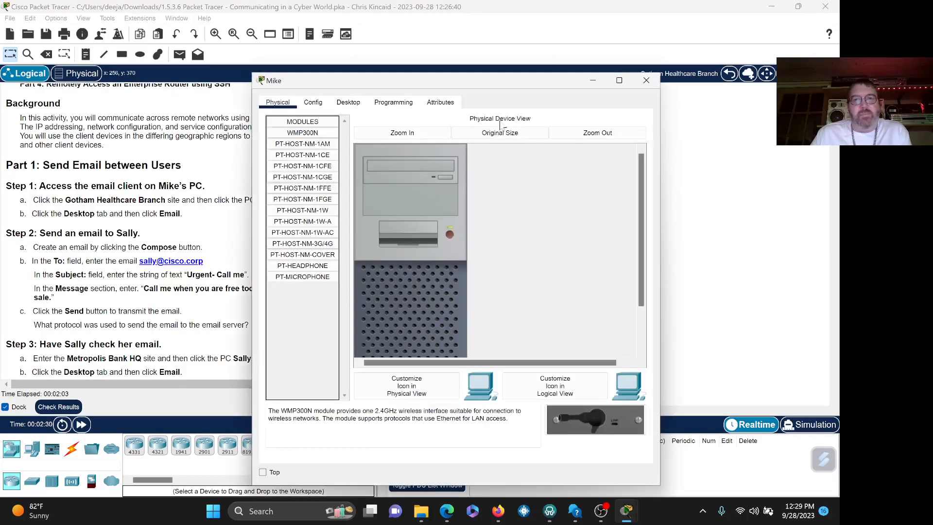
click(262, 472)
drag(487, 85, 545, 79)
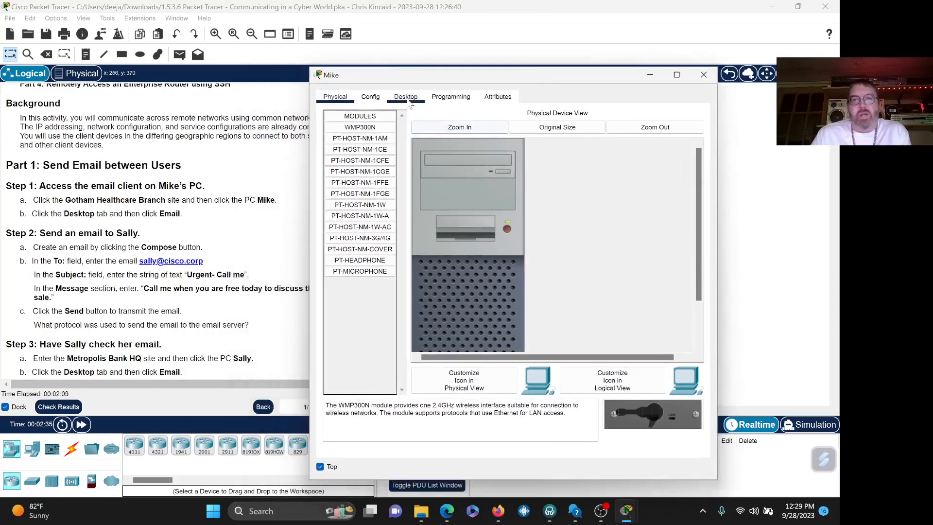
click(410, 103)
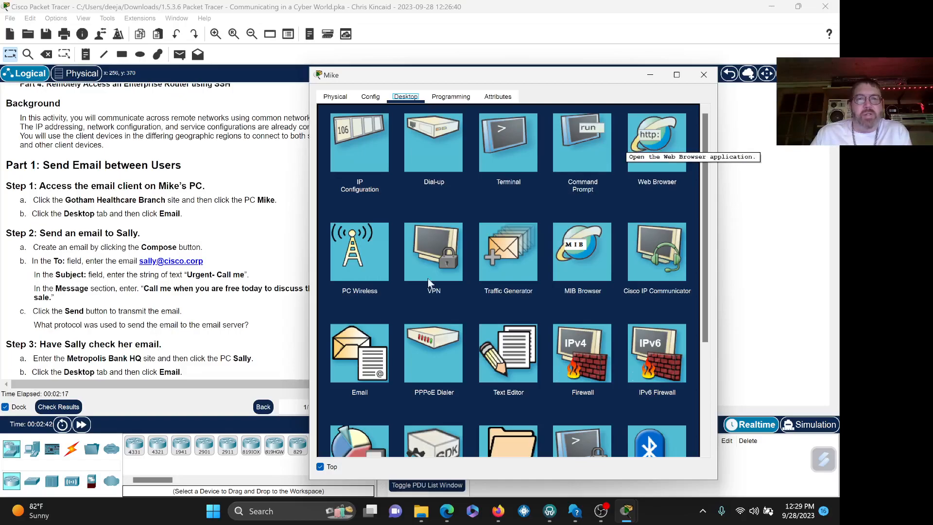
click(585, 145)
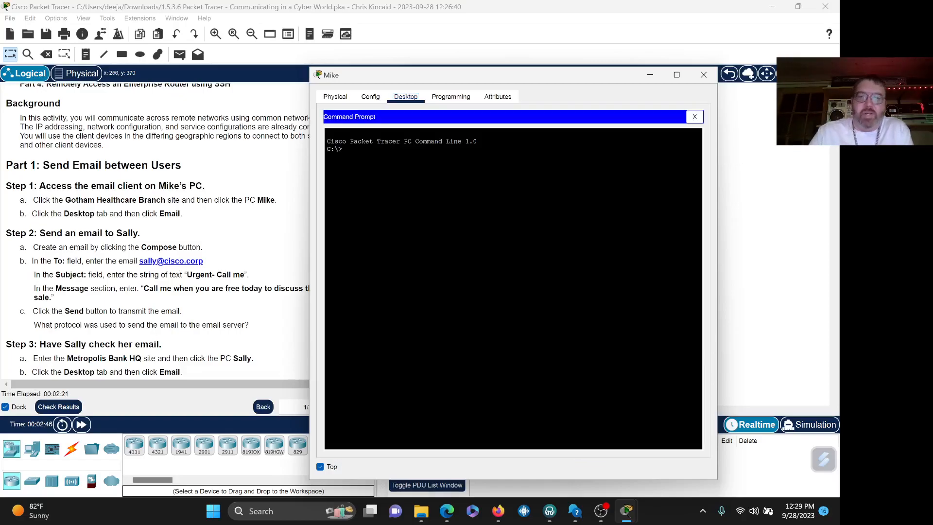
text(ipconfig)
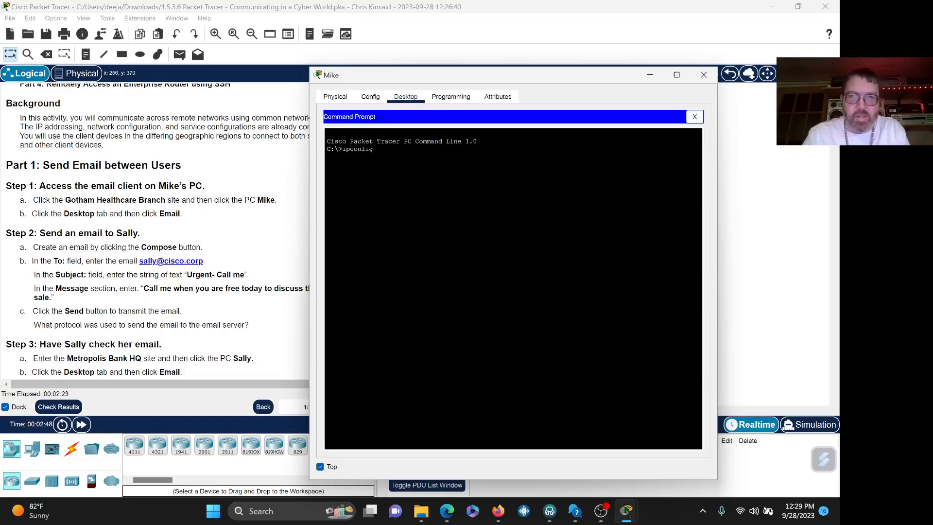
key(Return)
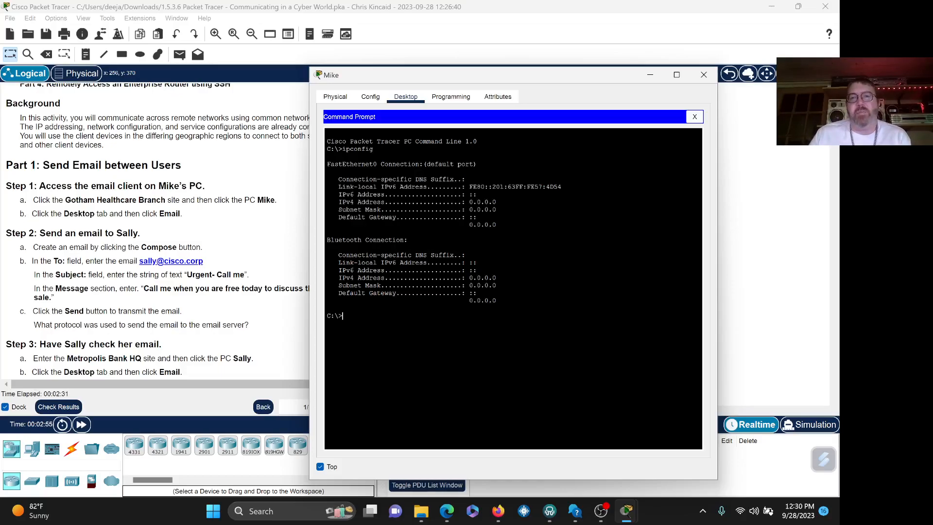
drag(497, 203, 466, 202)
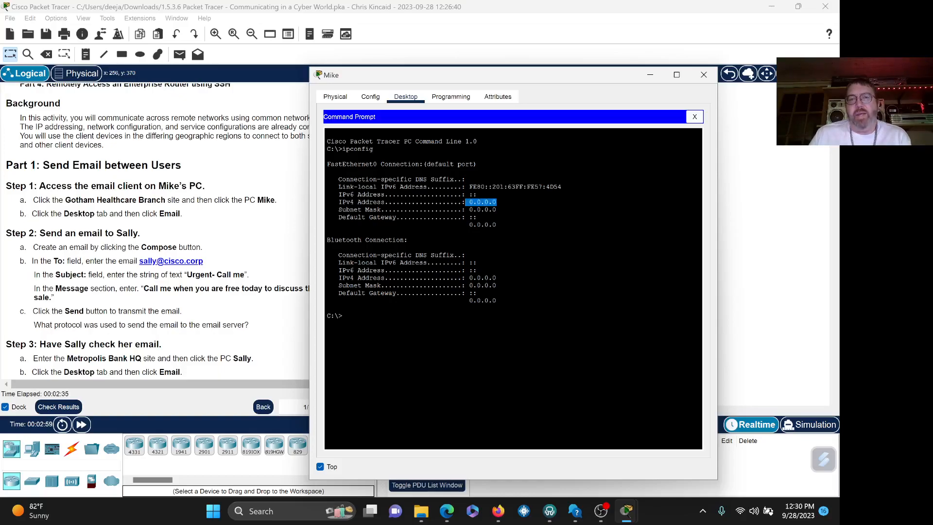
drag(496, 278, 466, 277)
click(343, 315)
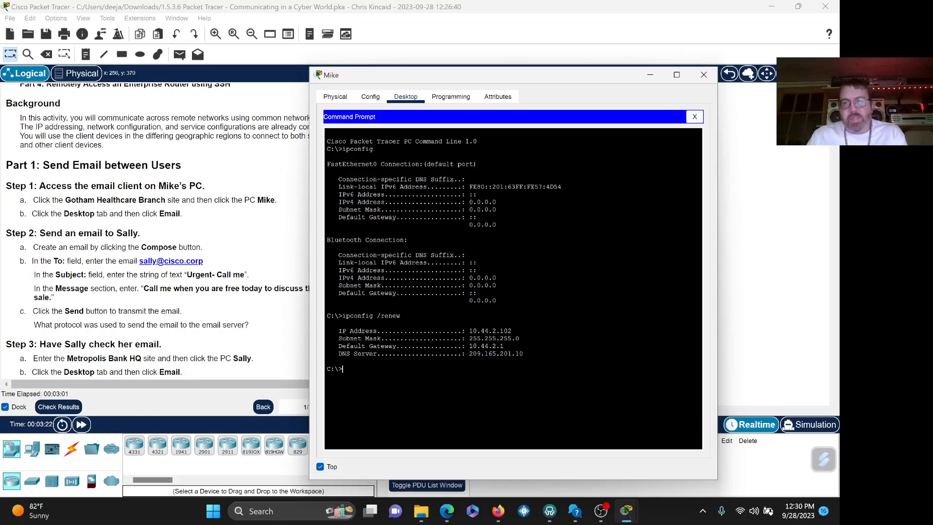
mouse_move(512, 331)
mouse_down()
mouse_move(469, 331)
mouse_move(512, 331)
mouse_up()
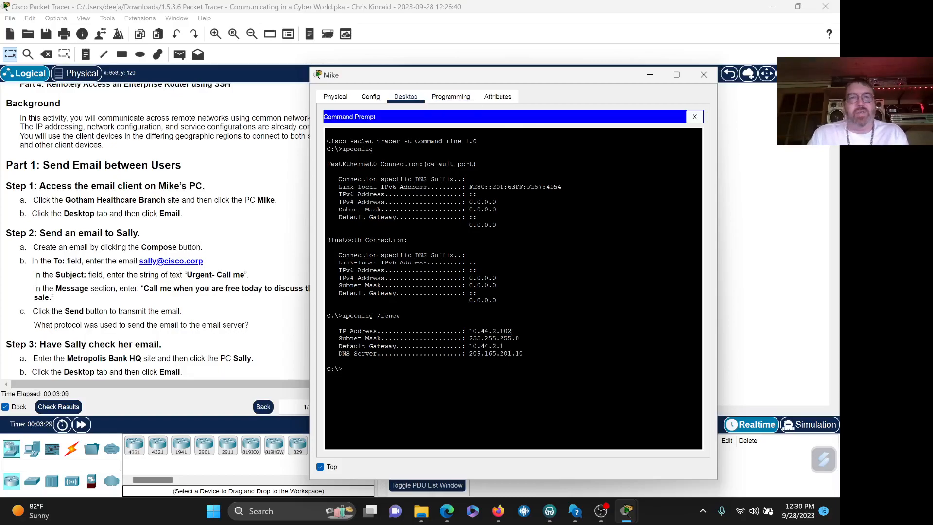
drag(544, 76, 611, 73)
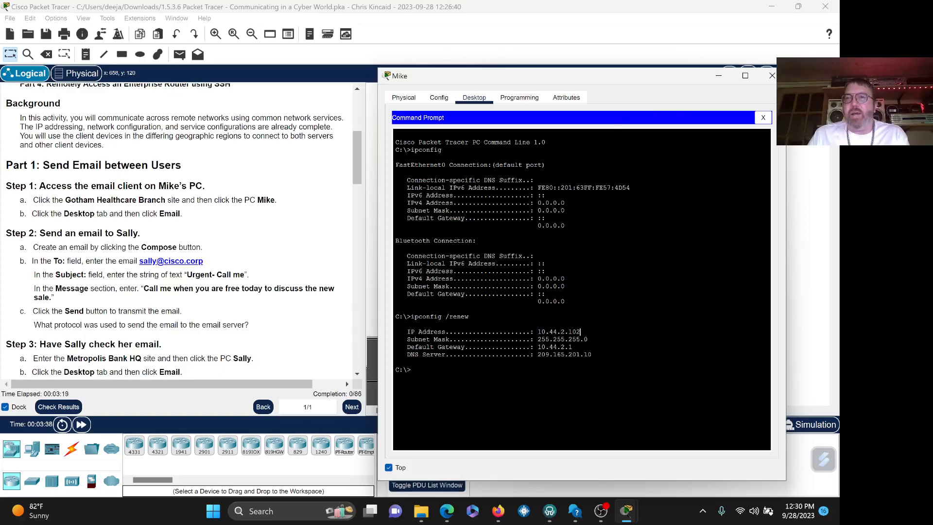
click(763, 118)
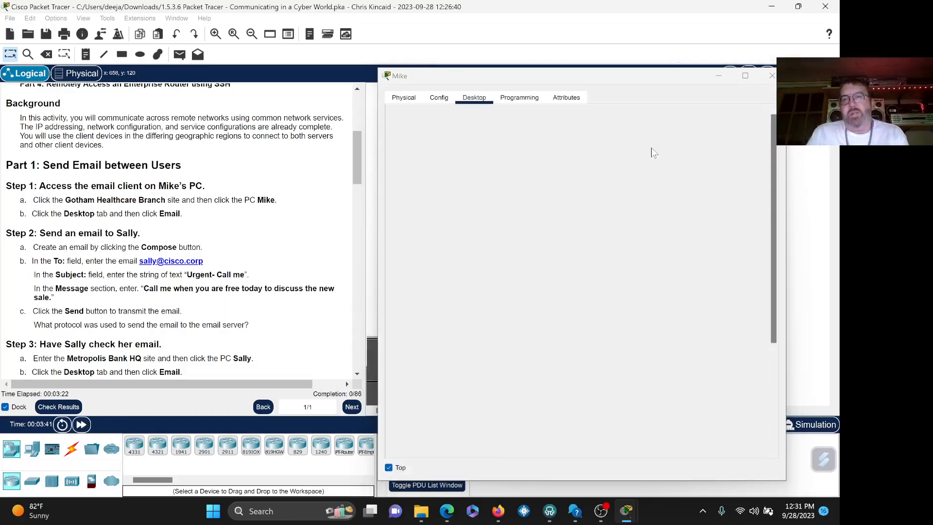
- Close Mike's web browser and start a new message in the Email client
click(766, 117)
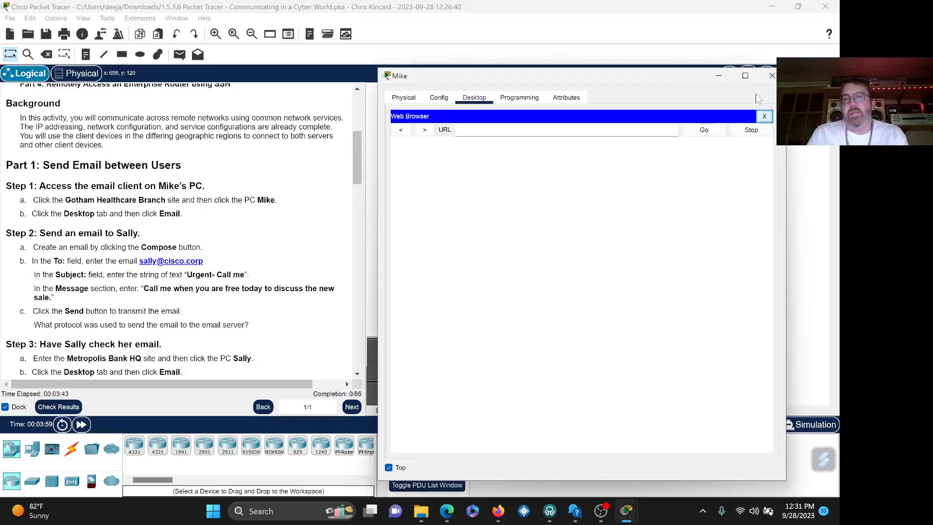
click(765, 117)
click(444, 353)
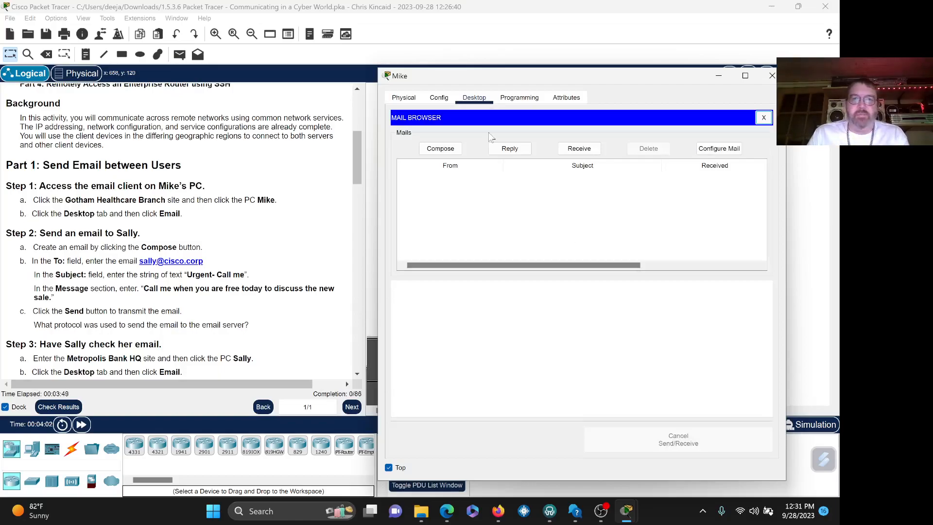
click(437, 151)
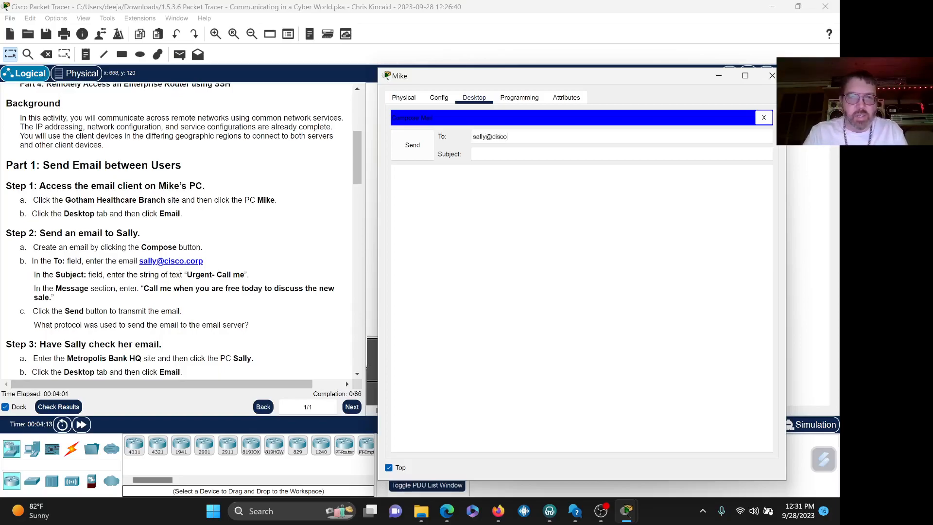
- Address the email to Sally, subject 'Urgent - Call me.', body asking her to call about the new sale, and send
text(orp)
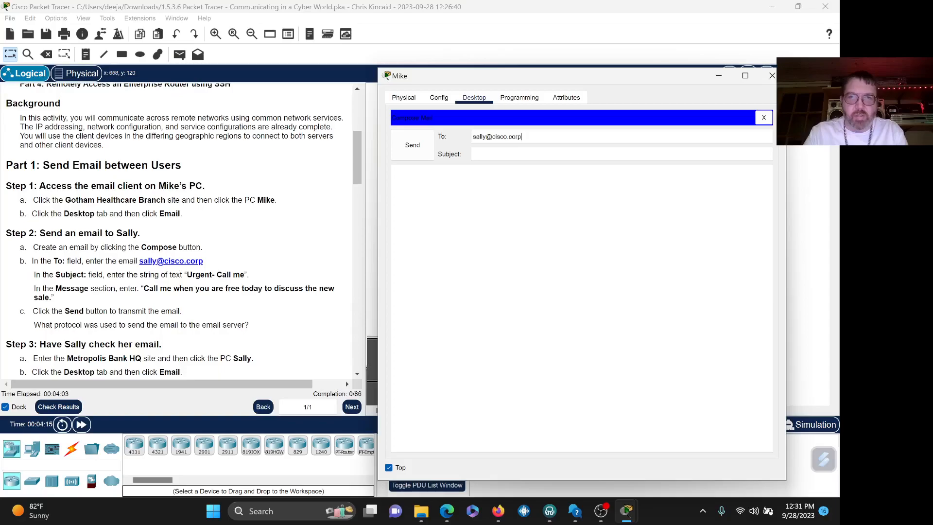
key(Tab)
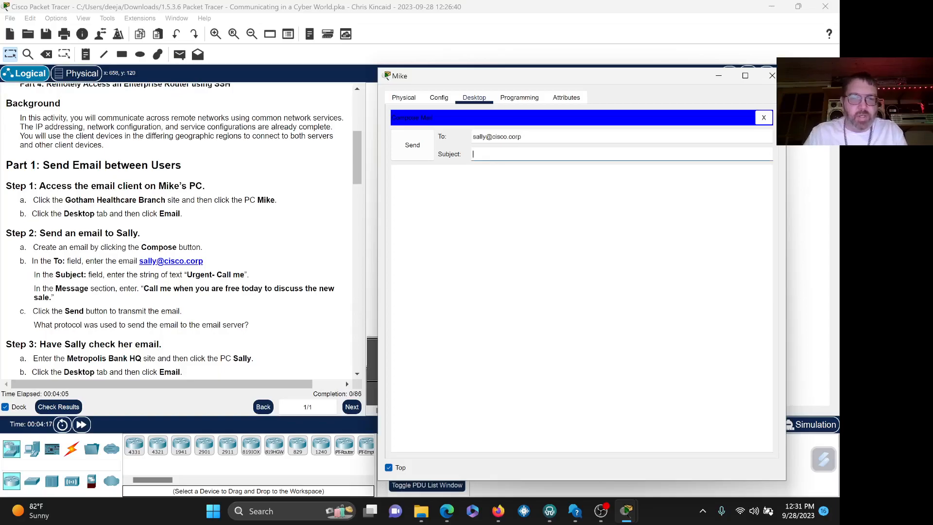
text(Urgent - Call me.)
key(Tab)
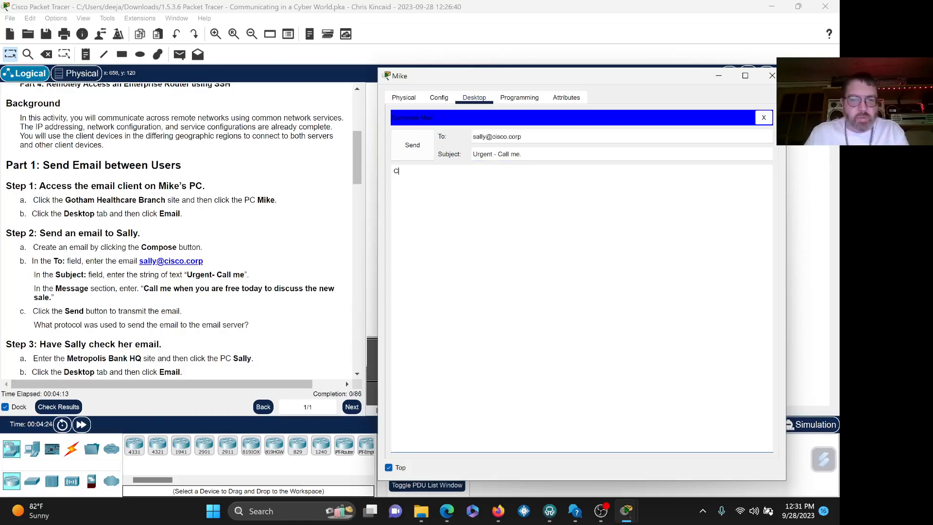
text(Call me when you are free to discuss the)
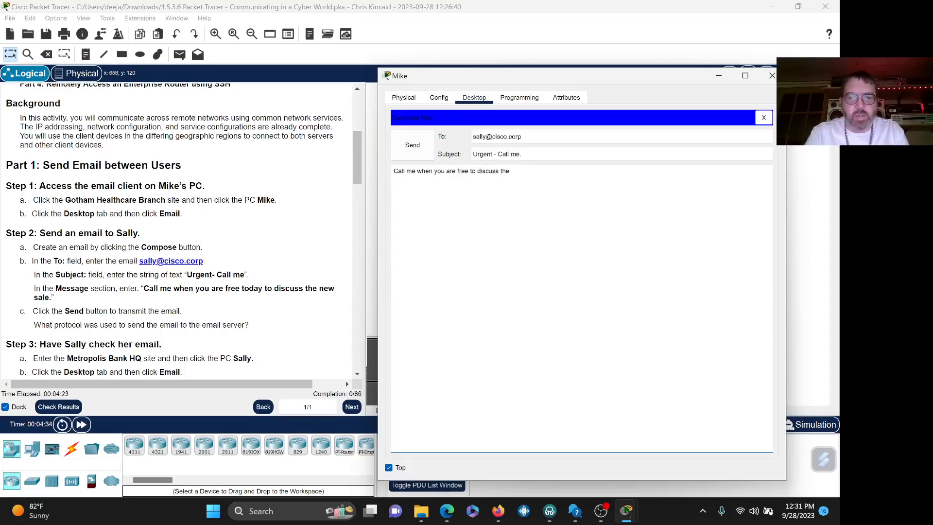
text(w sale.)
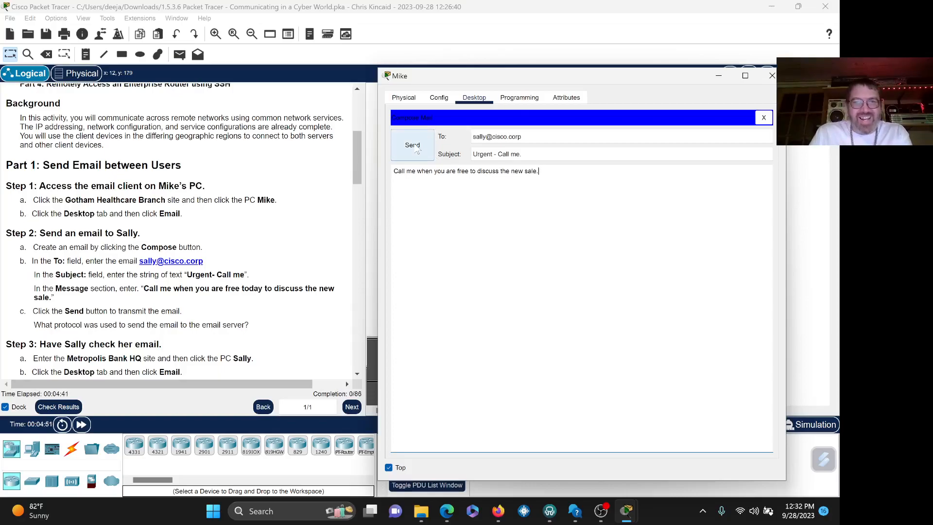
click(412, 145)
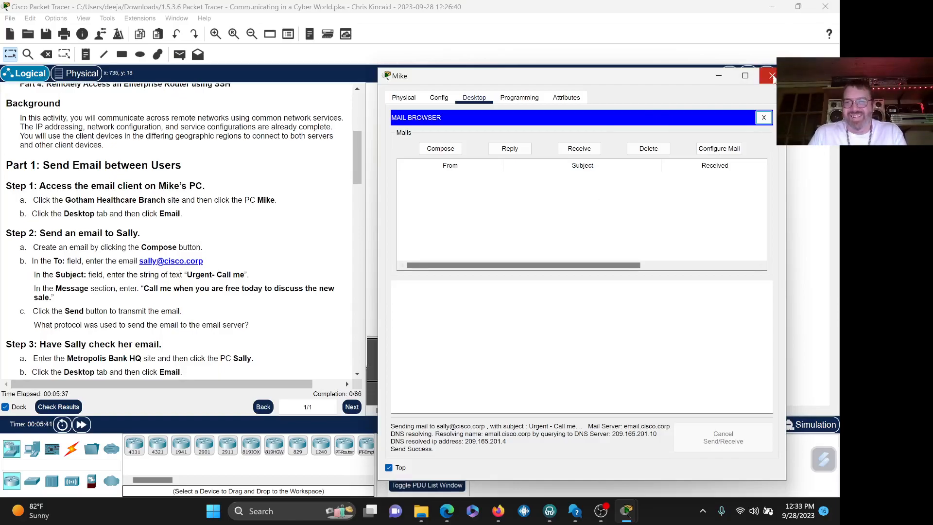
click(772, 77)
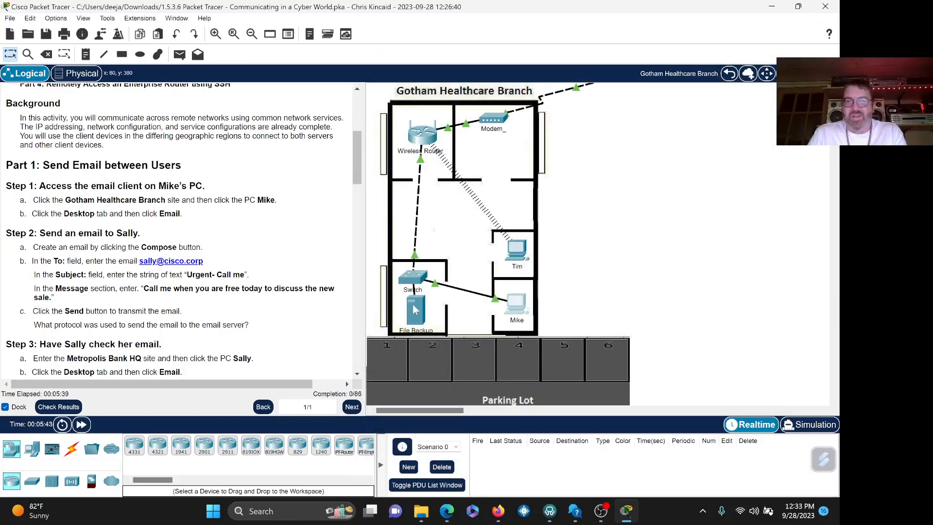
scroll(357, 373, down, 4)
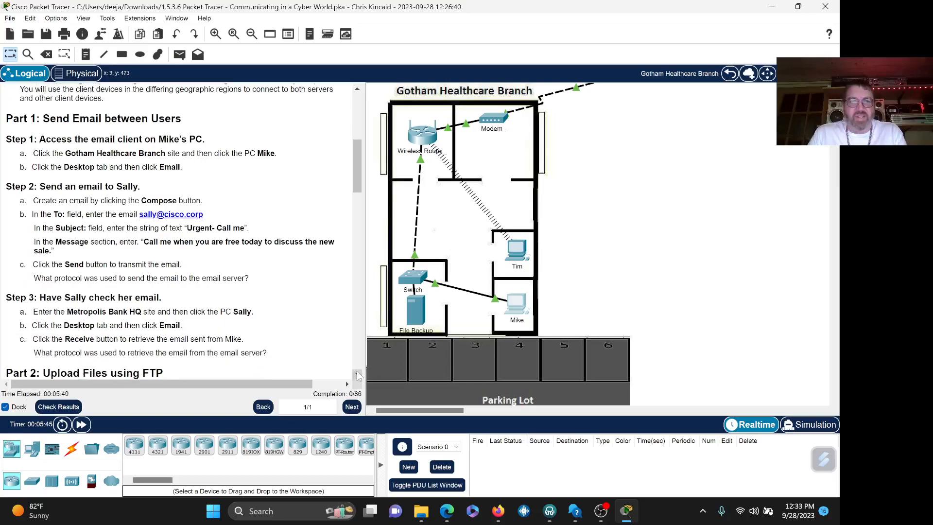
scroll(357, 375, down, 4)
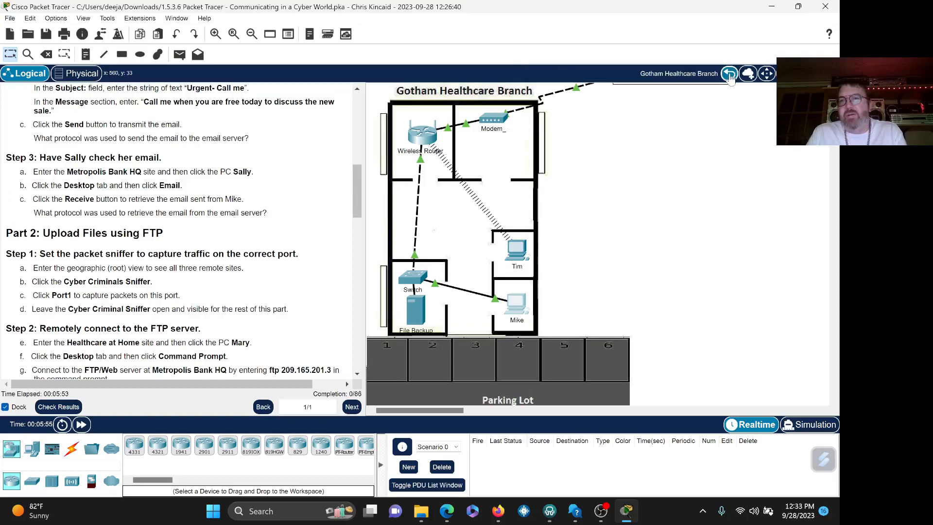
click(729, 74)
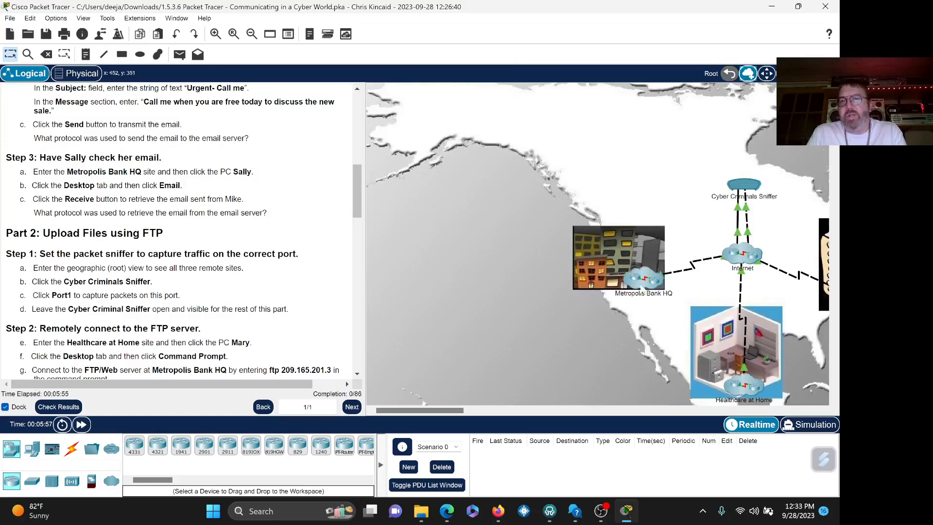
double_click(645, 284)
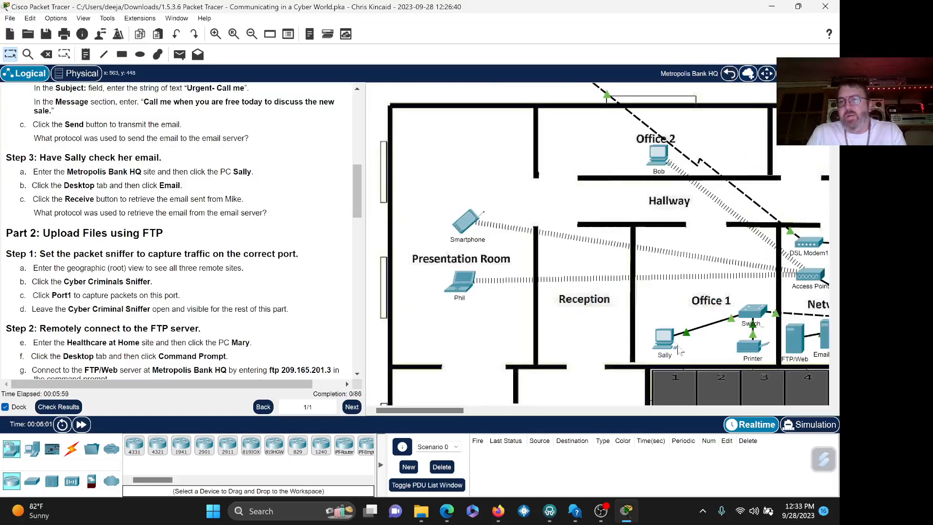
click(666, 343)
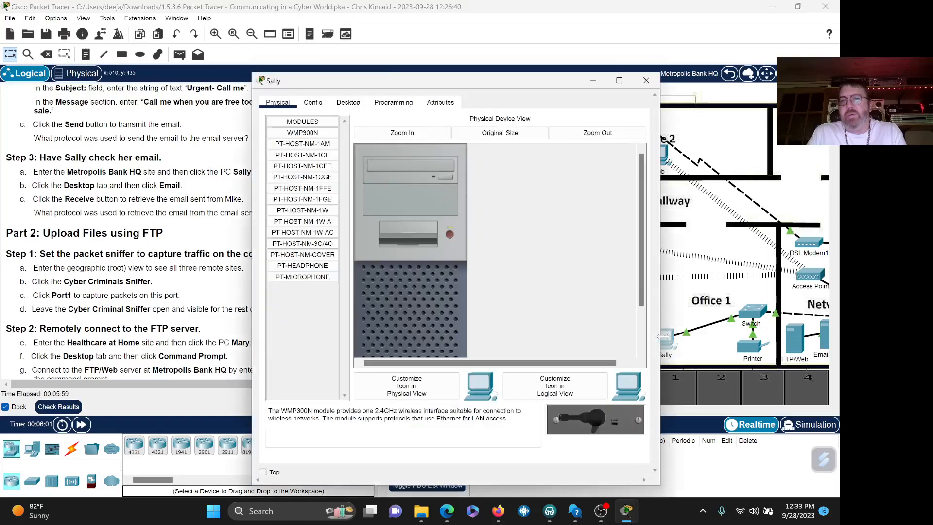
click(349, 103)
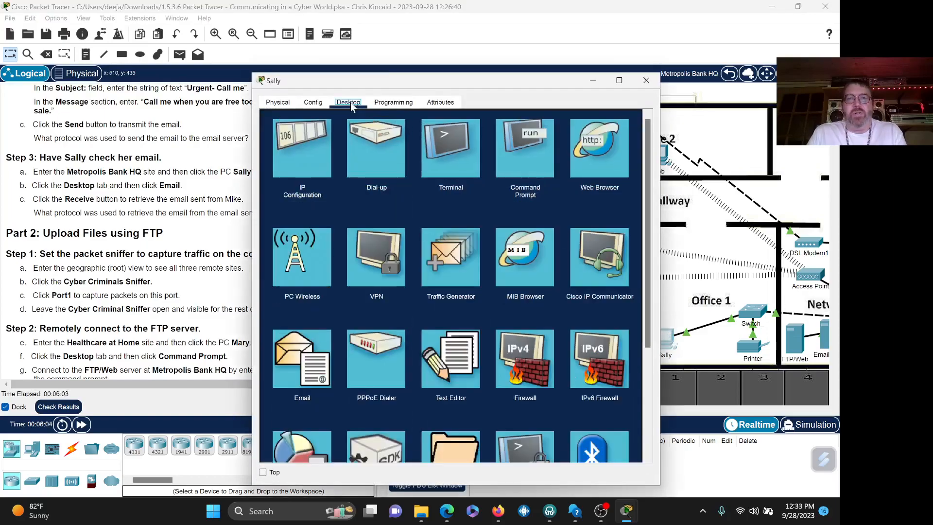
drag(411, 81, 519, 77)
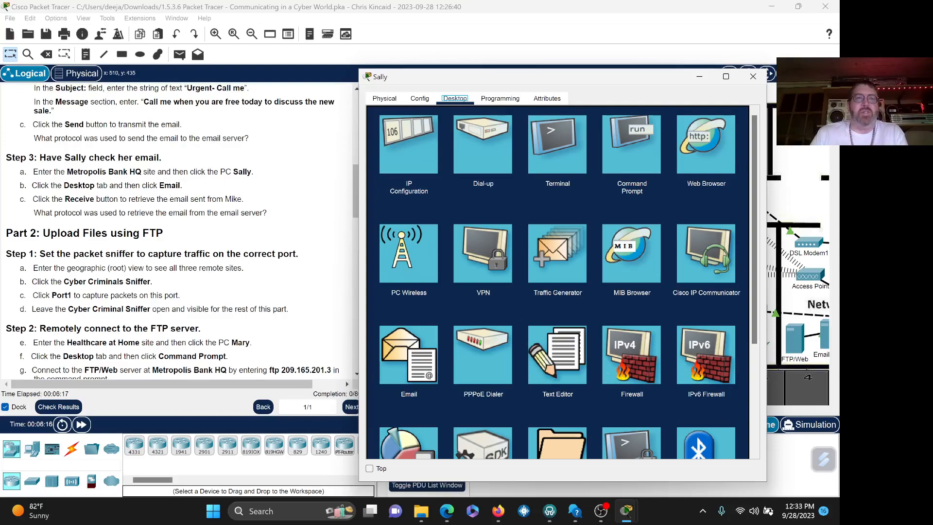
- In Command Prompt, run ipconfig and ipconfig /renew to obtain 10.44.1.8 (gateway 10.44.1.1), then close it
click(631, 145)
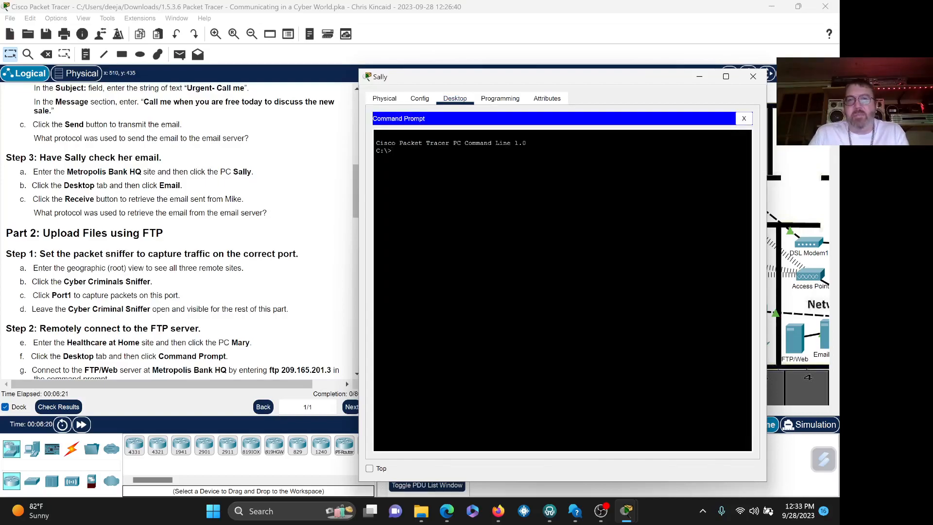
text(ipconfig)
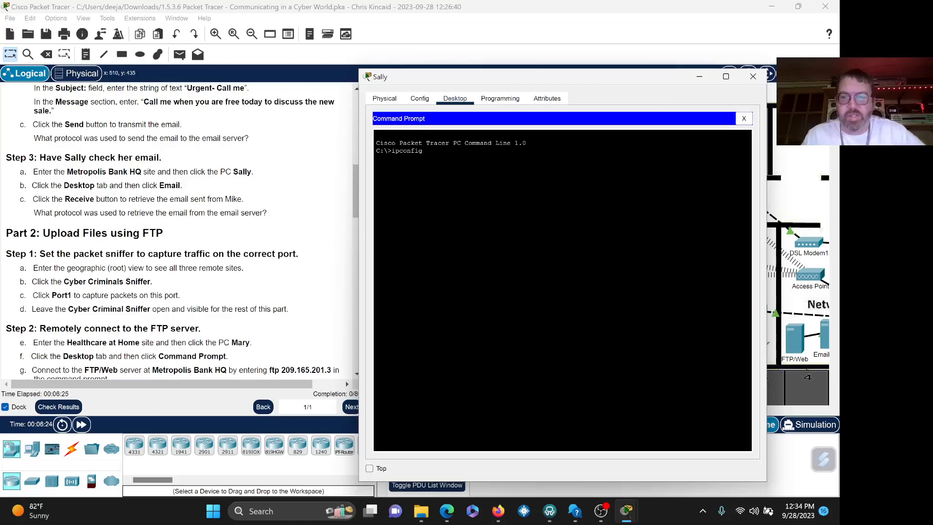
key(Return)
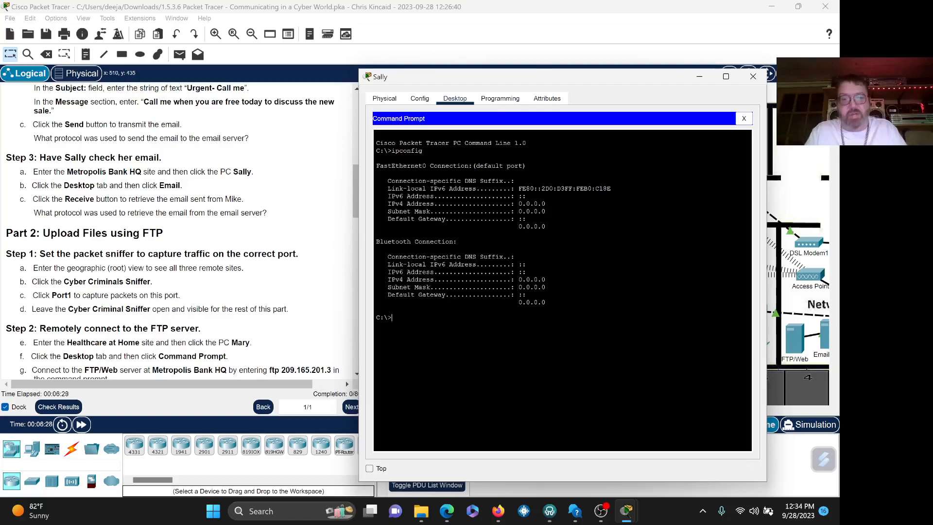
text(ipcon)
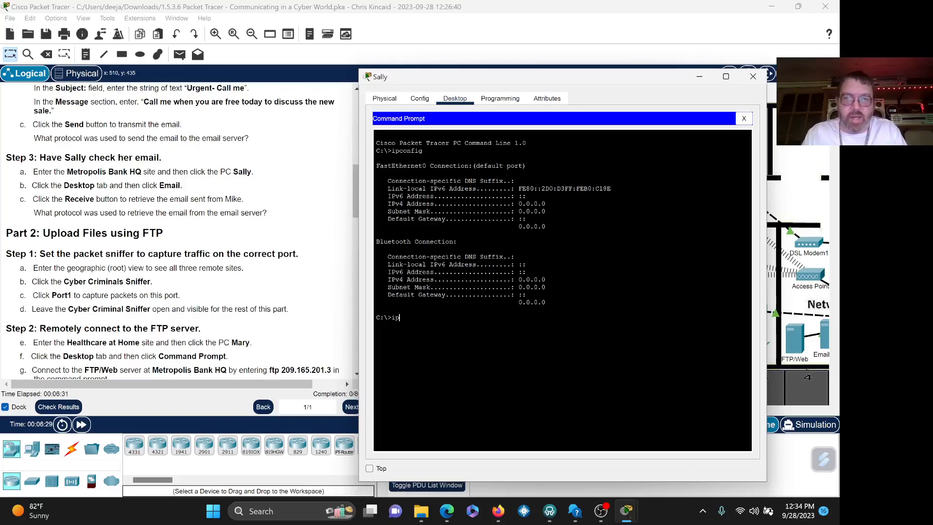
text(fig )
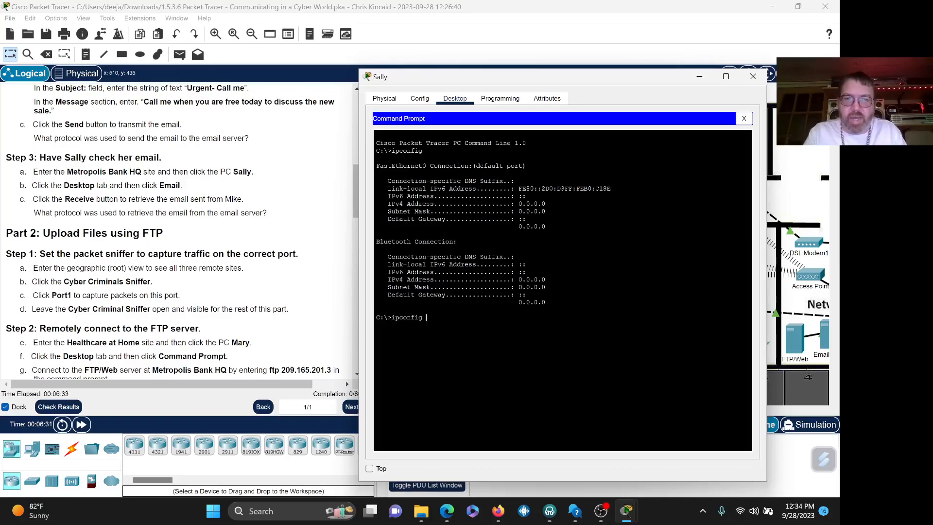
text(/renew)
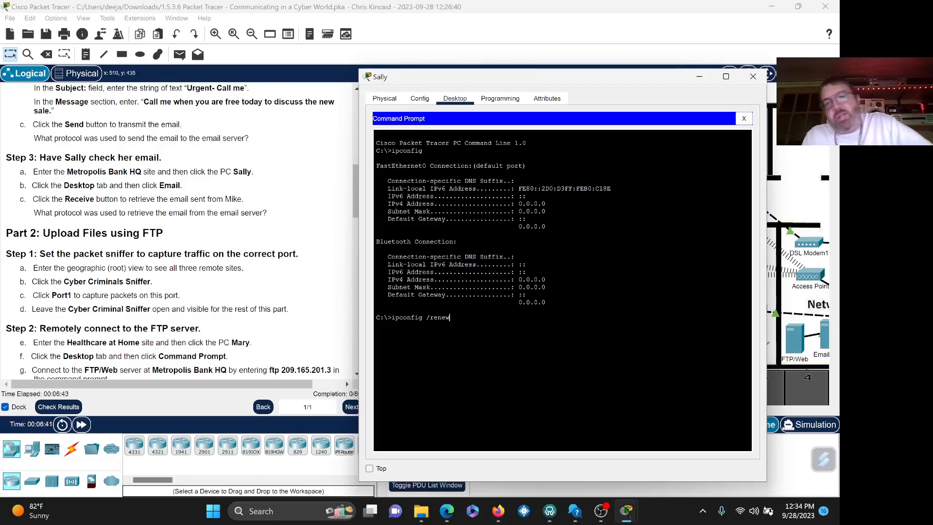
key(Return)
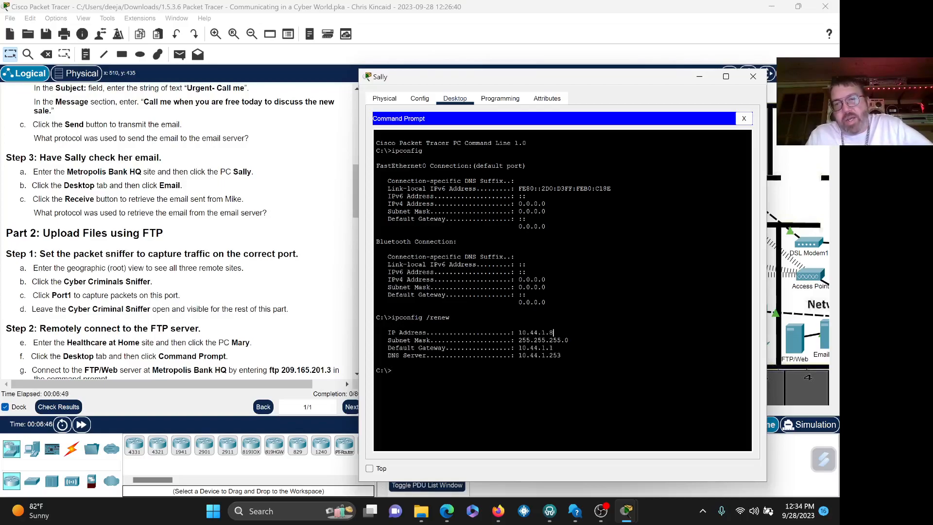
drag(553, 332, 507, 333)
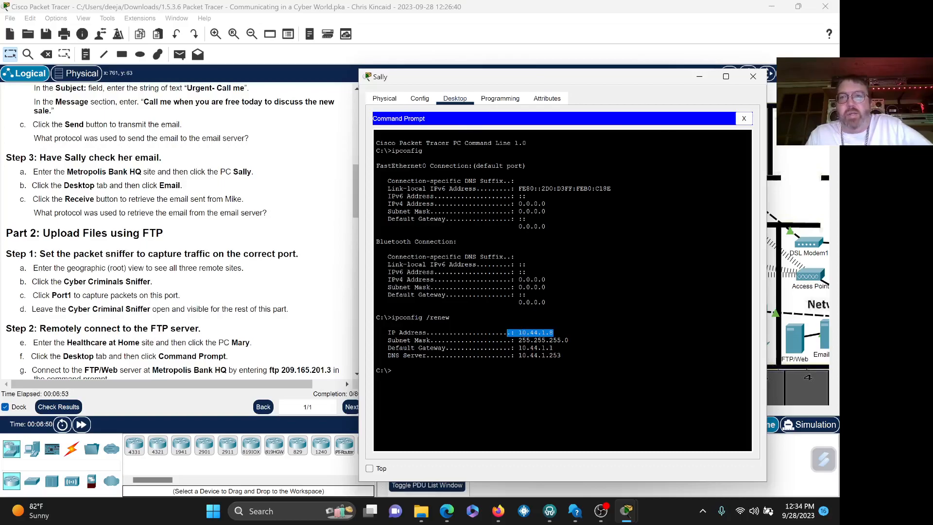
click(744, 119)
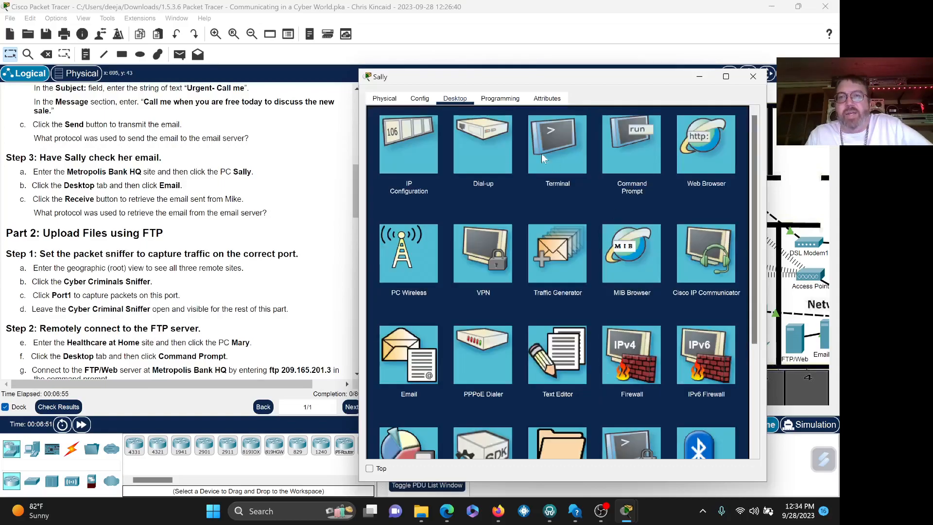
- Keep Sally's window on top, receive mail in Email, and open the 'Urgent - Call me.' message
drag(490, 81, 495, 78)
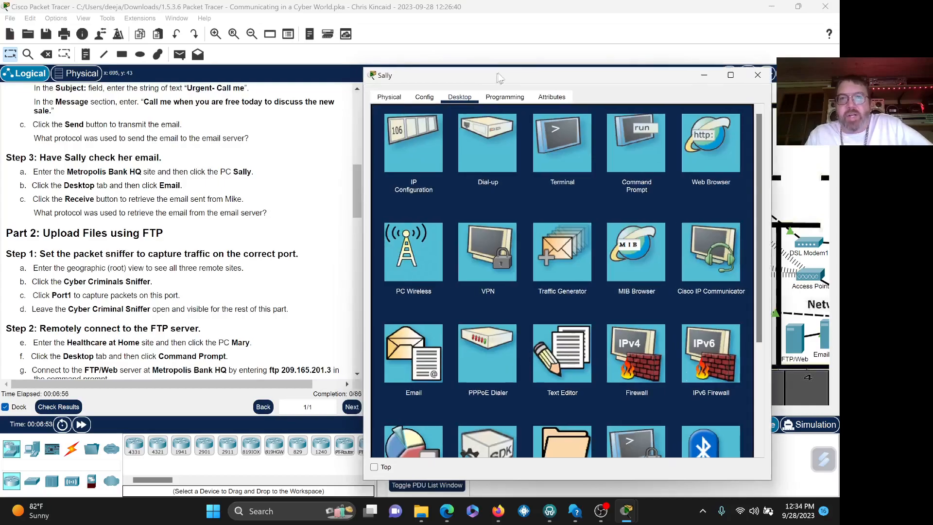
click(373, 465)
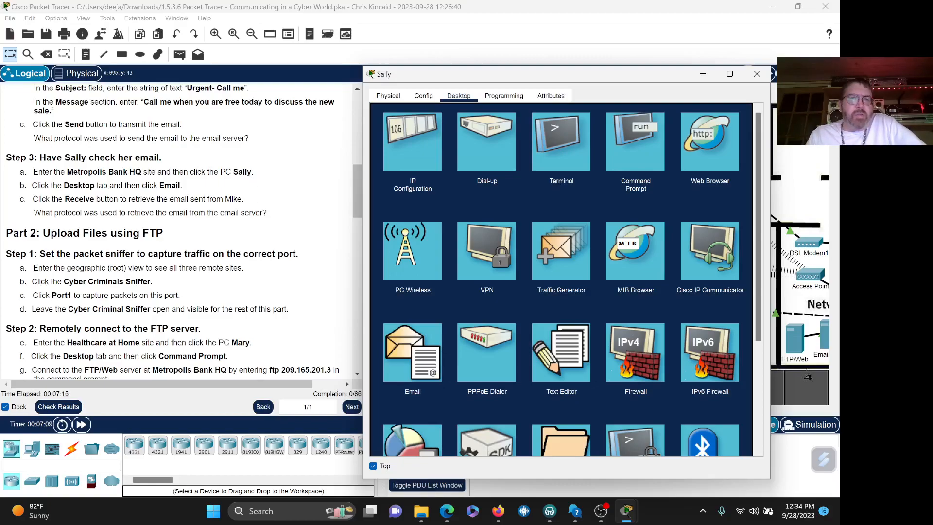
click(424, 366)
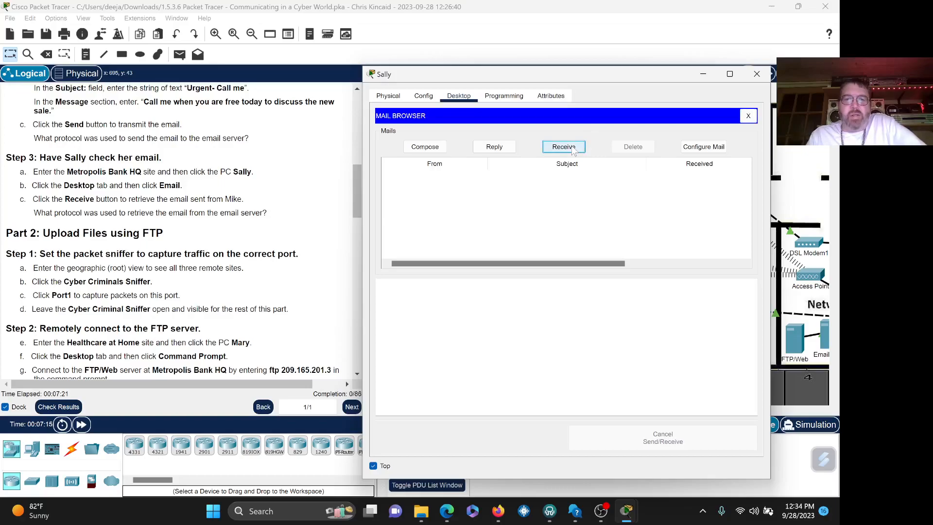
click(572, 148)
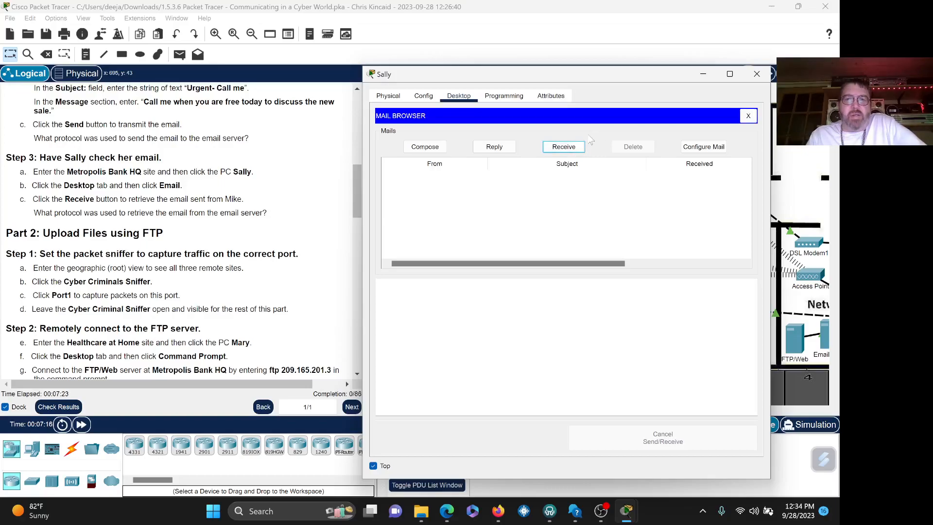
click(574, 151)
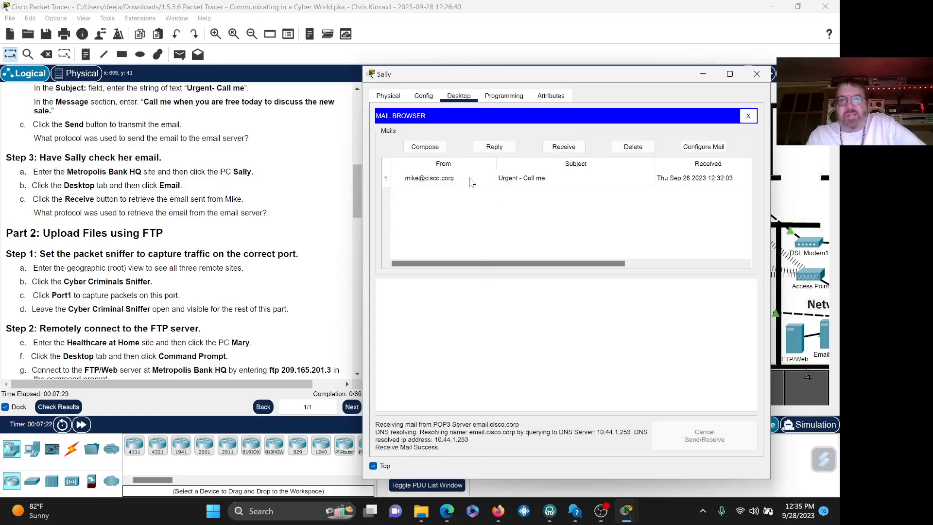
click(468, 180)
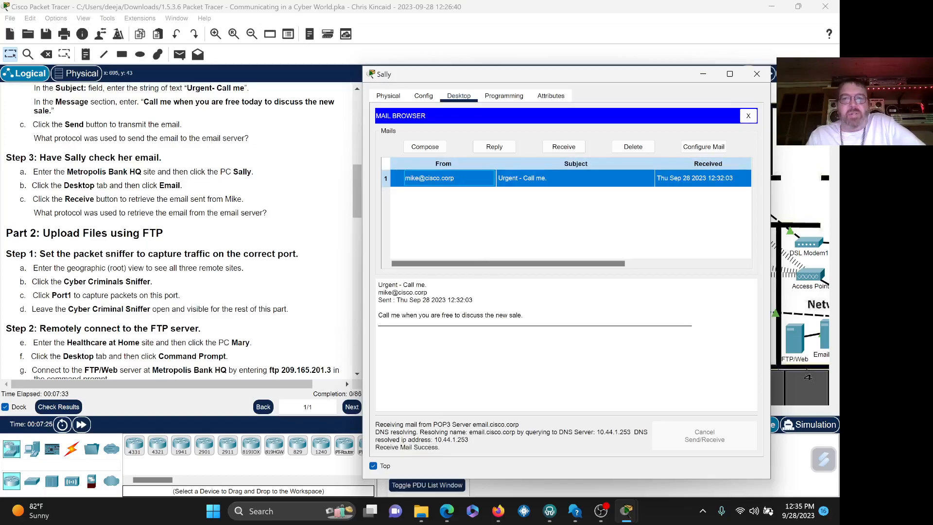
click(527, 321)
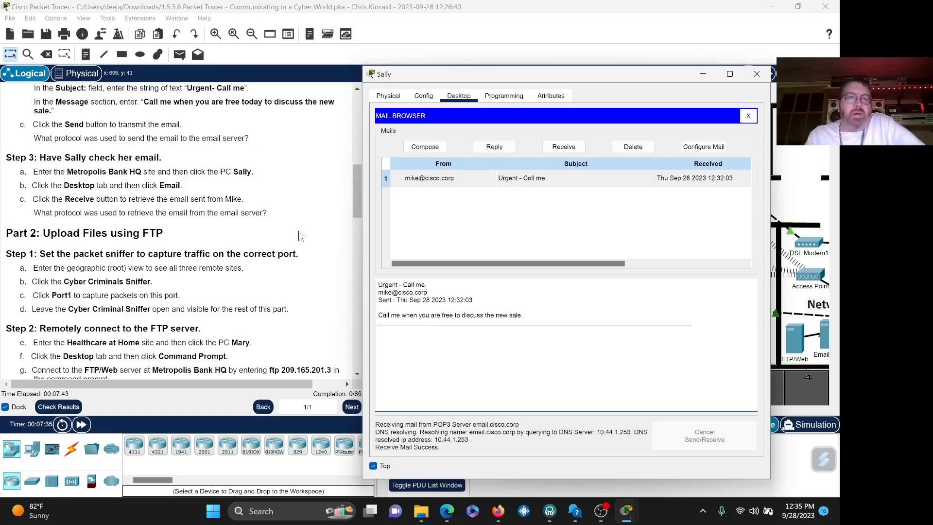
click(357, 376)
click(356, 377)
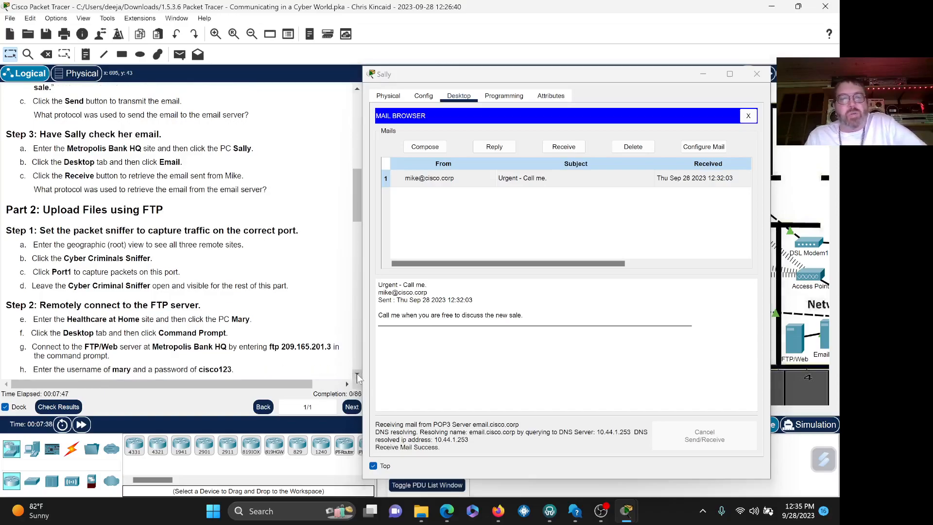
click(357, 376)
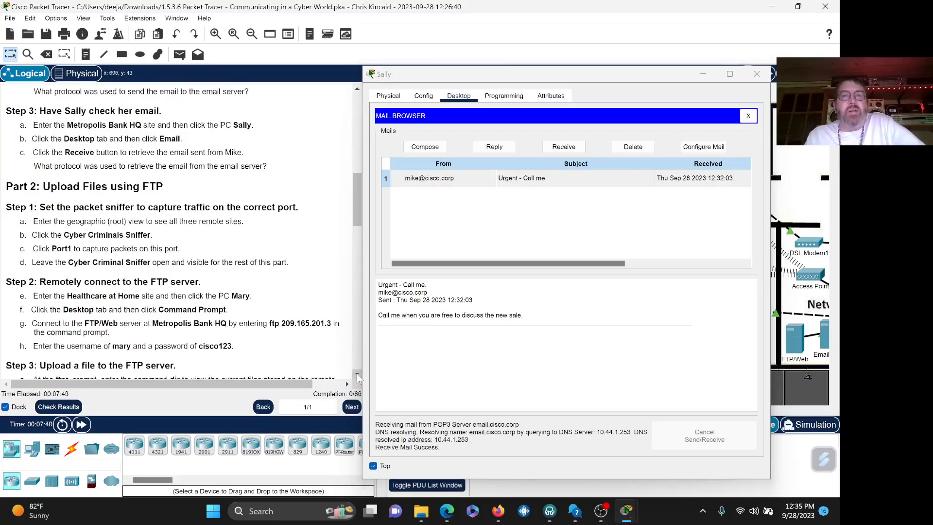
scroll(321, 262, down, 3)
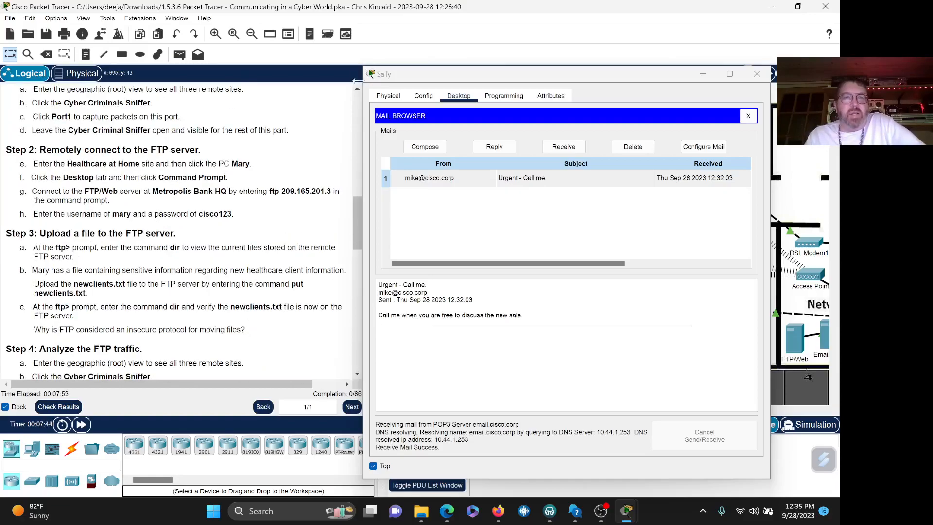
click(357, 90)
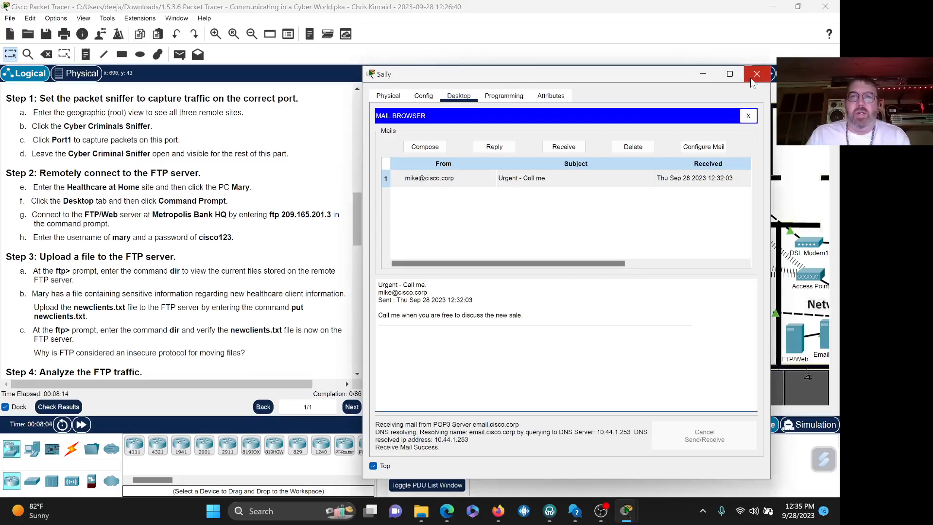
click(754, 76)
click(357, 90)
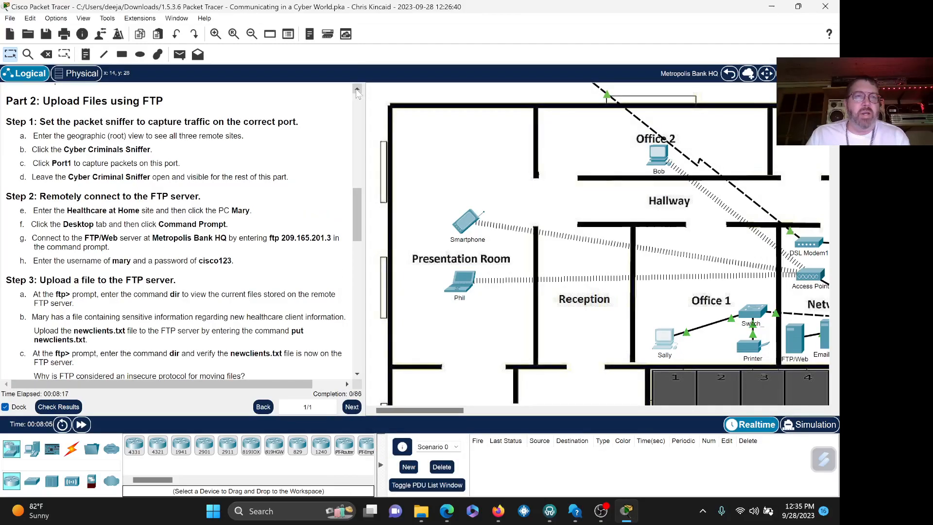
click(357, 90)
click(357, 91)
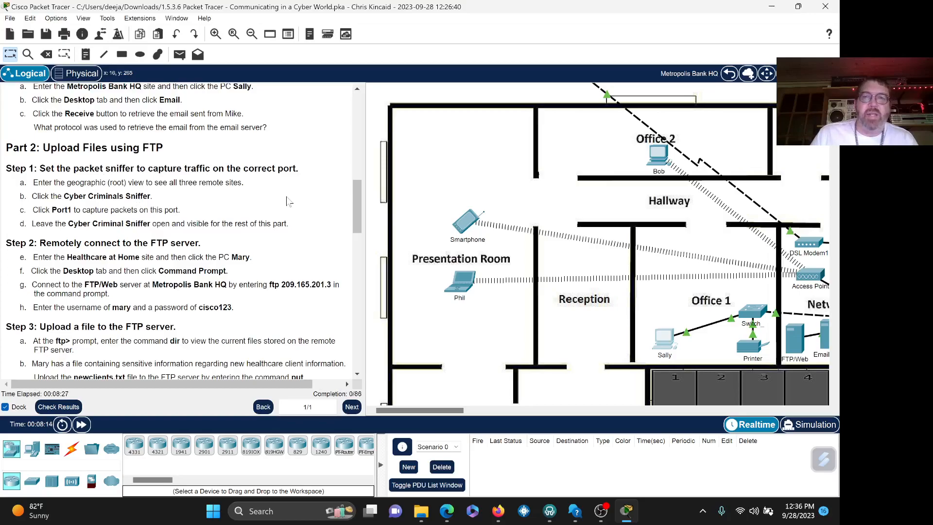
click(729, 74)
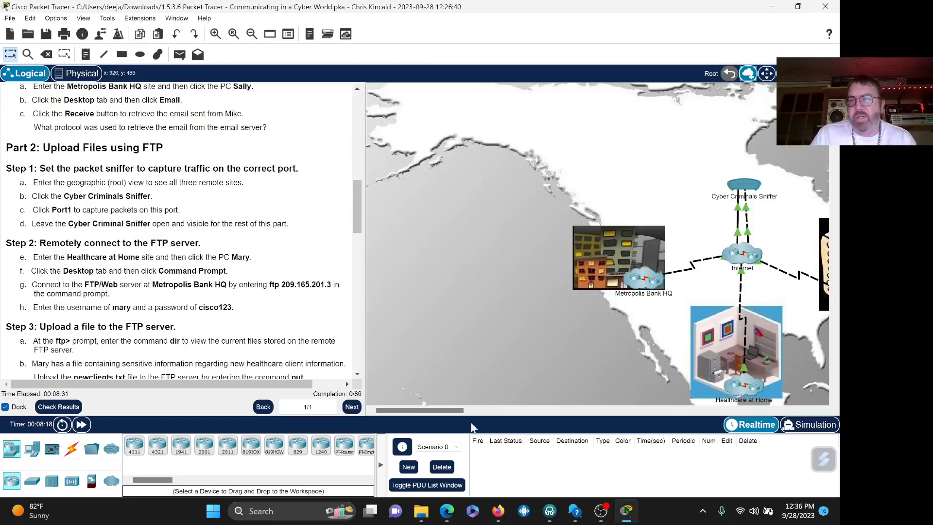
- Open the Cyber Criminals Sniffer, keep its window on top, and move it right of the instructions
drag(451, 410, 481, 412)
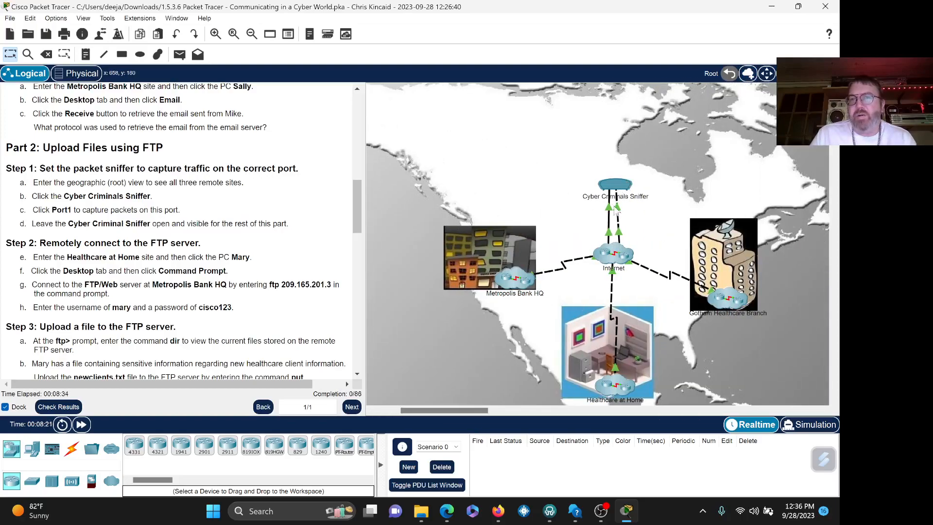
click(624, 186)
click(263, 472)
drag(462, 91, 584, 89)
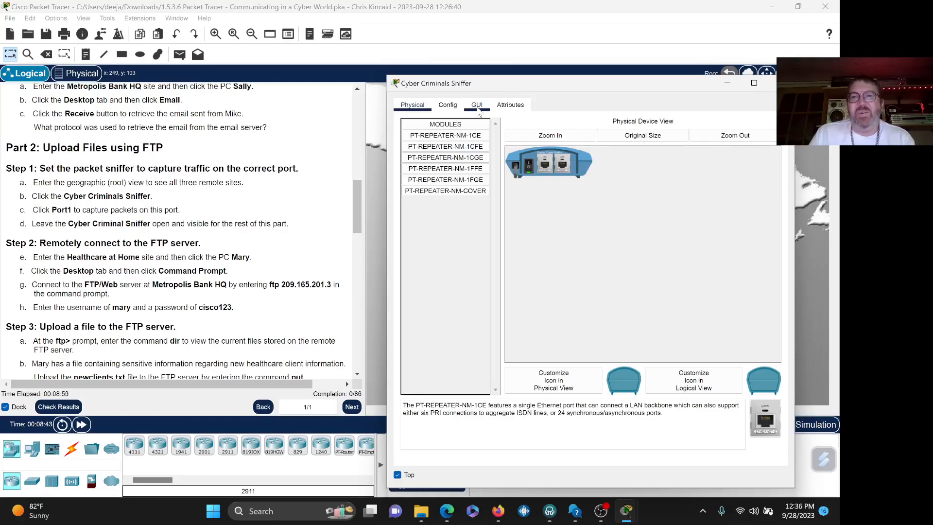
- In the sniffer's GUI, capture on Port1 and step between the TCP and SMTP packet details
click(477, 106)
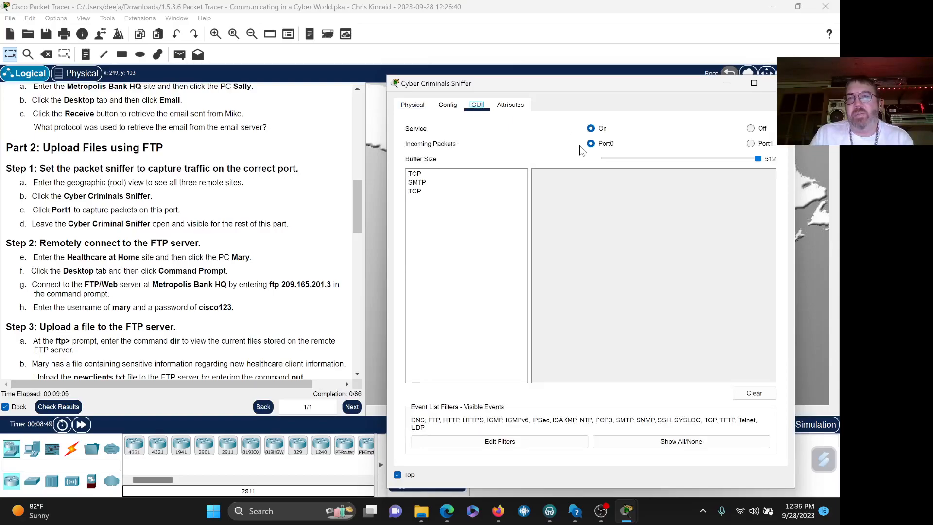
click(751, 144)
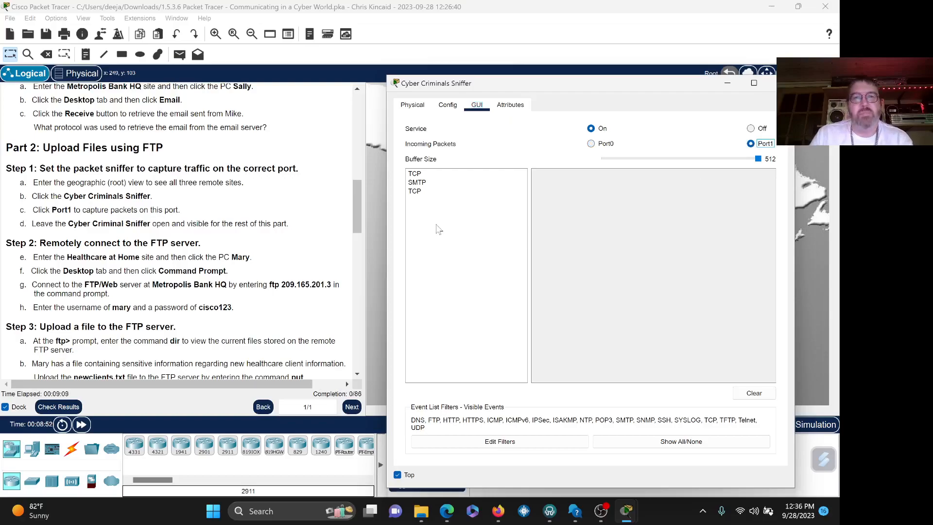
click(417, 176)
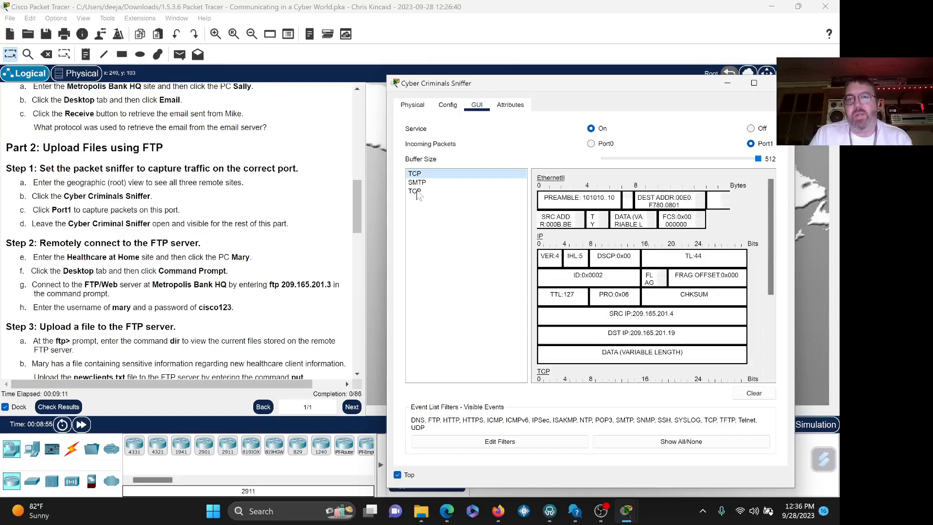
key(Down)
key(Down)
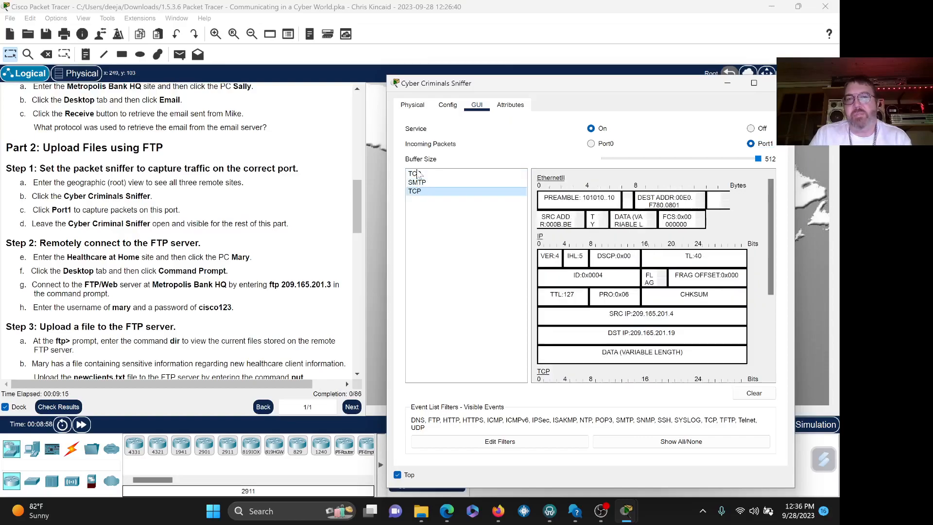
key(Up)
key(Up)
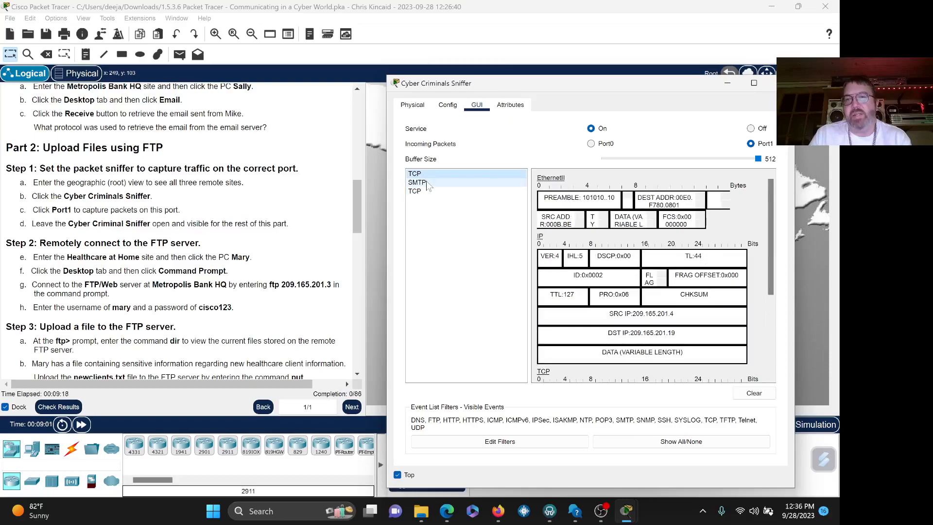
key(Down)
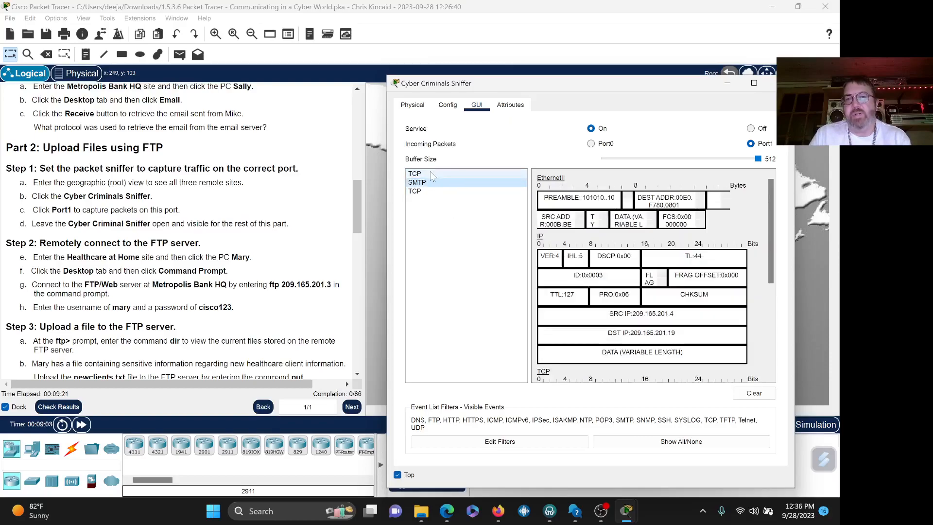
key(Up)
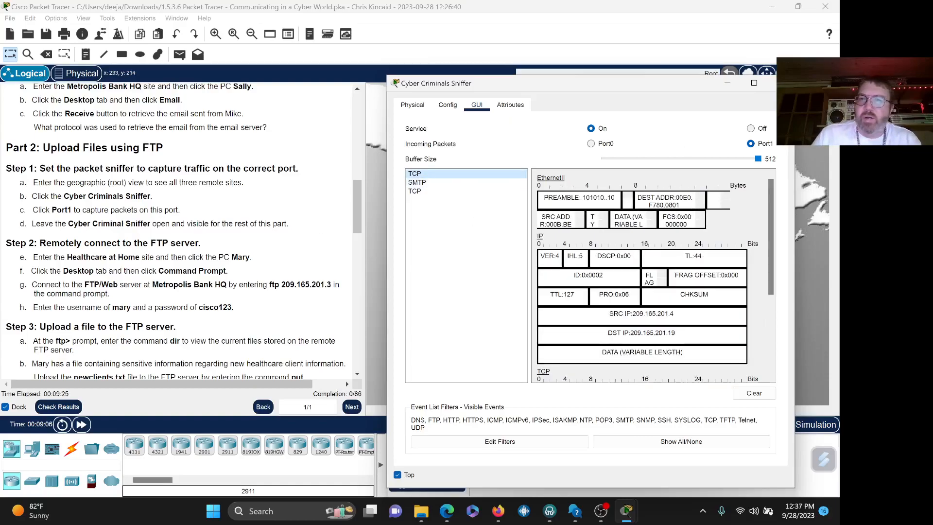
- Shrink the sniffer window, move it bottom-left, and enter the Healthcare at Home site
drag(640, 74, 630, 300)
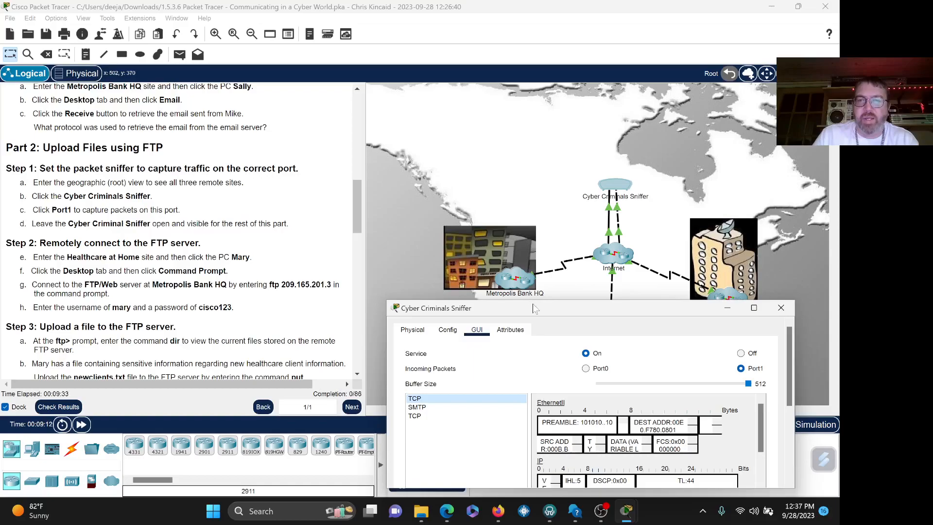
mouse_move(589, 311)
mouse_down()
mouse_move(410, 416)
mouse_move(389, 446)
mouse_move(217, 446)
mouse_move(206, 435)
mouse_up()
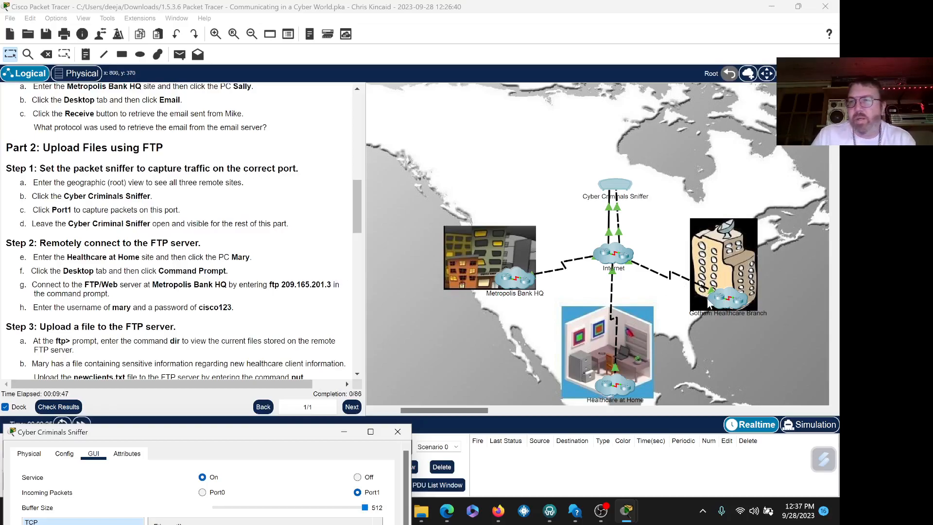
click(602, 399)
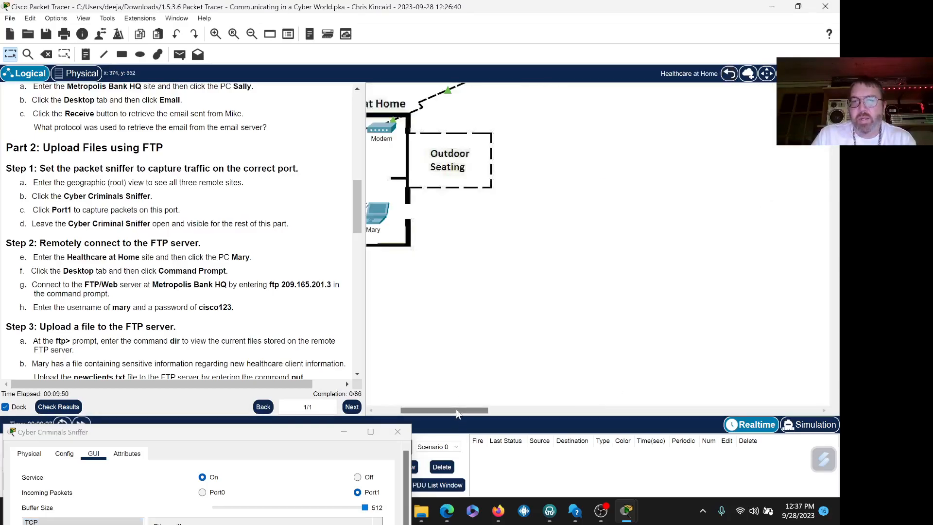
drag(456, 409, 417, 410)
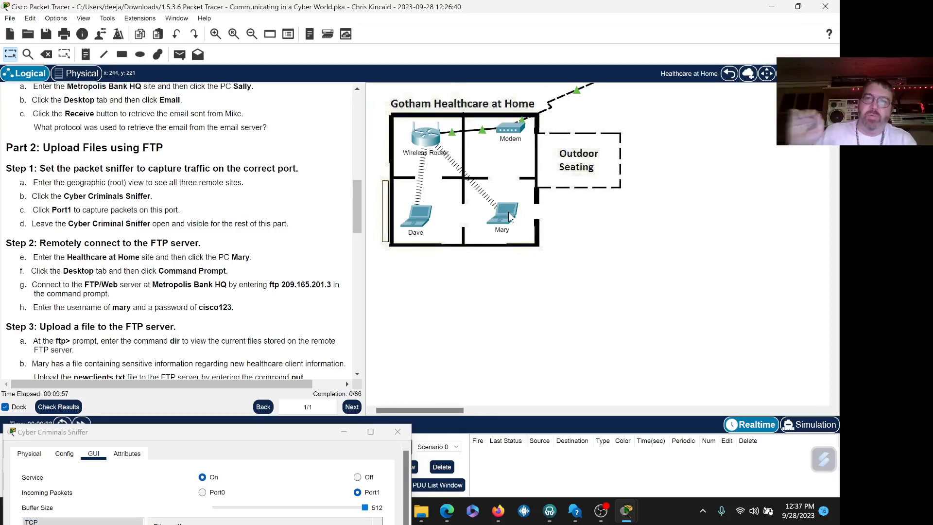
click(508, 214)
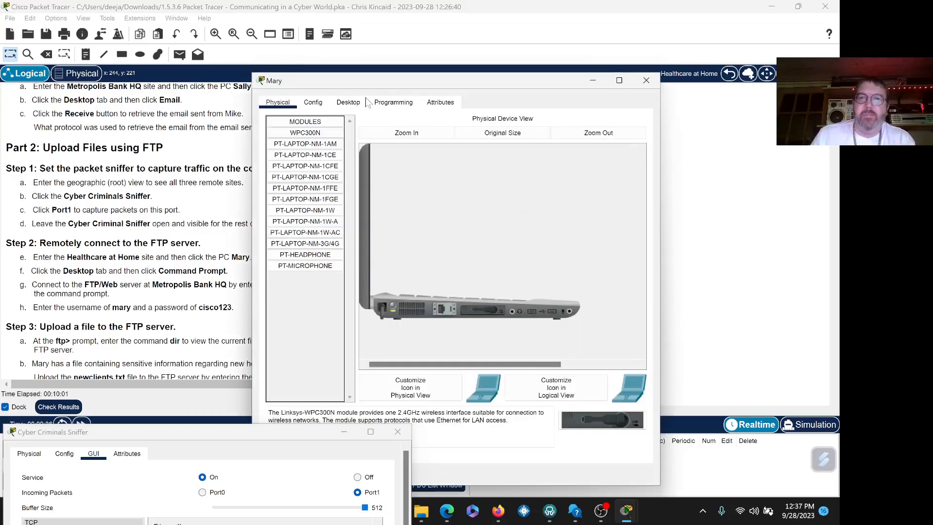
click(347, 103)
drag(381, 79, 543, 69)
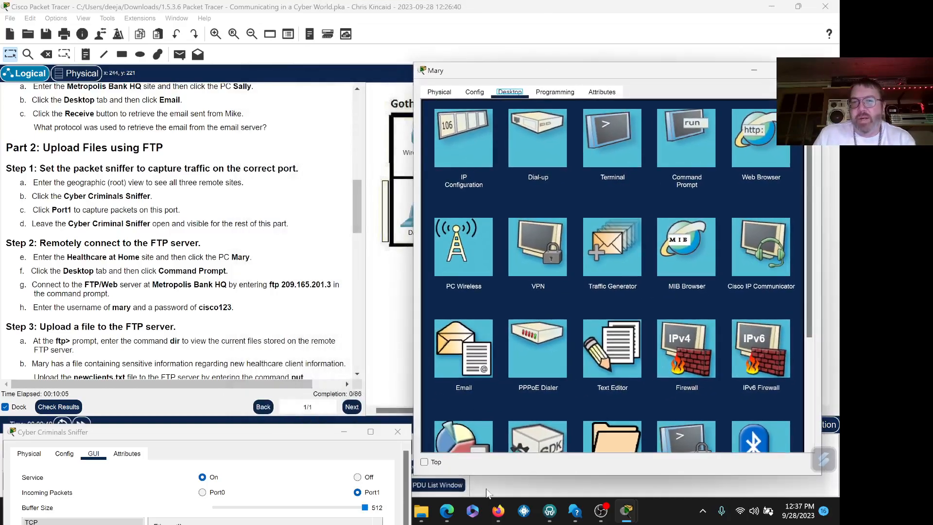
click(423, 462)
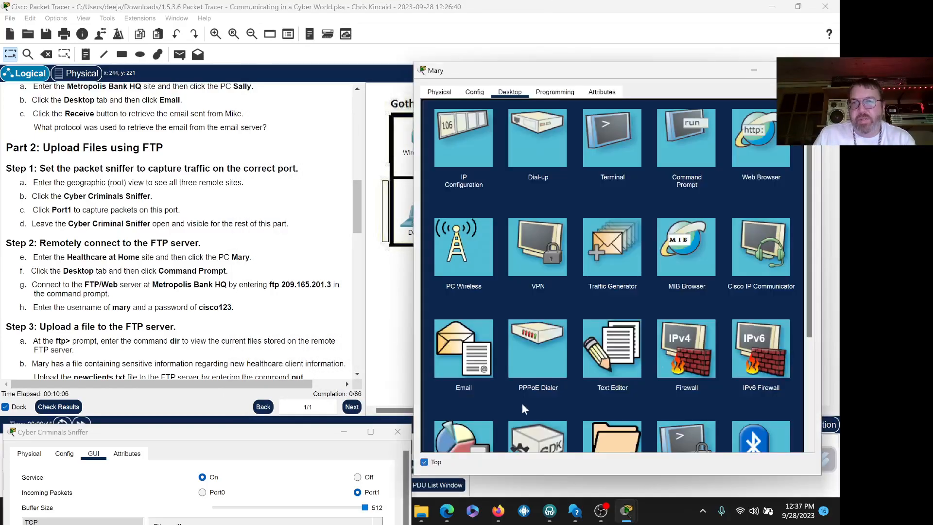
- Run ipconfig in Mary's Command Prompt, showing IPv4 address 10.44.3.102, then reopen the prompt
click(692, 138)
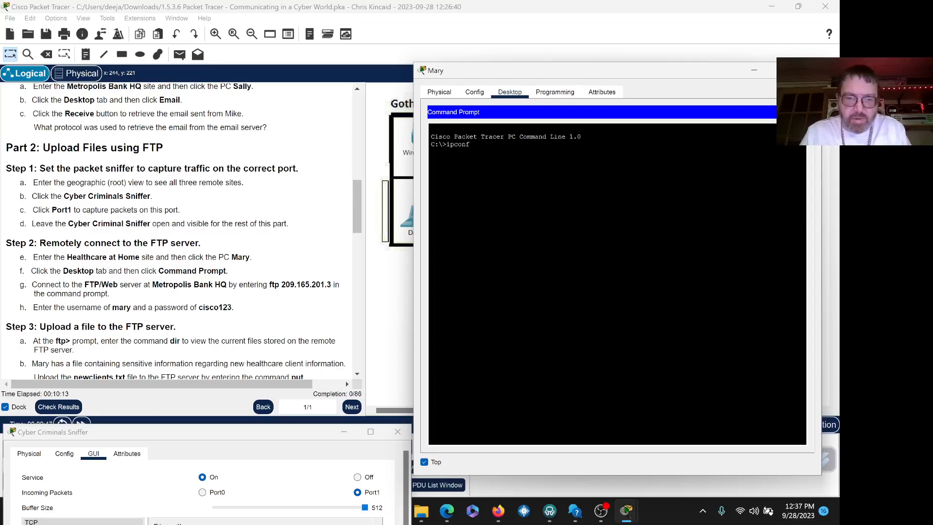
text(ipconfig)
key(Return)
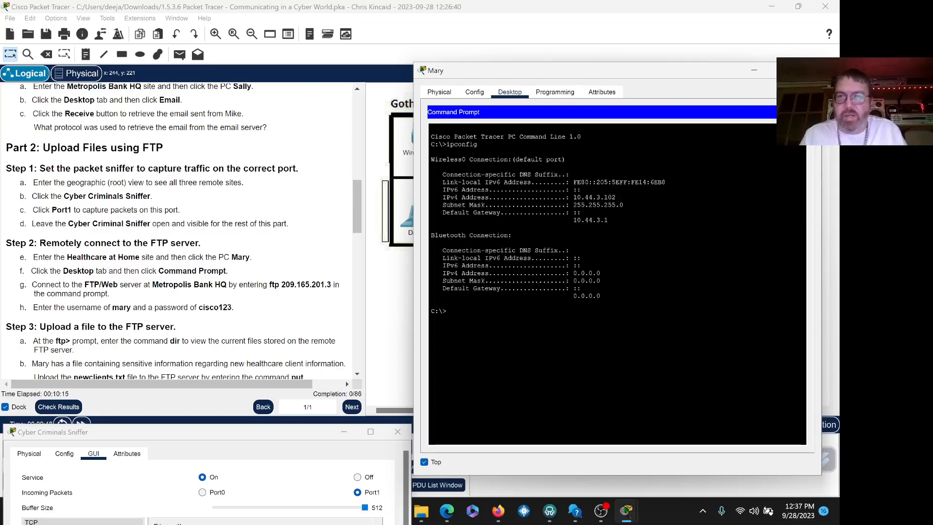
drag(616, 197, 565, 197)
click(799, 112)
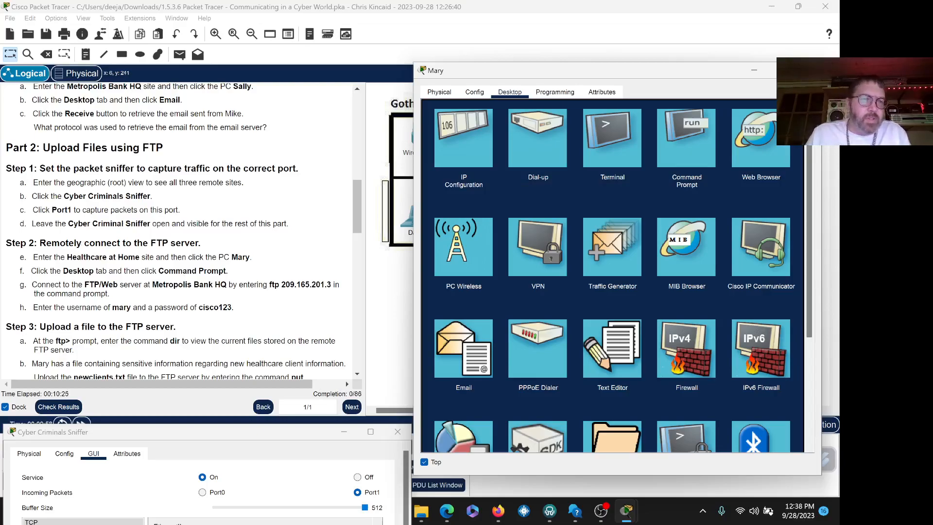
click(681, 148)
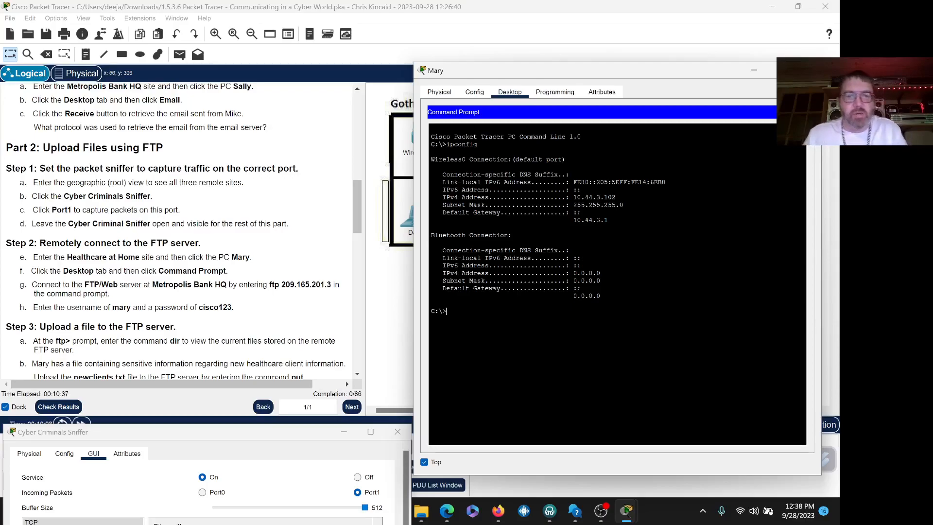
- Run ftp 209.165.201.3 from Mary's prompt and log in with the lab's username and password
text(tp)
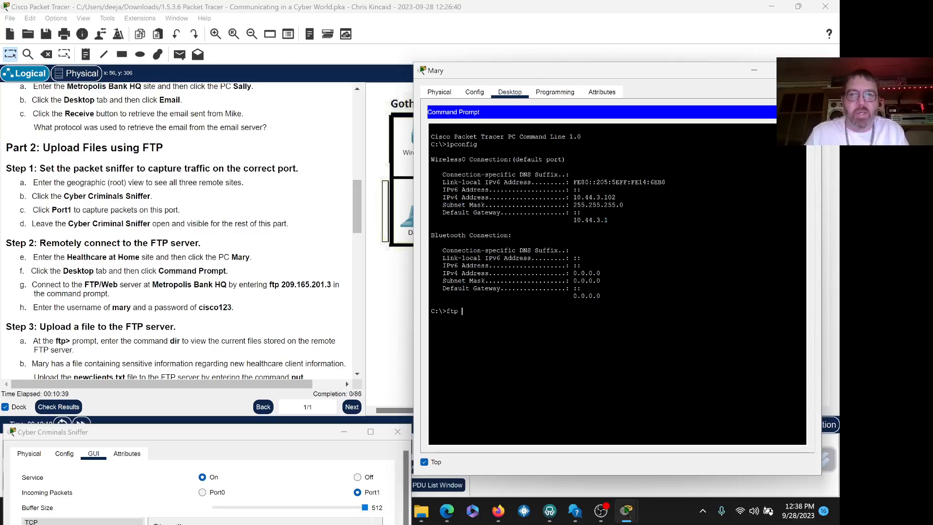
text( 209)
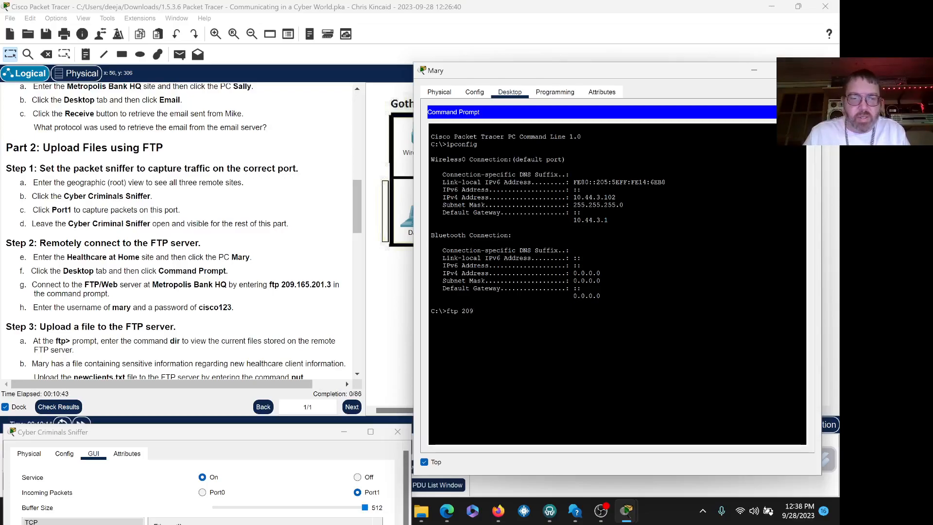
text(.165.201.3)
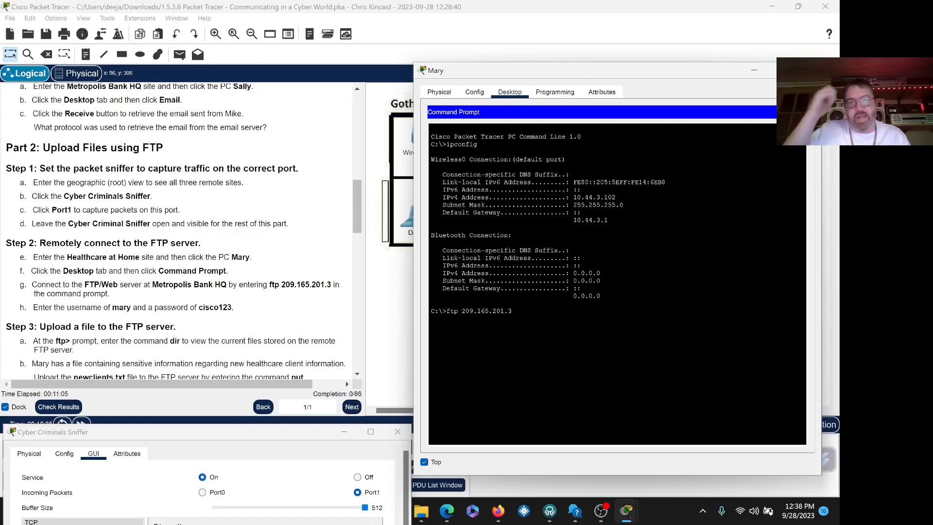
key(Return)
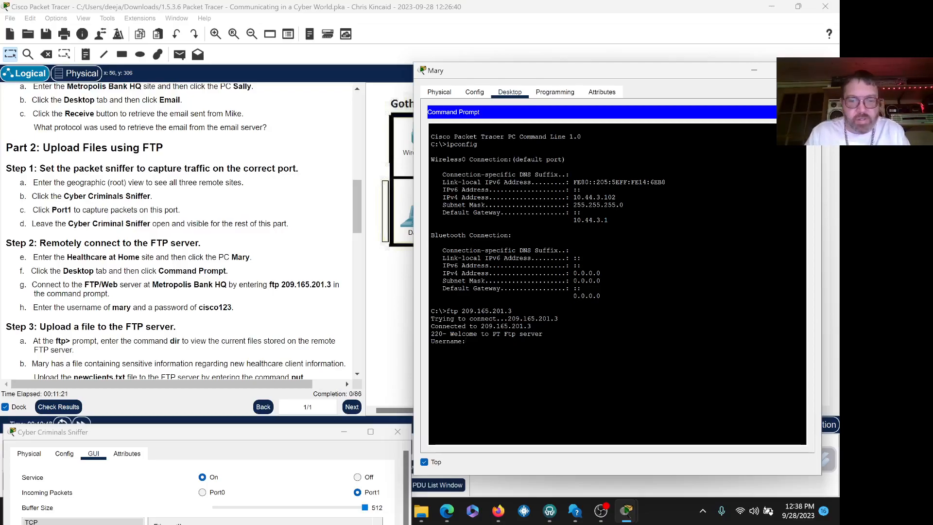
text(mary)
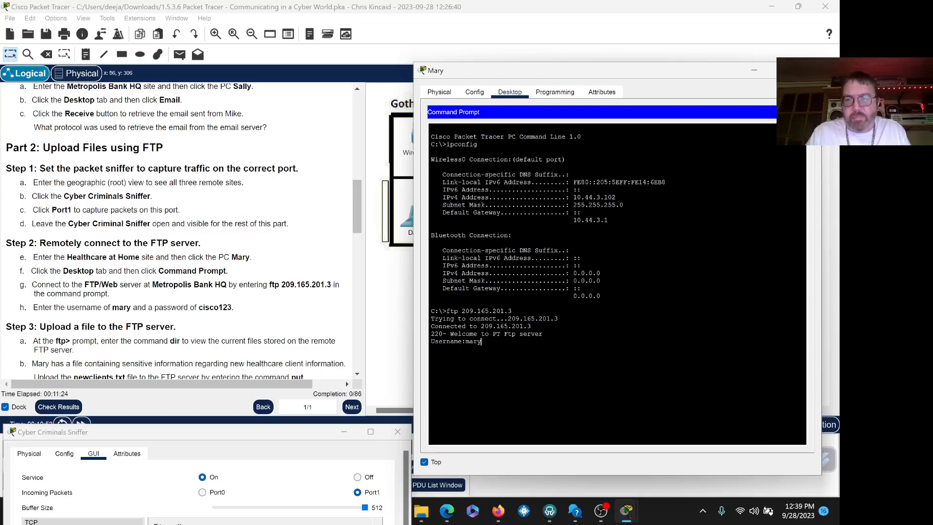
key(Return)
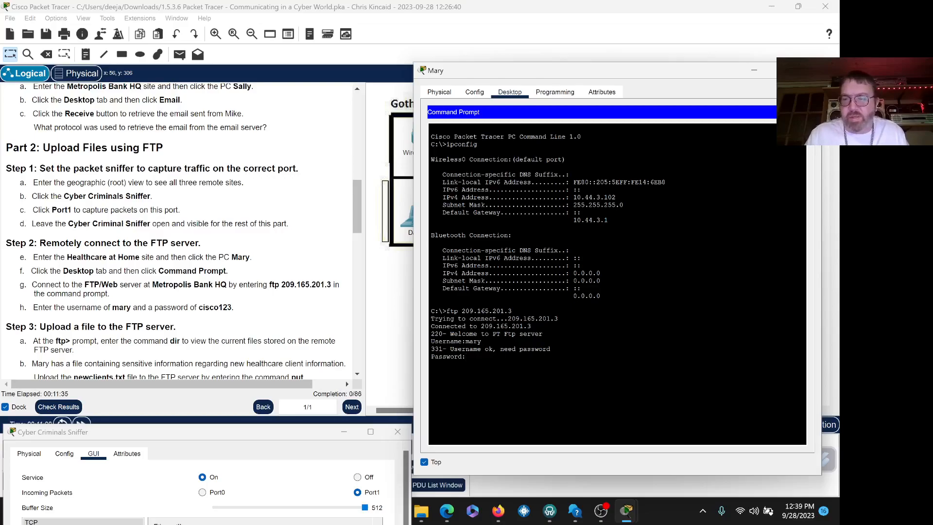
key(Return)
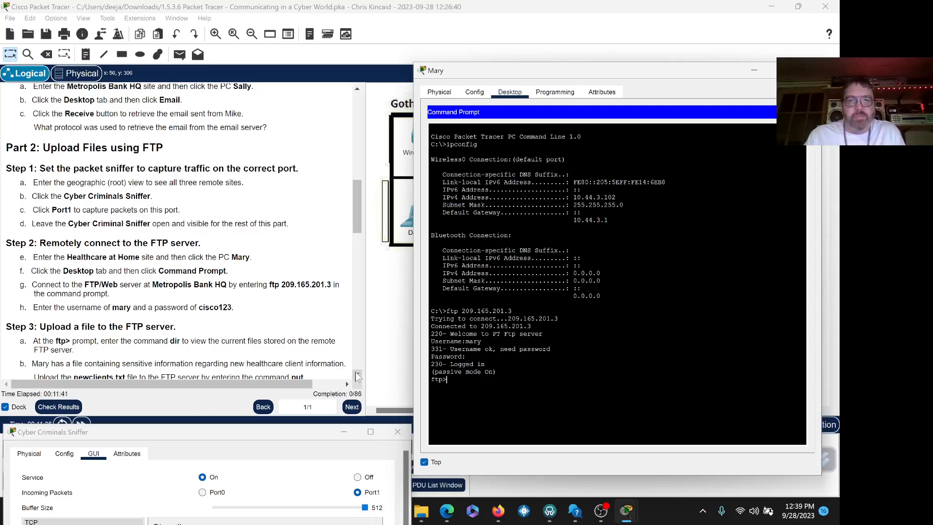
scroll(357, 376, down, 4)
- Scroll the instructions down to Step 4 and return to Mary's ftp> prompt
scroll(357, 376, down, 4)
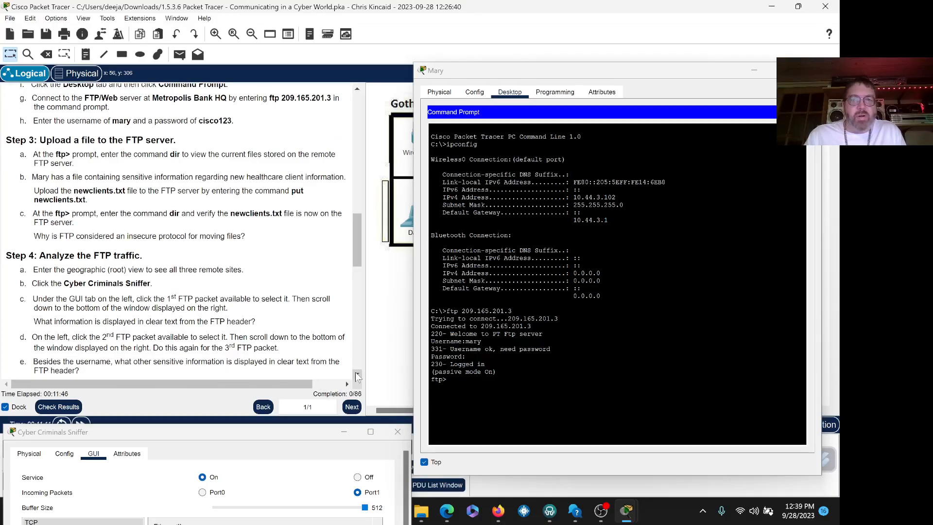
click(357, 375)
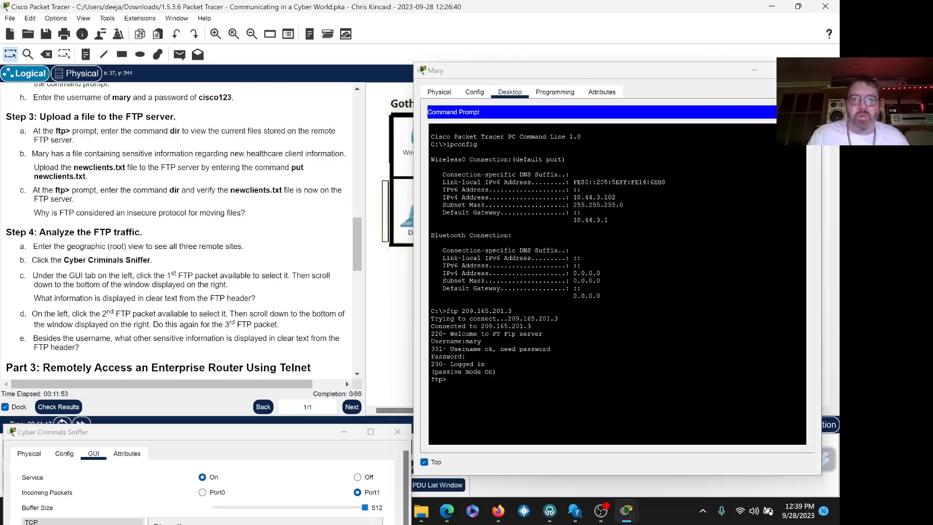
click(453, 380)
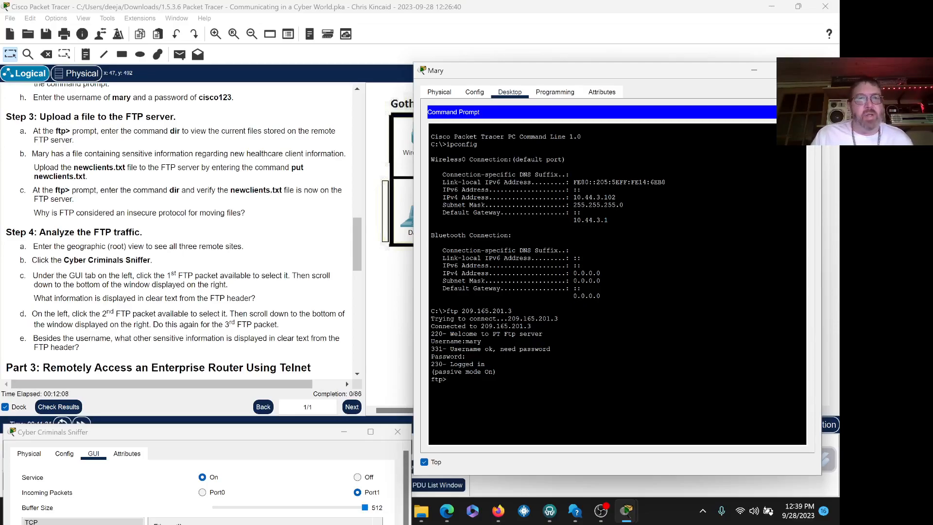
- Upload newclients.txt with put, then confirm with dir that it appears on the FTP server
text(dir)
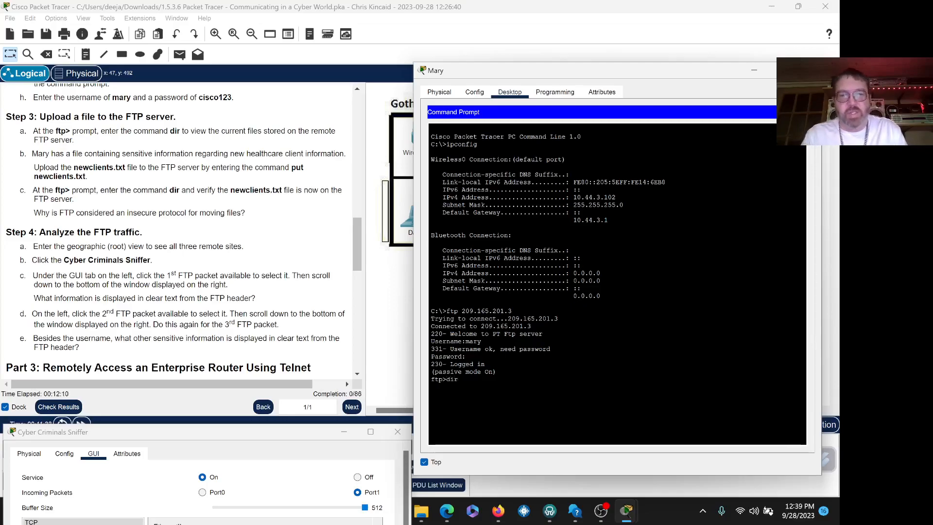
key(Return)
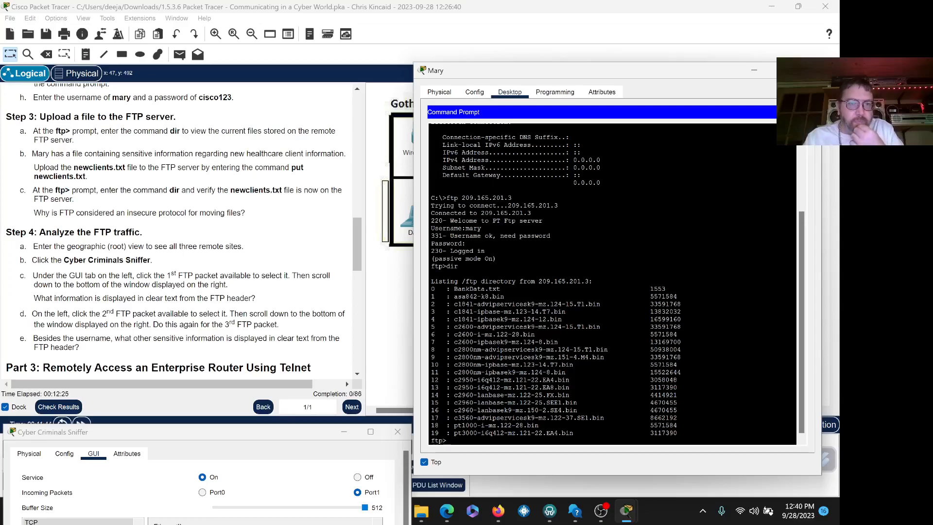
text(put)
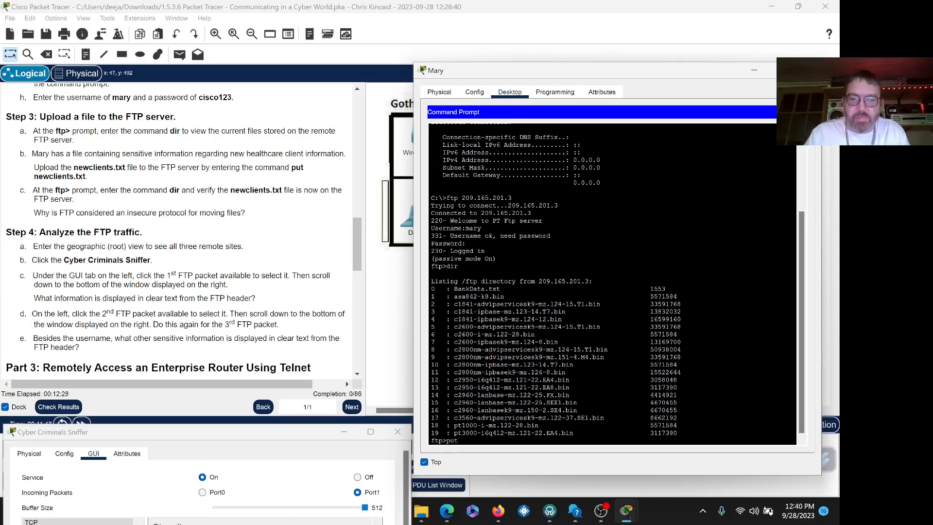
text( newclie)
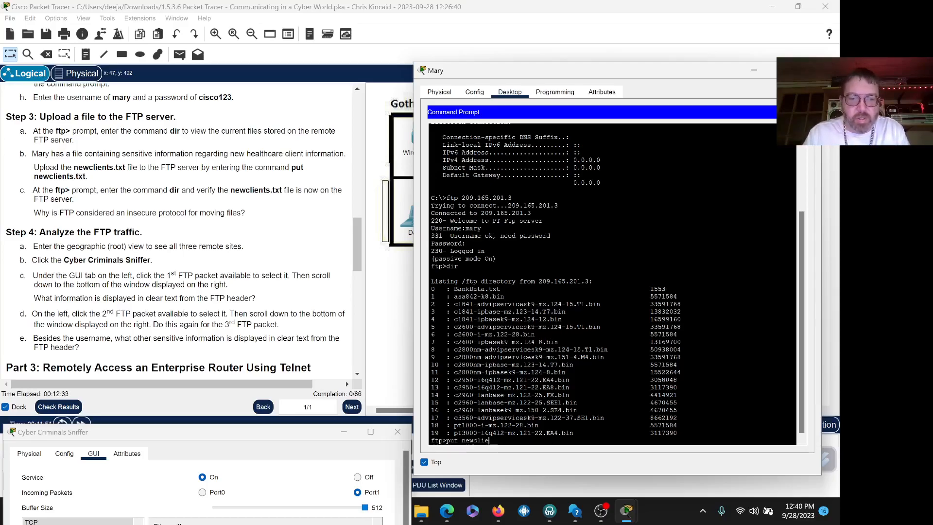
text(nts.txt)
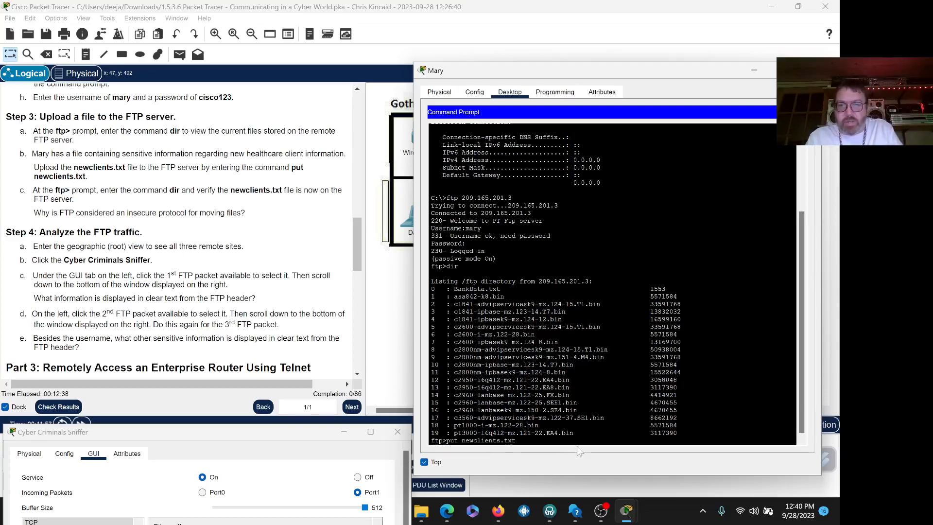
key(Return)
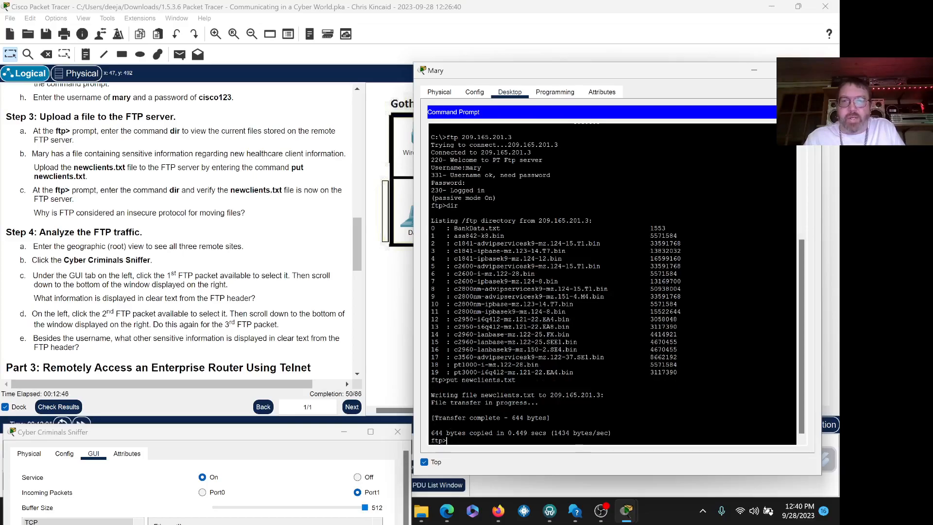
text(dir)
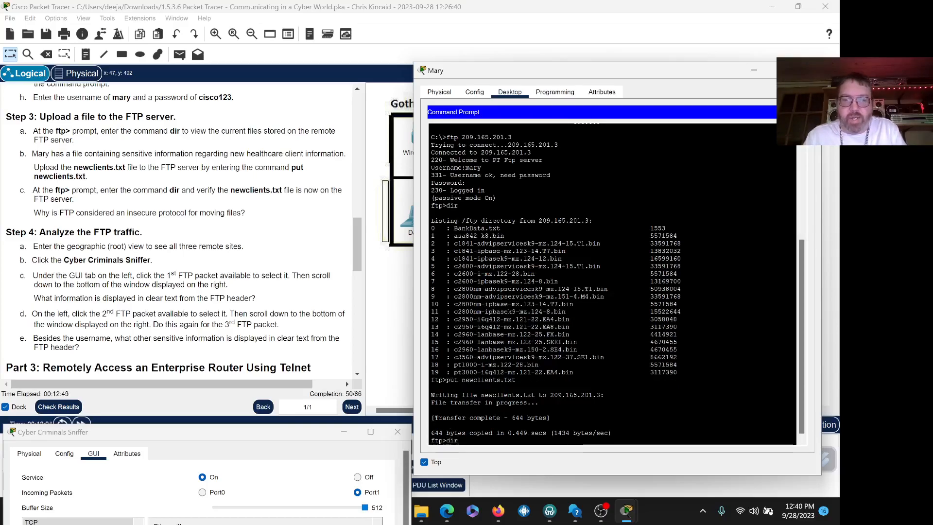
key(Return)
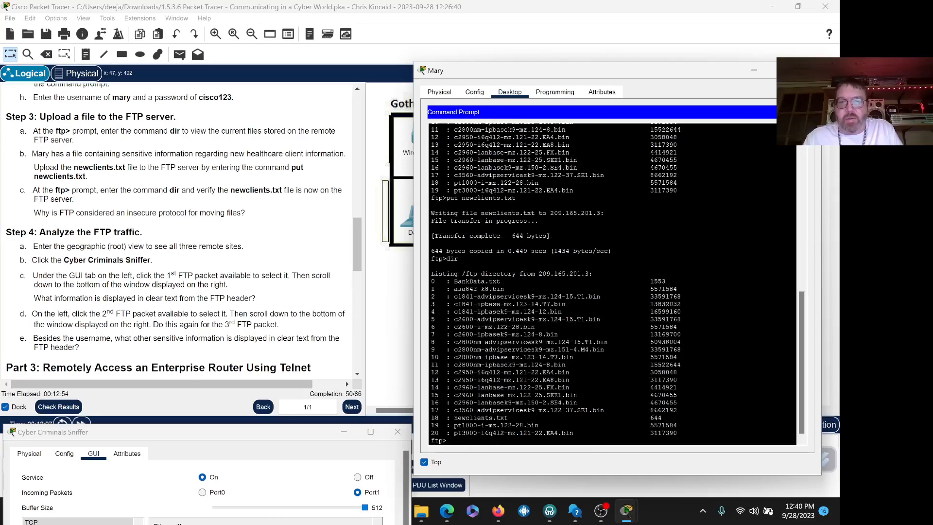
drag(430, 417, 523, 417)
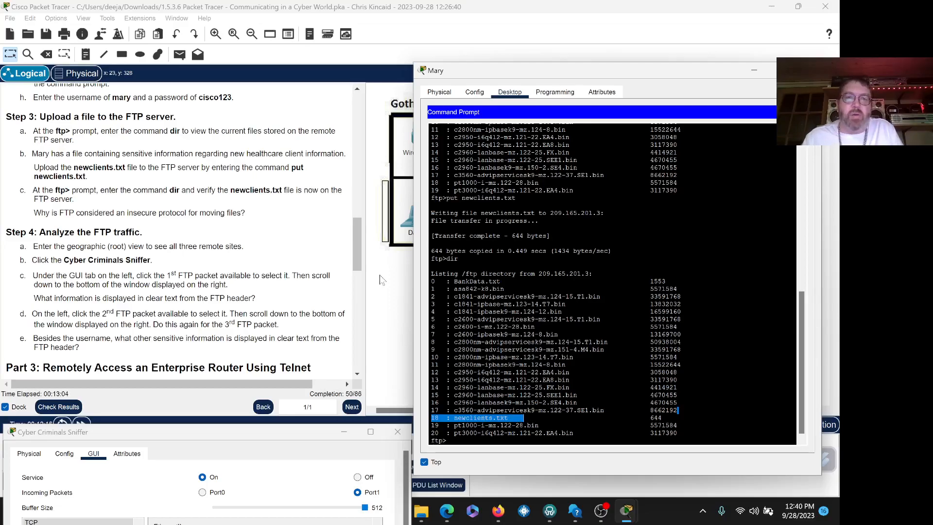
- Scroll the instructions to the Part 3 Telnet steps and bring the sniffer window up
drag(357, 251, 358, 265)
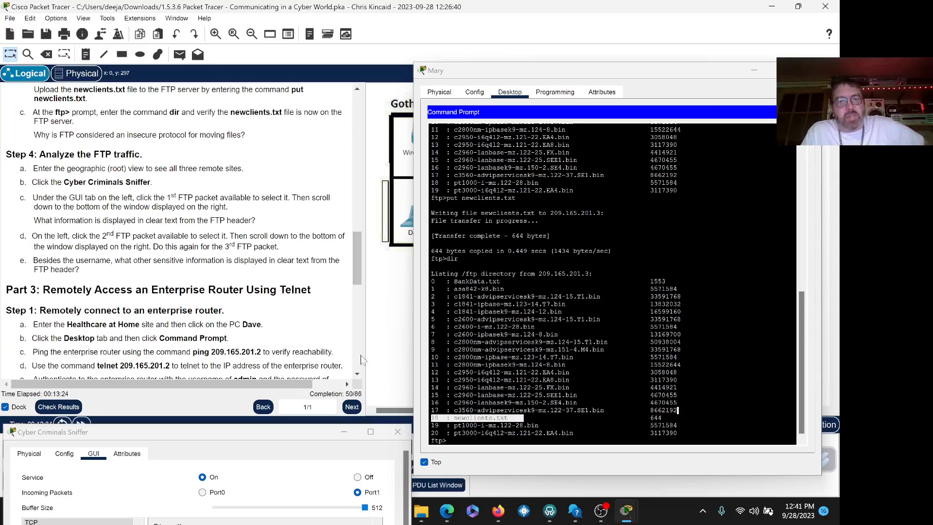
click(358, 375)
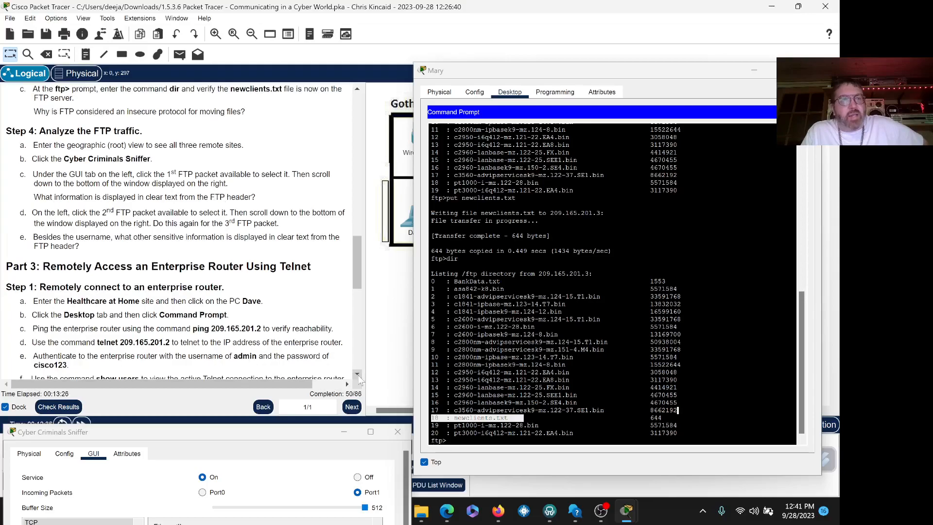
click(358, 375)
drag(276, 433, 594, 88)
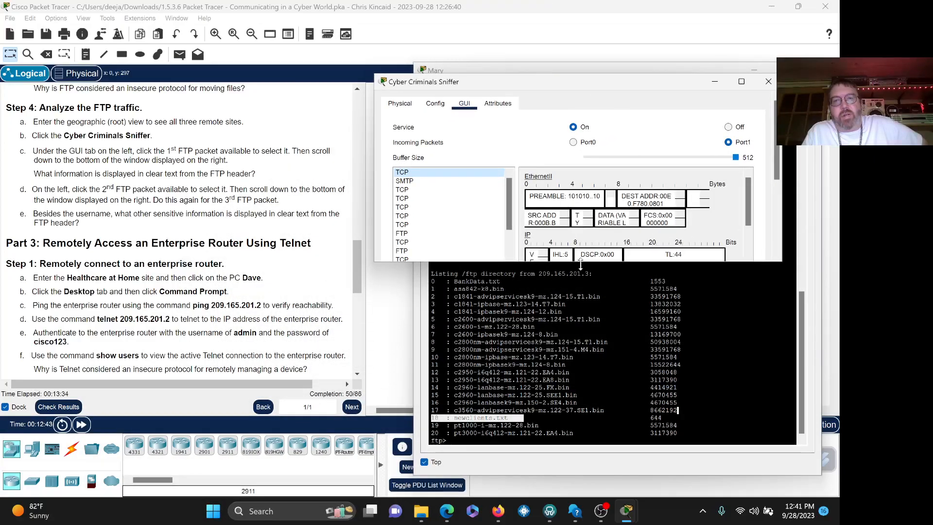
- Enlarge the sniffer and read the first two FTP packets, exposing the clear-text username and password
drag(582, 262, 576, 452)
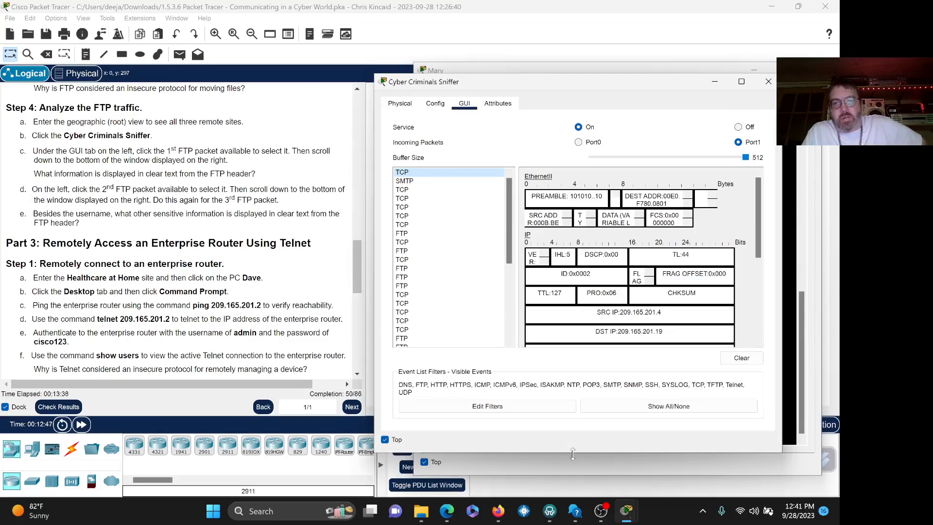
drag(573, 453, 574, 464)
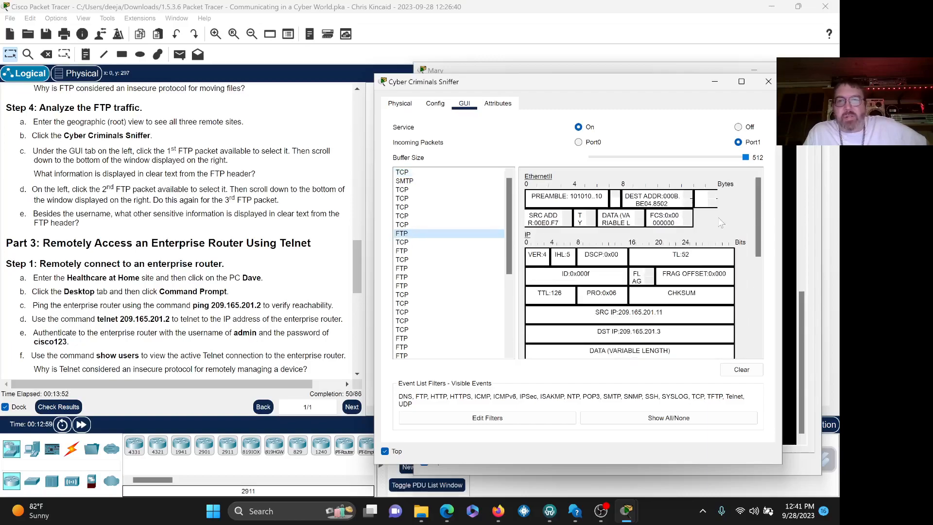
drag(755, 219, 755, 316)
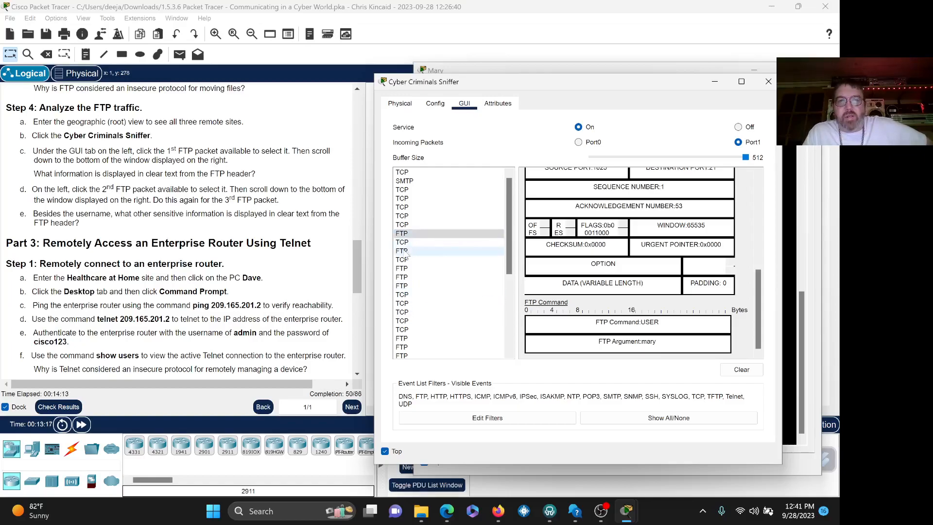
click(402, 252)
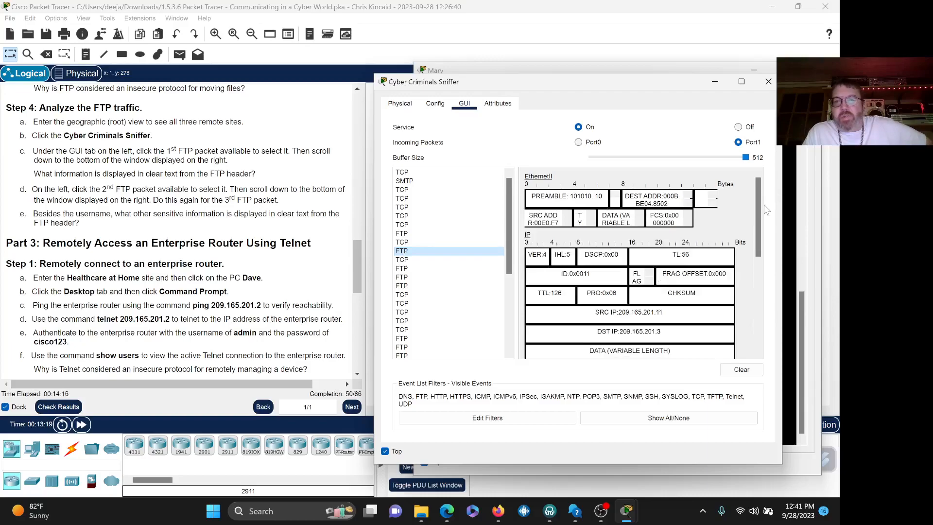
drag(761, 220, 755, 335)
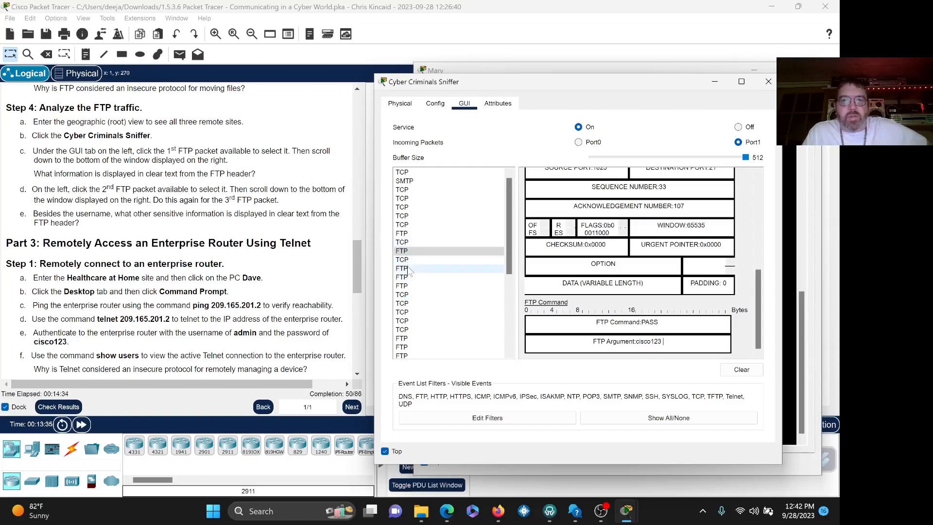
- Inspect the third captured FTP packet, showing the TYPE command with argument BINARY
click(408, 268)
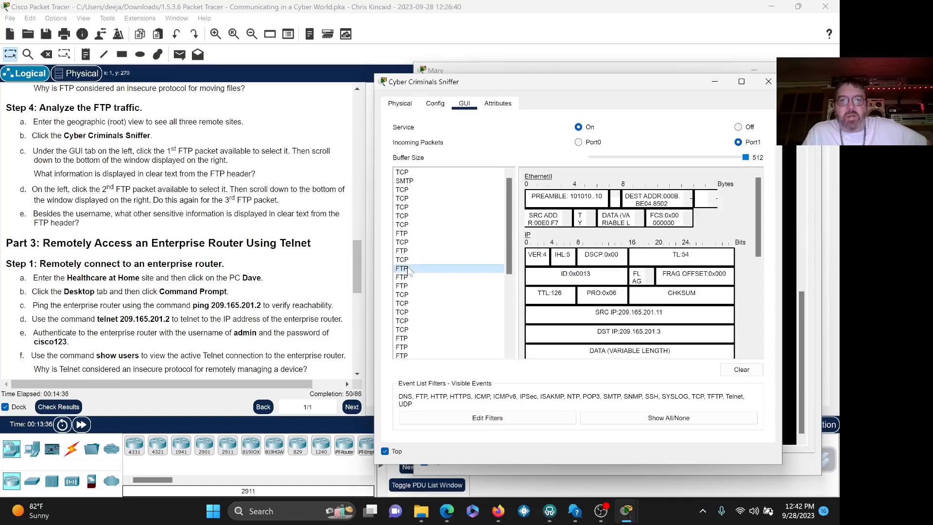
drag(756, 231, 759, 355)
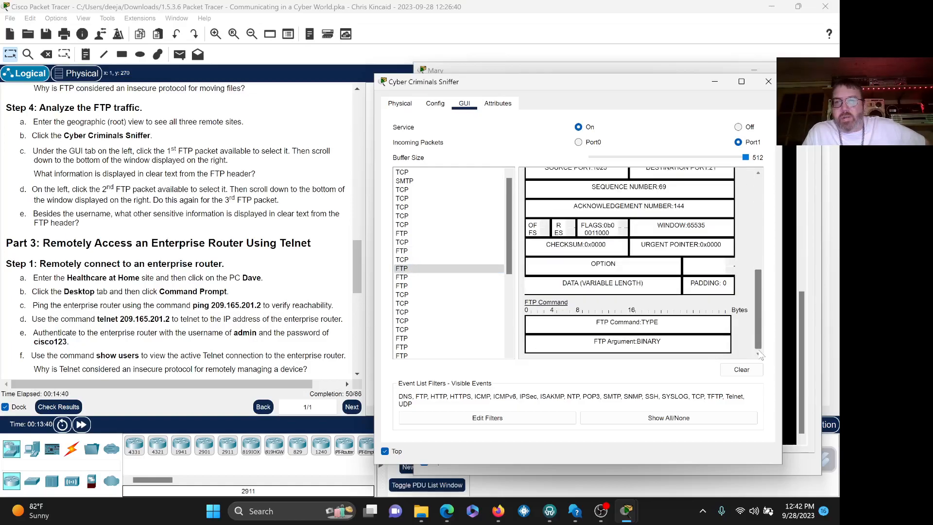
drag(757, 336, 756, 217)
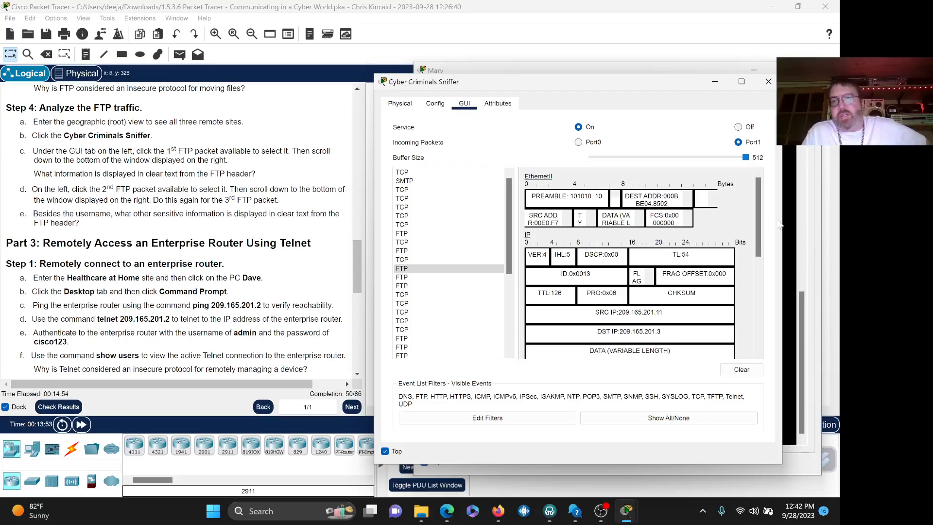
mouse_move(760, 218)
mouse_down()
mouse_move(759, 315)
mouse_move(759, 201)
mouse_up()
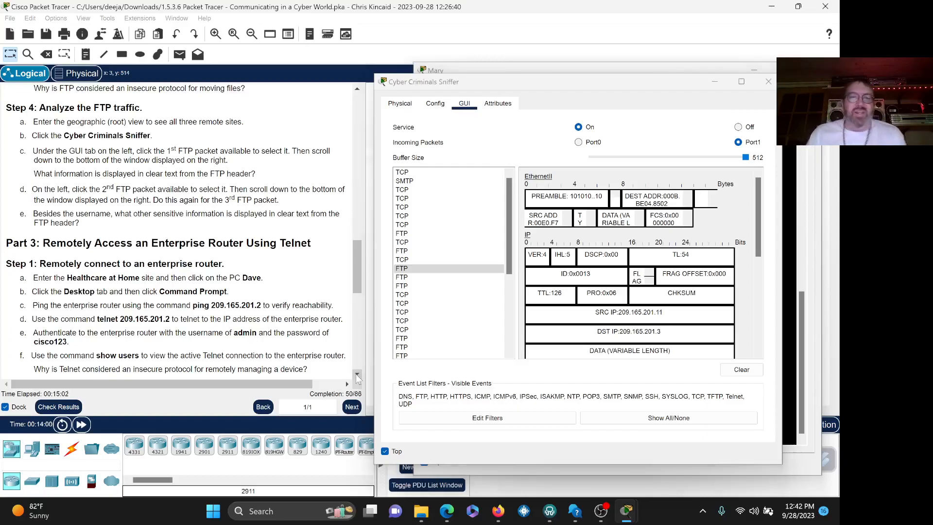
- Scroll the instructions to Part 4 Step 1 and move the sniffer window down
click(357, 376)
click(357, 377)
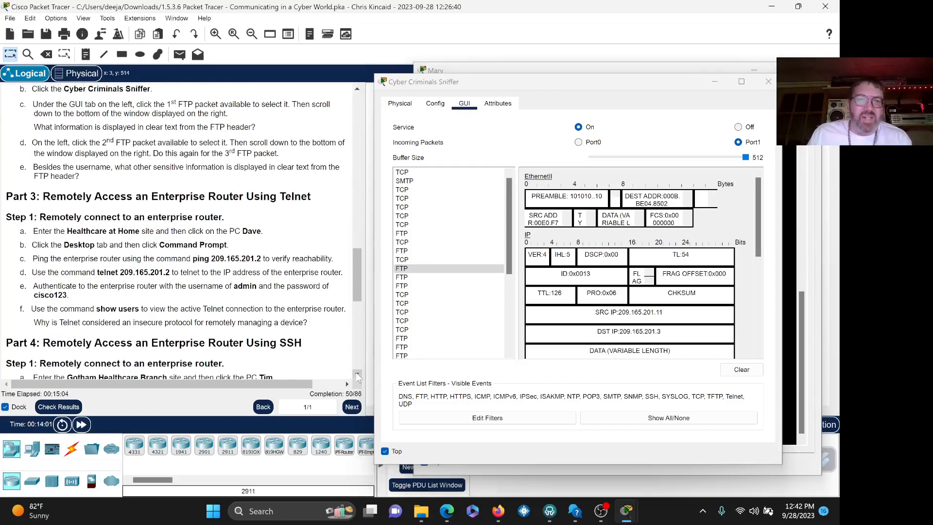
click(357, 377)
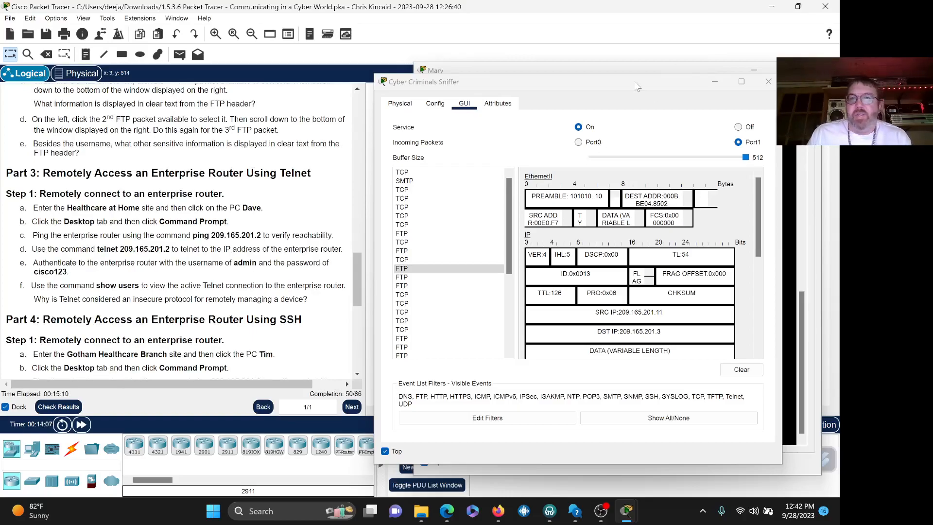
drag(642, 82, 633, 290)
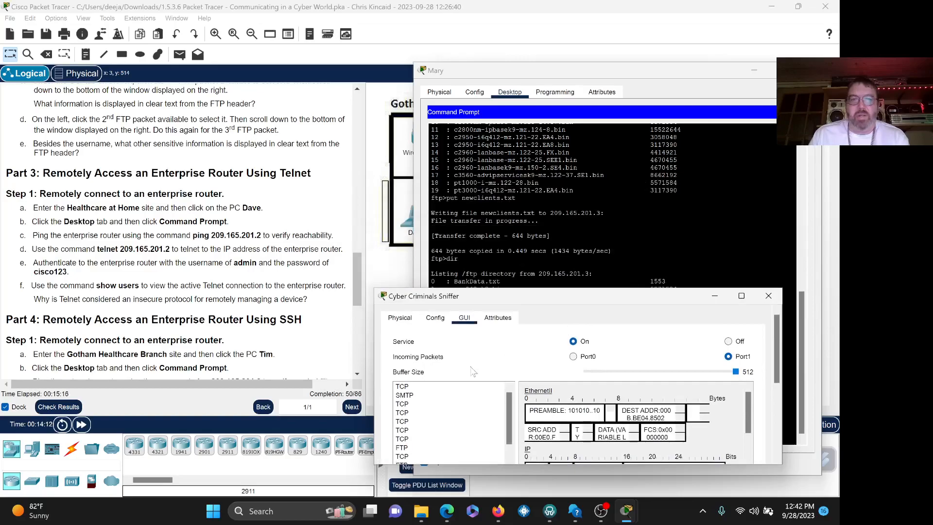
drag(557, 293, 300, 361)
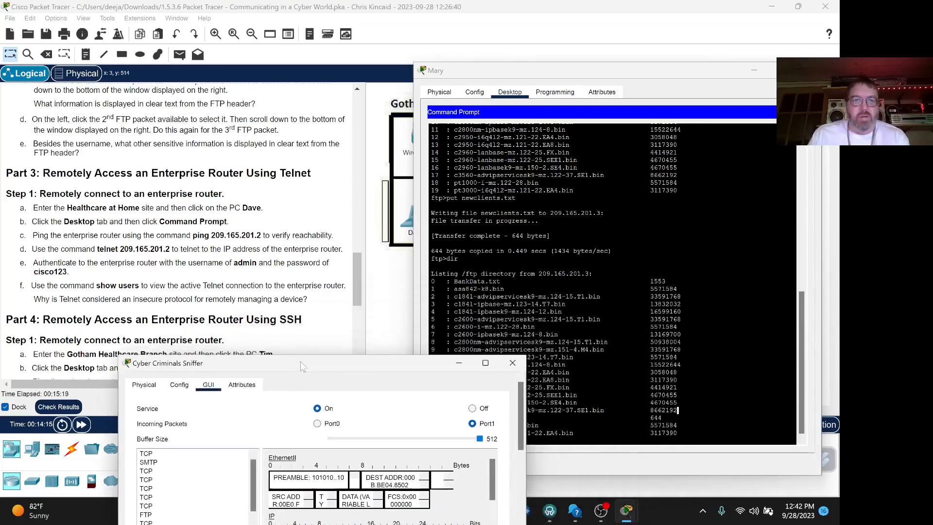
double_click(355, 360)
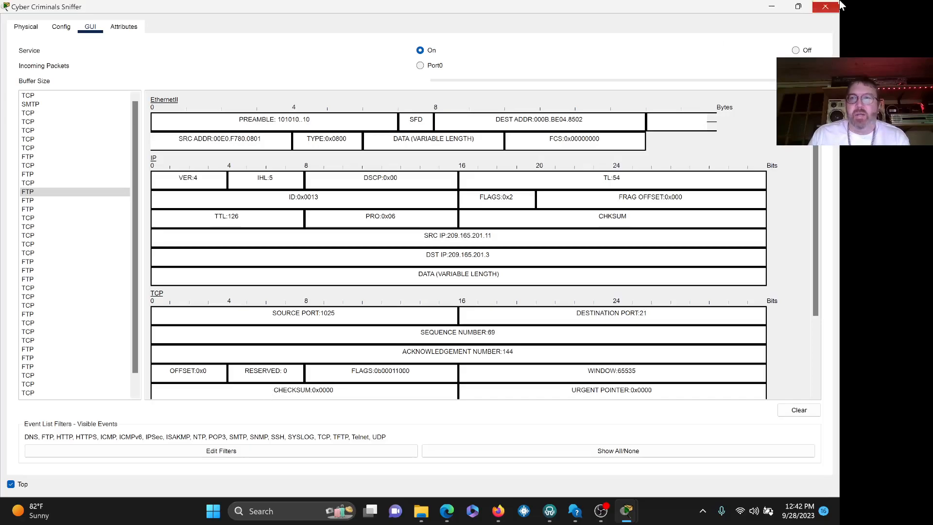
click(798, 7)
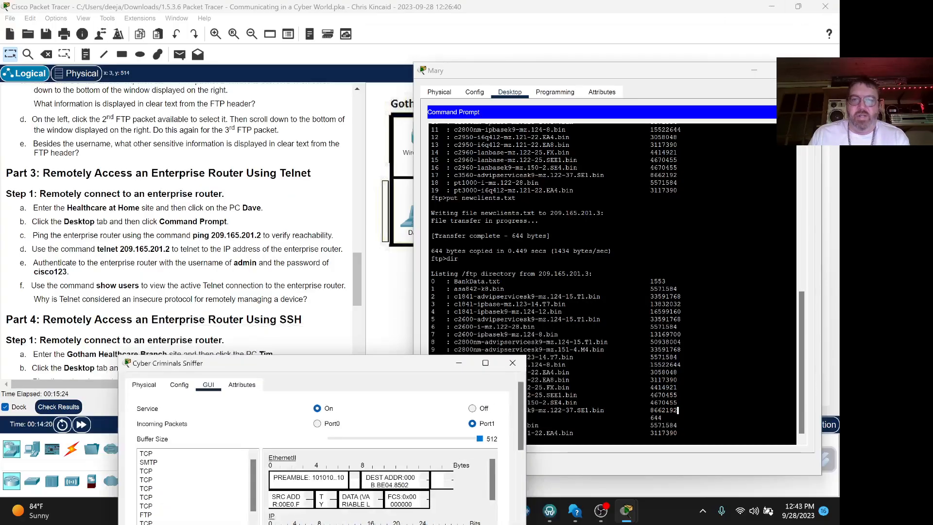
drag(334, 365, 219, 437)
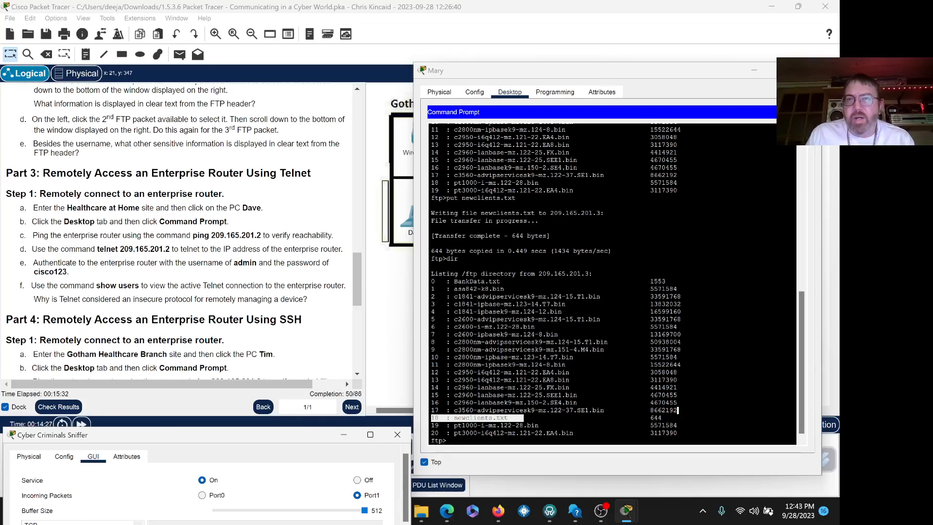
click(808, 71)
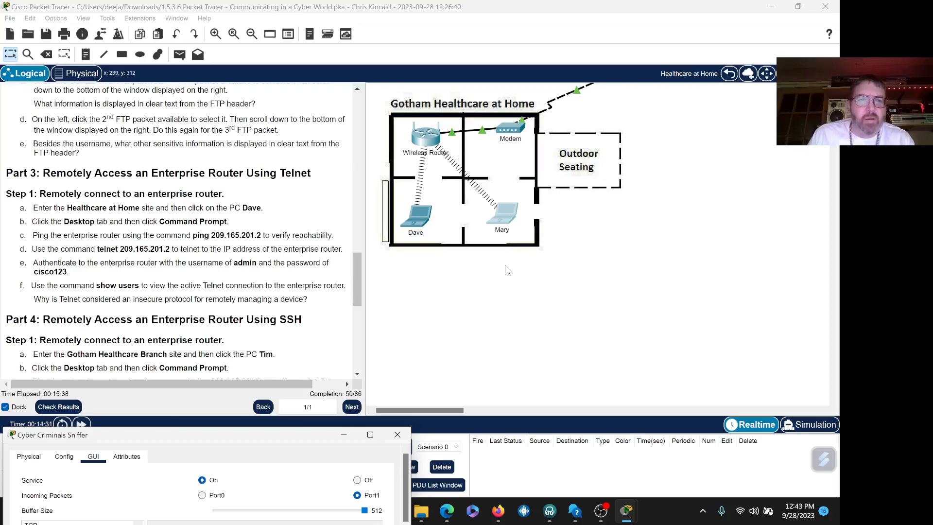
click(421, 221)
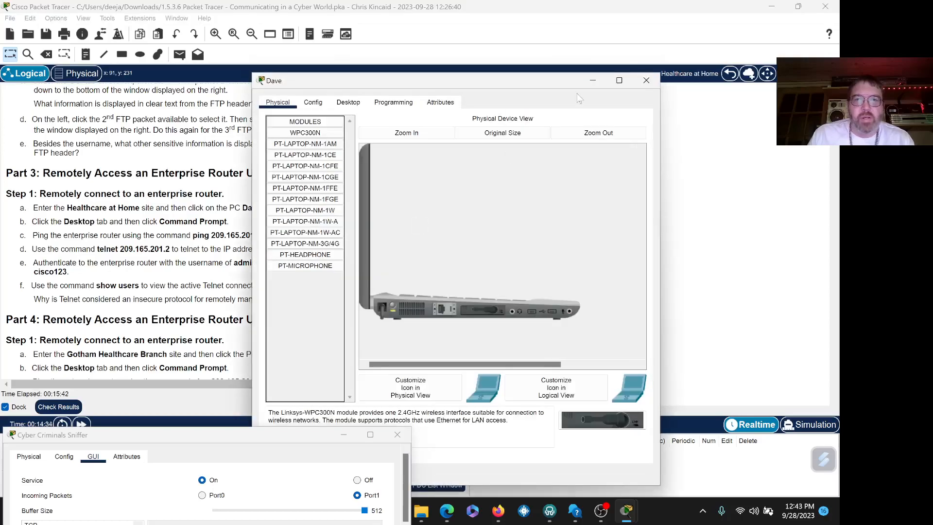
drag(478, 81, 645, 95)
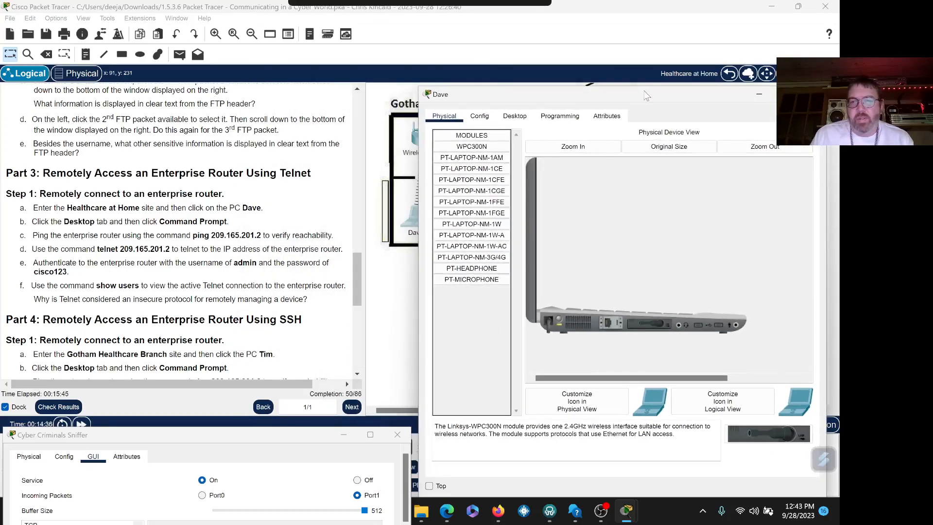
click(429, 487)
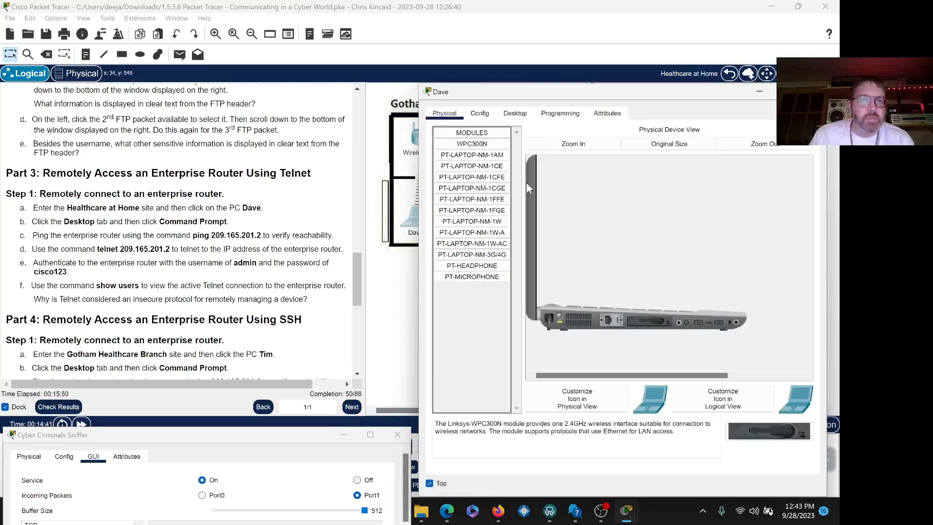
click(517, 114)
click(692, 156)
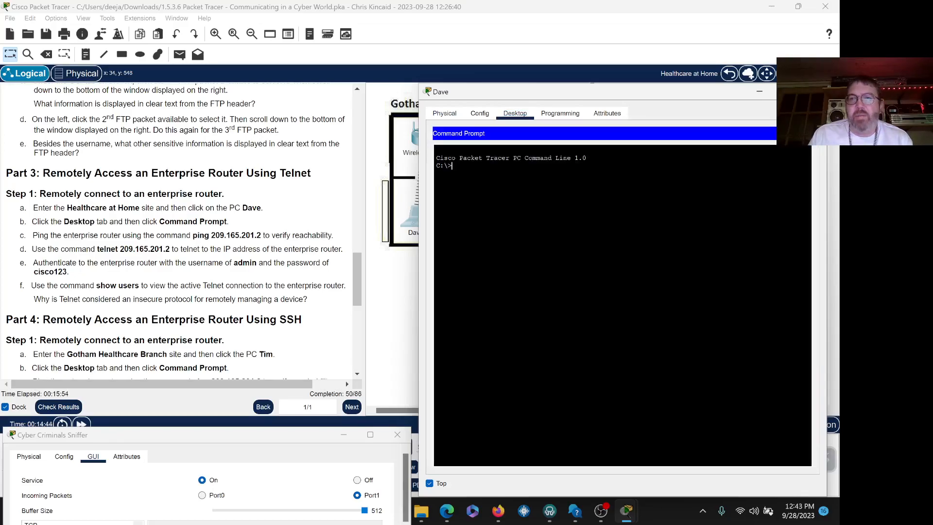
text(ipconfig)
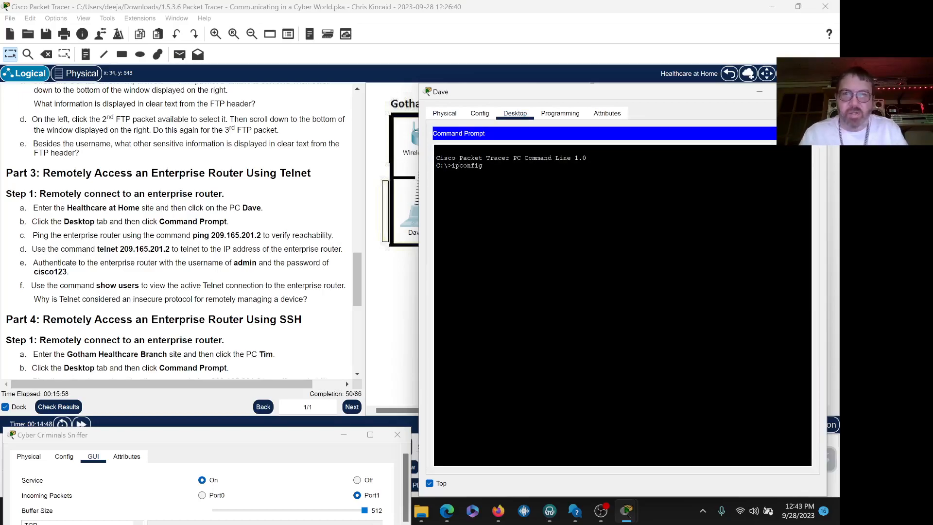
key(Return)
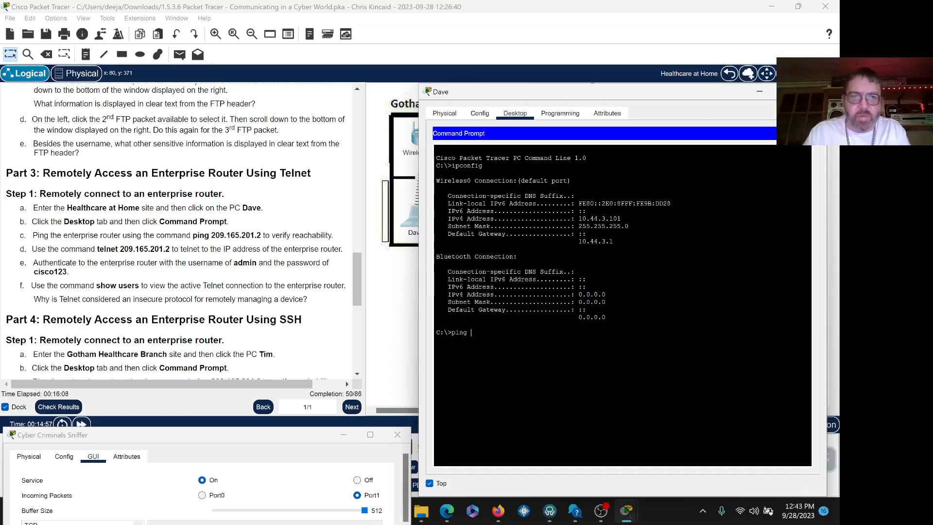
text(209.16)
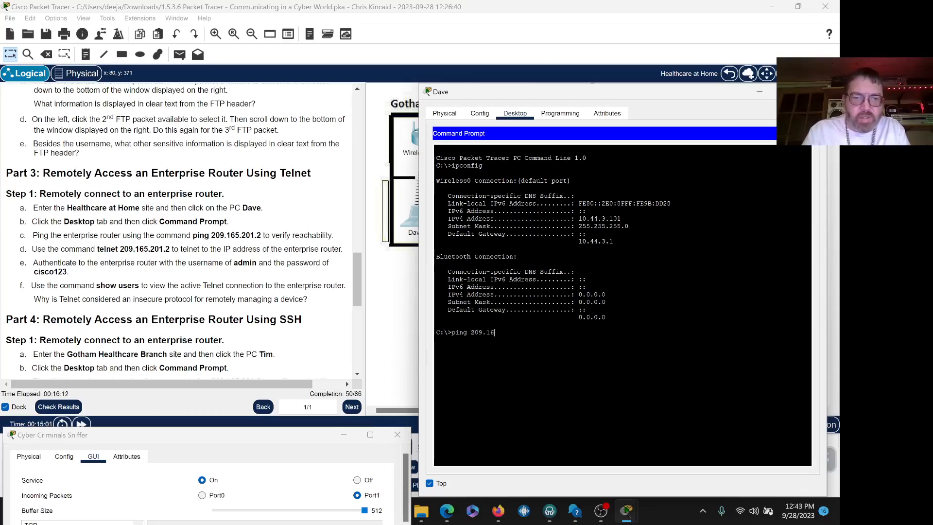
text(5.20)
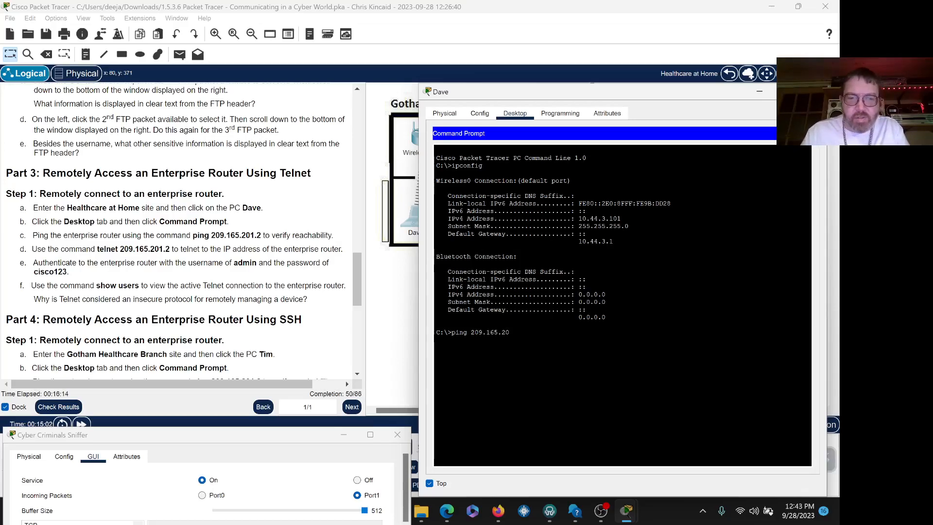
text(1.2)
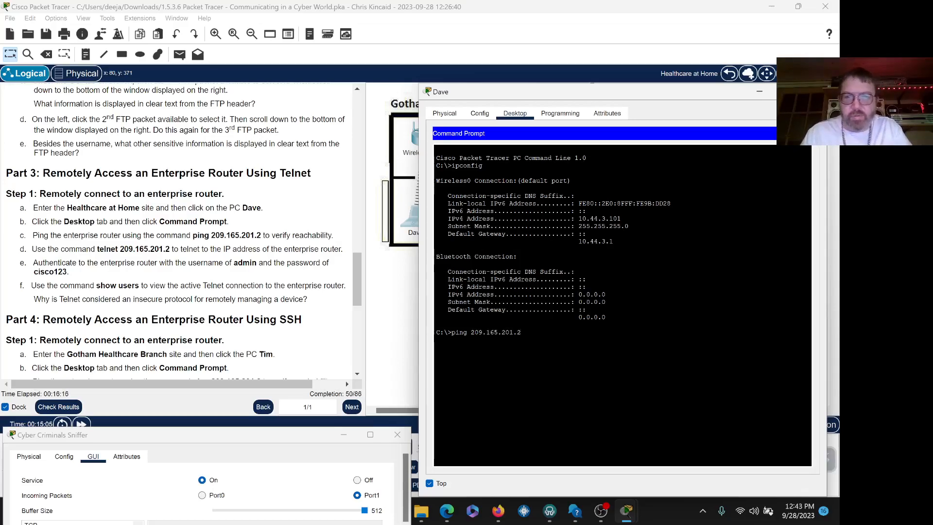
key(Return)
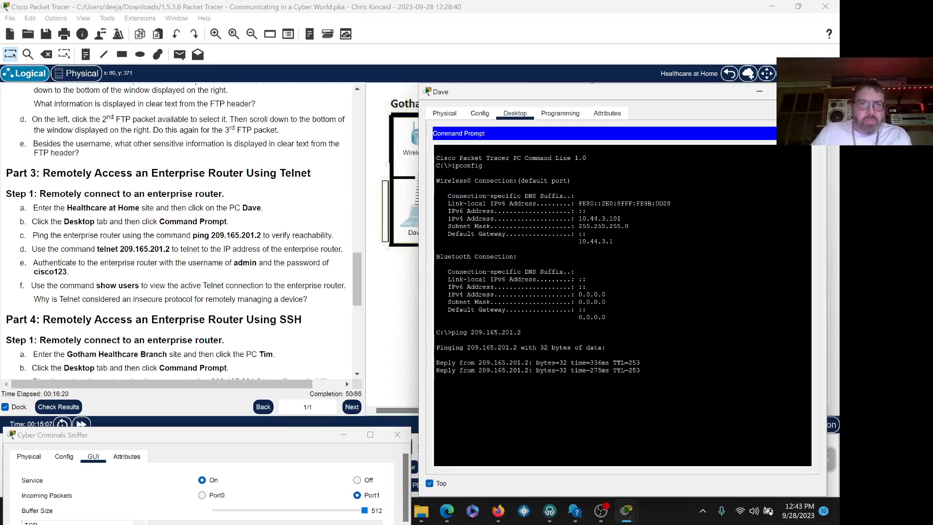
mouse_move(356, 266)
mouse_down()
mouse_move(352, 200)
mouse_move(357, 274)
mouse_up()
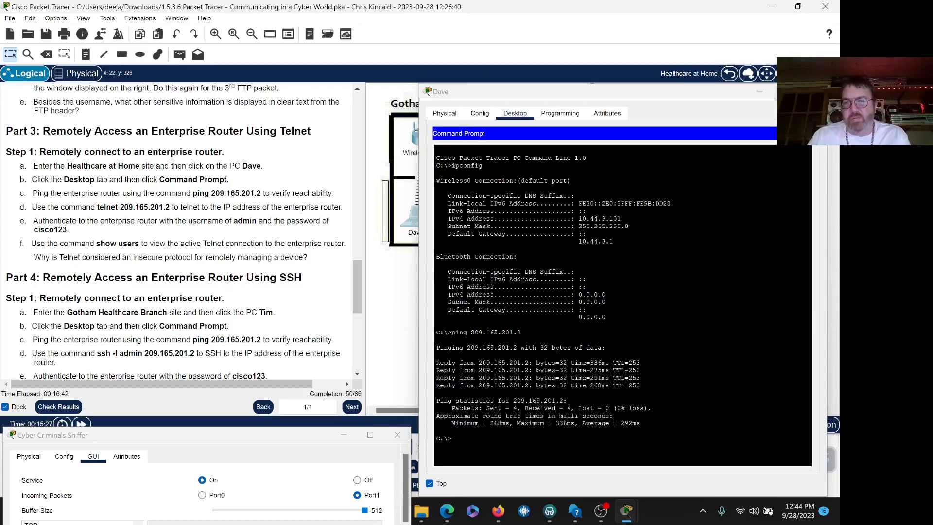
click(478, 421)
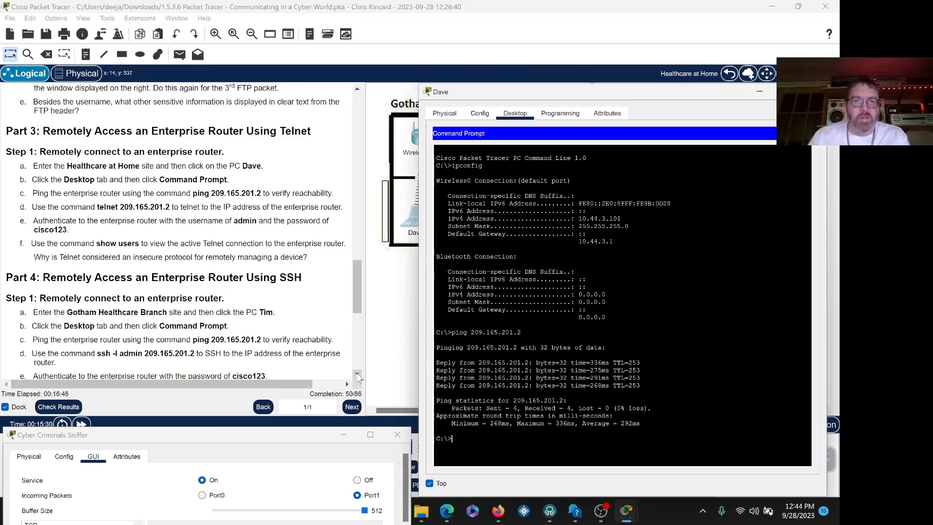
click(357, 373)
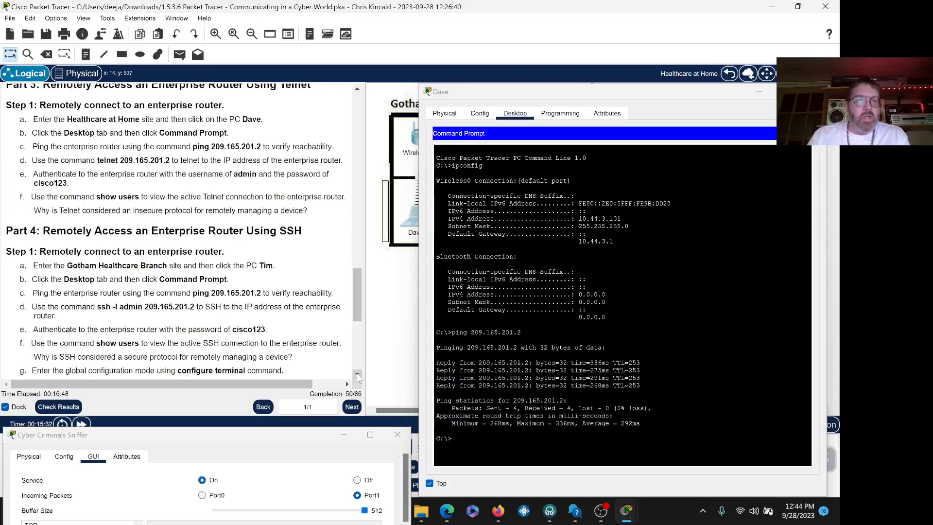
click(479, 435)
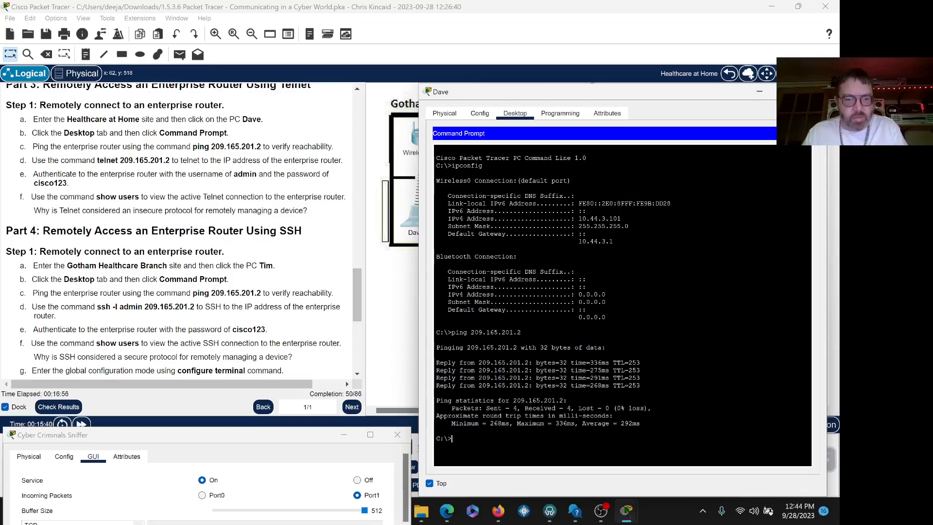
text(ssh)
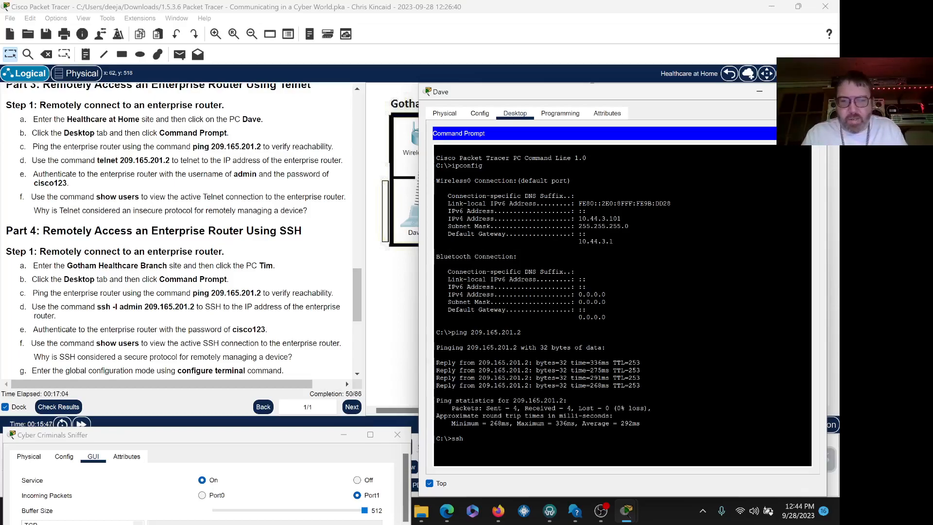
text(-l)
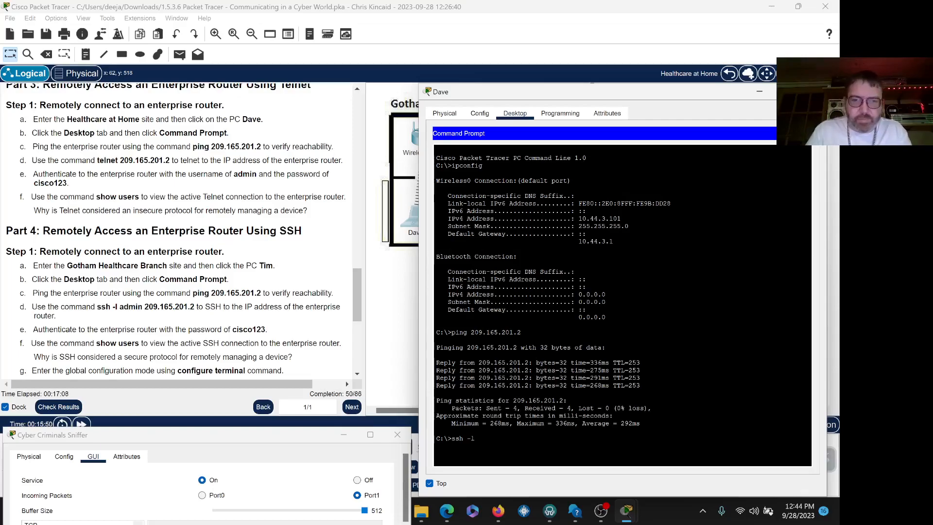
text( admin)
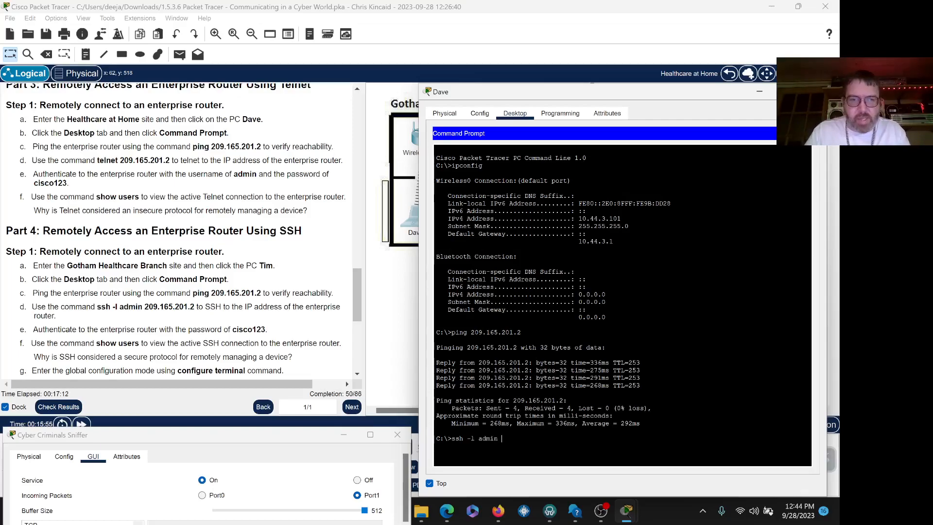
text(209)
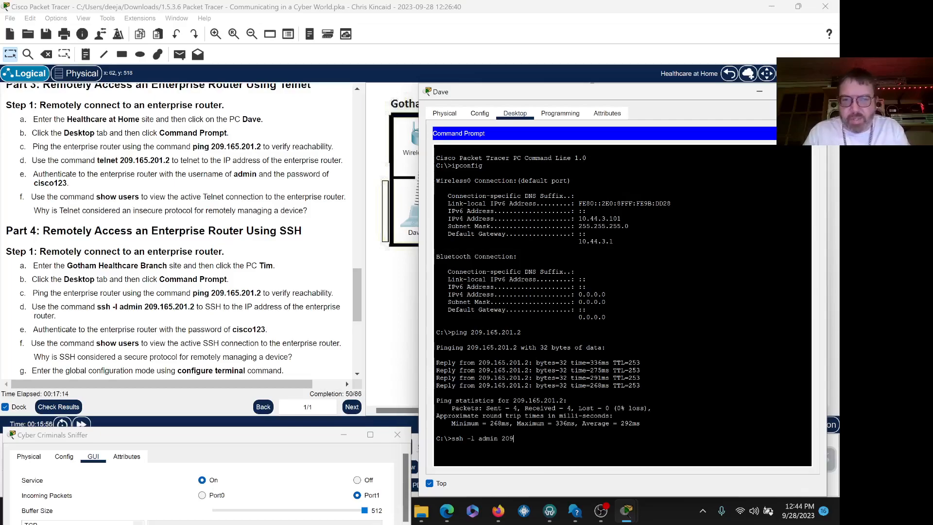
text(.16)
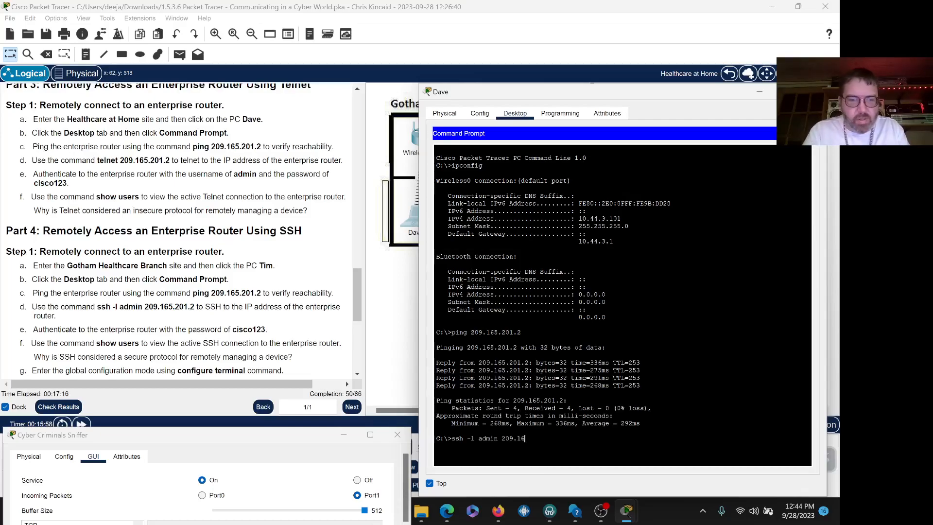
text(5.201.2)
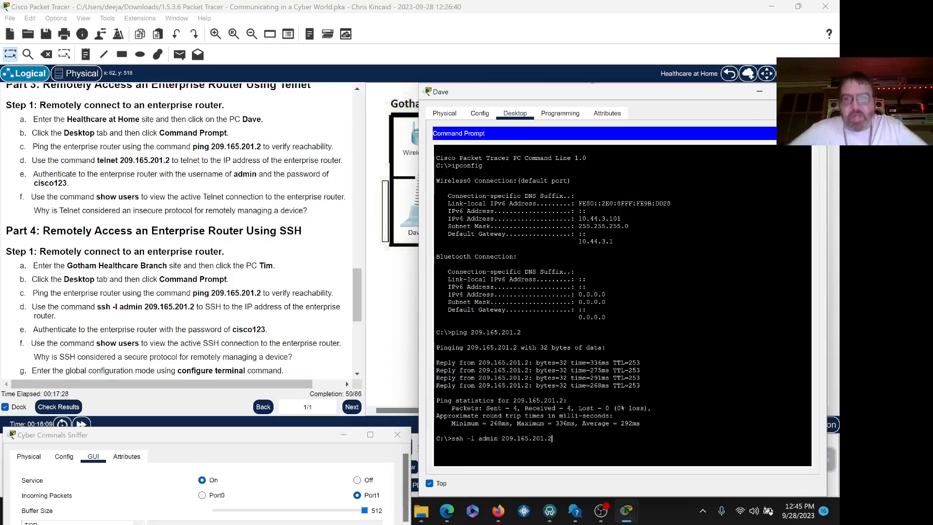
key(Return)
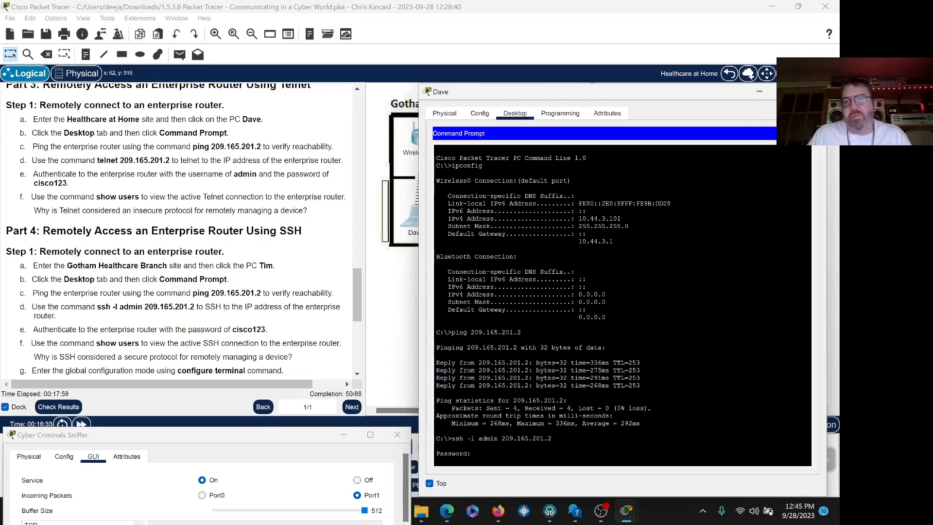
key(Return)
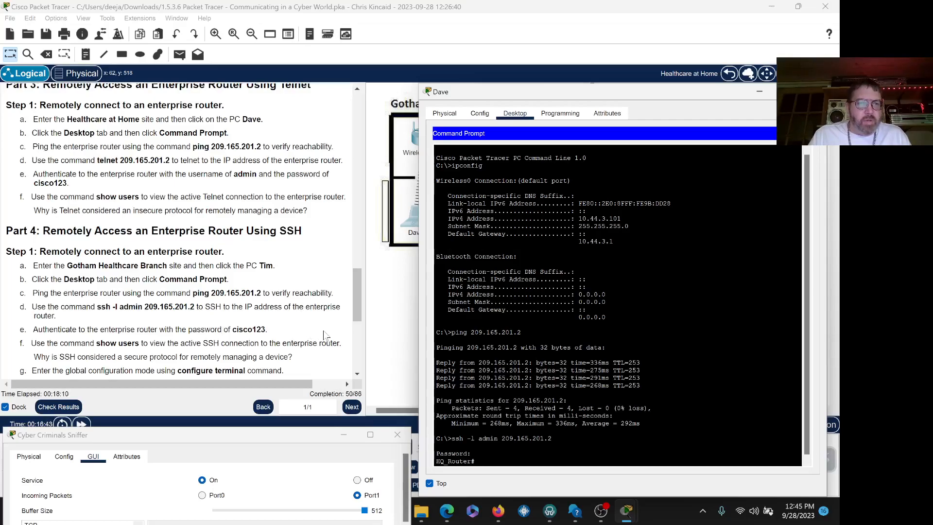
click(357, 373)
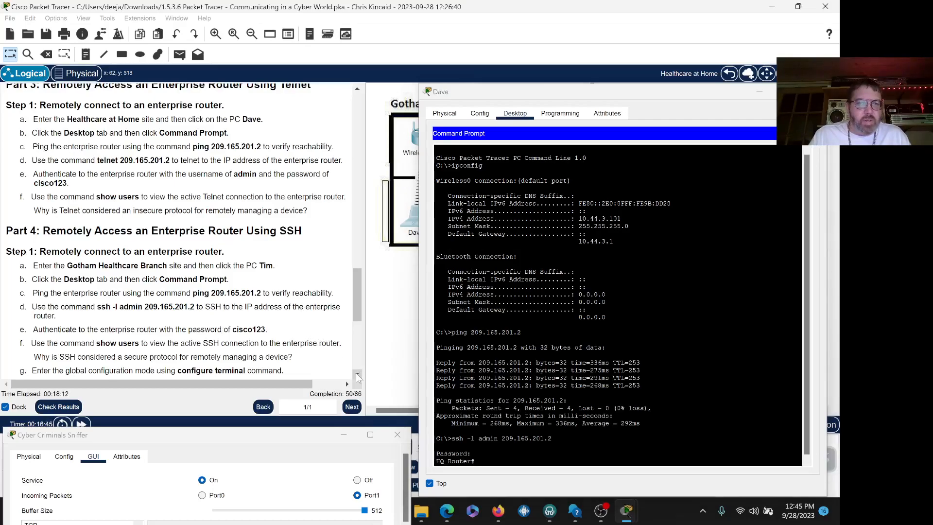
scroll(358, 374, down, 2)
- Run show users on HQ_Router to see admin's session on vty 0
click(515, 453)
text(show users)
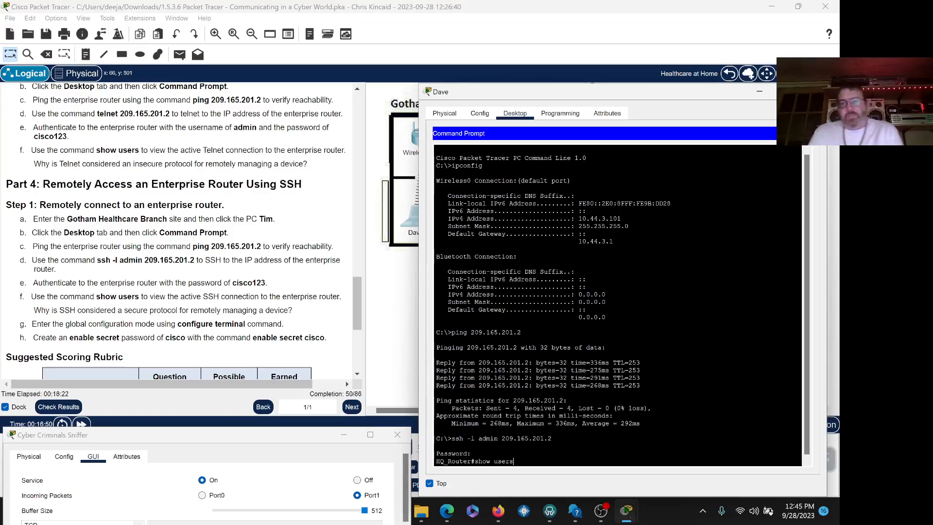
key(Return)
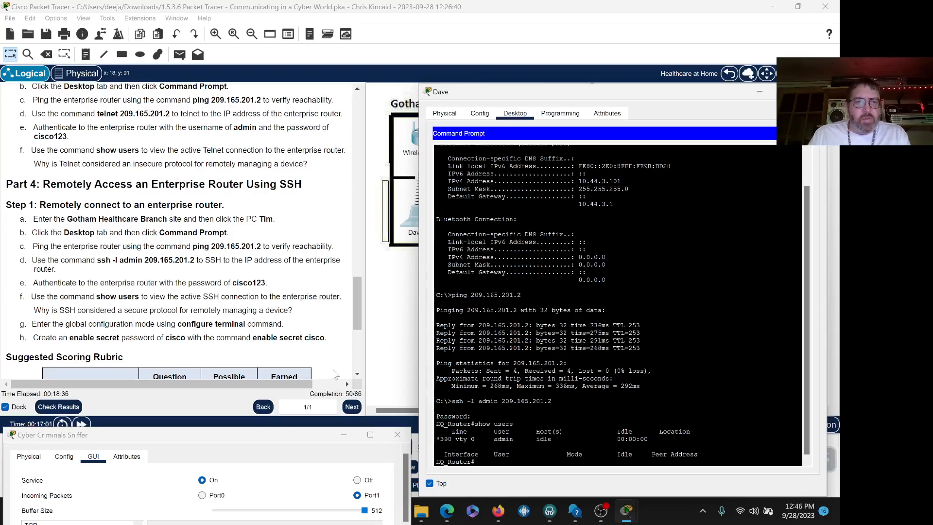
click(358, 374)
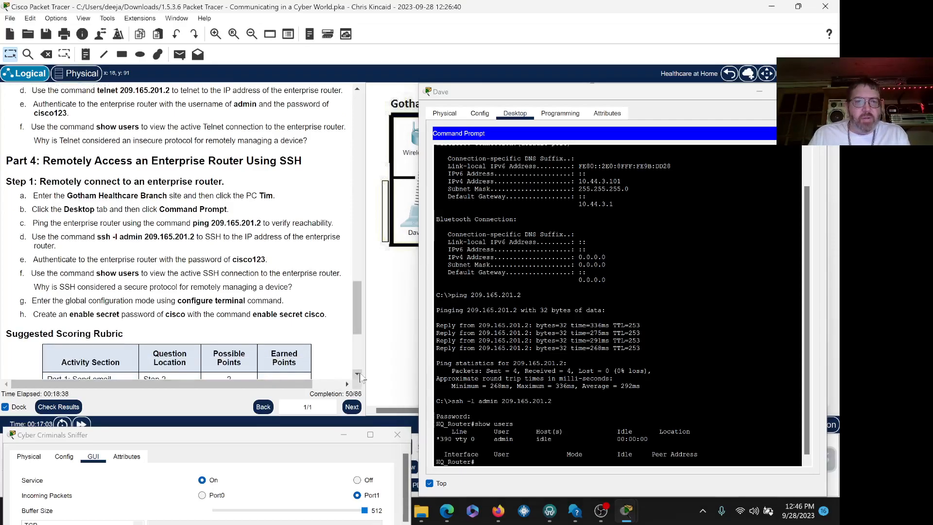
click(358, 375)
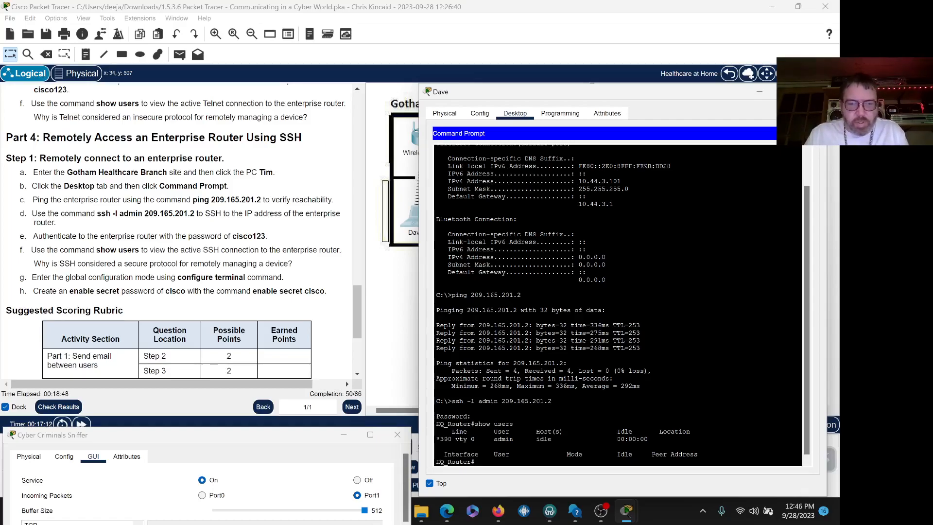
text(configure terminal)
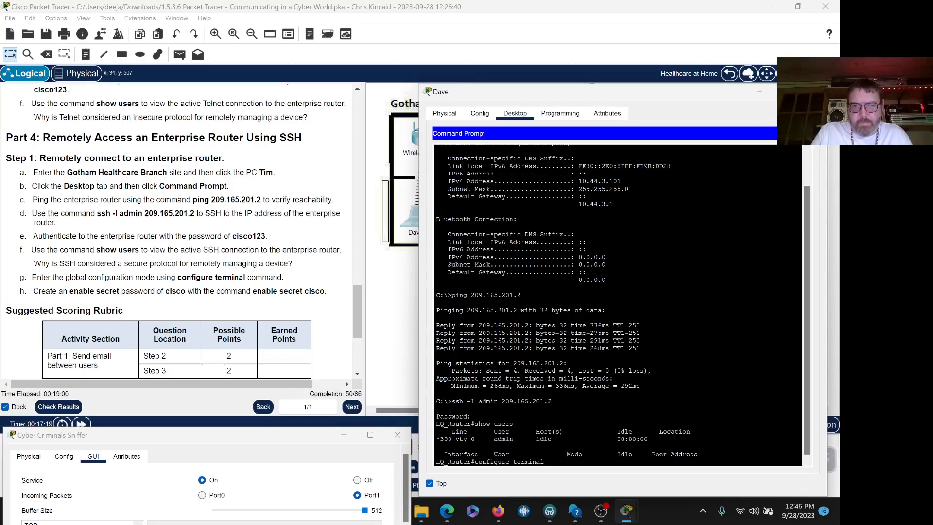
key(Return)
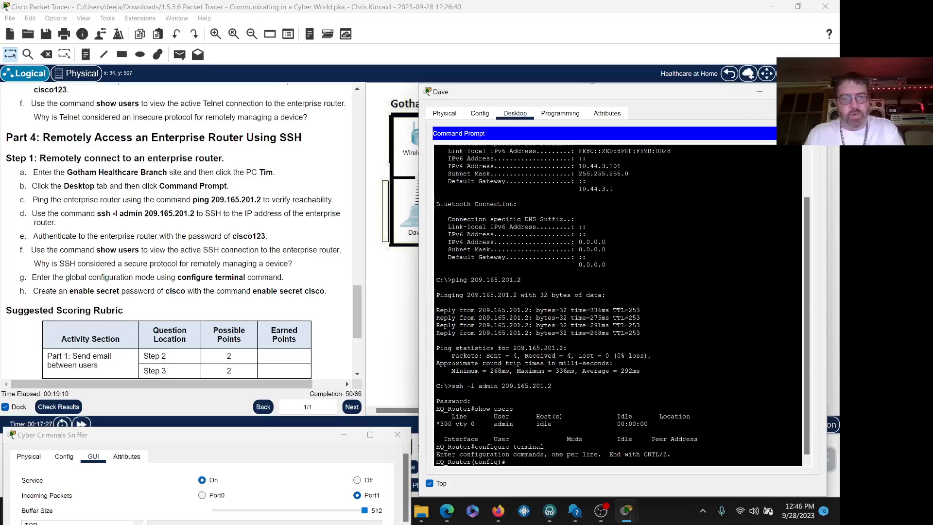
text(able secret)
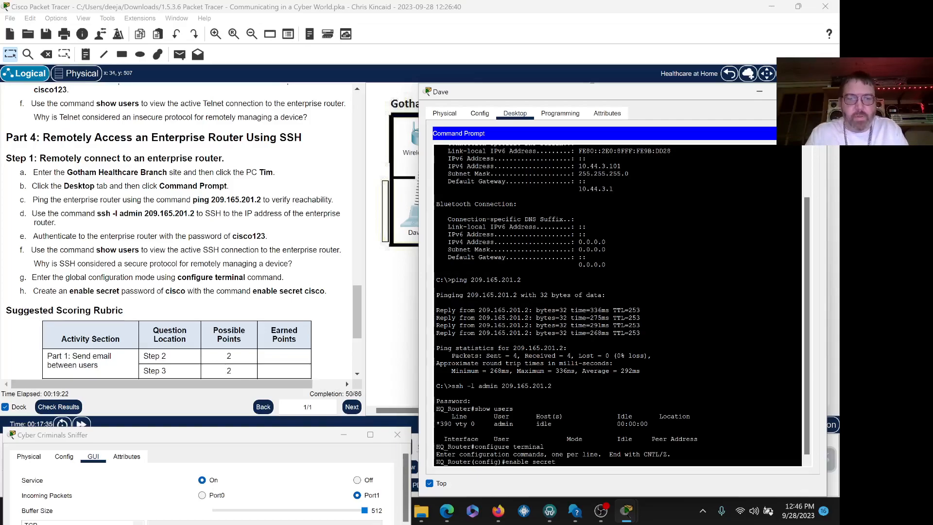
text(isco)
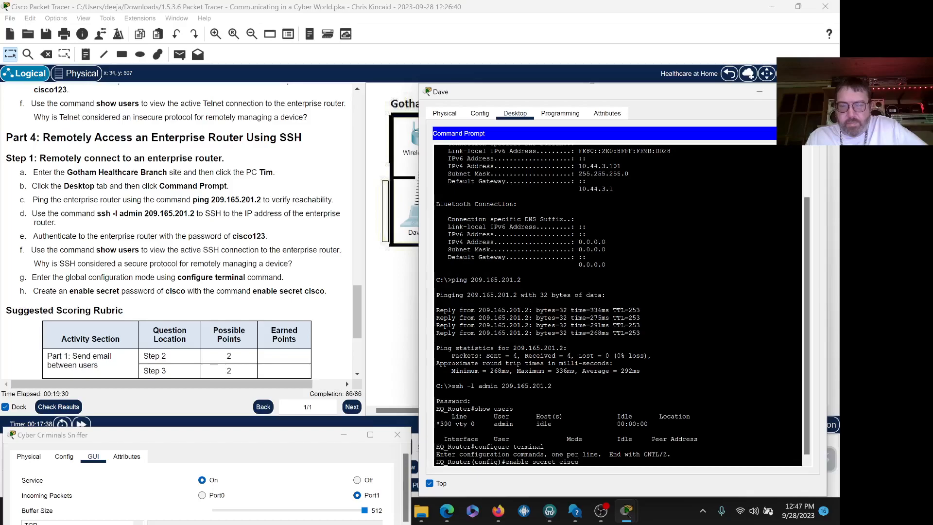
key(Return)
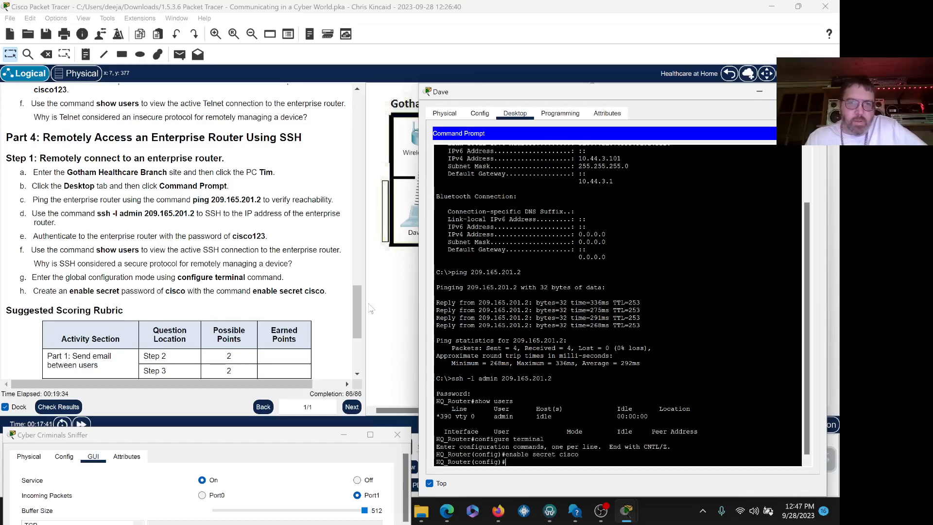
drag(355, 305, 364, 364)
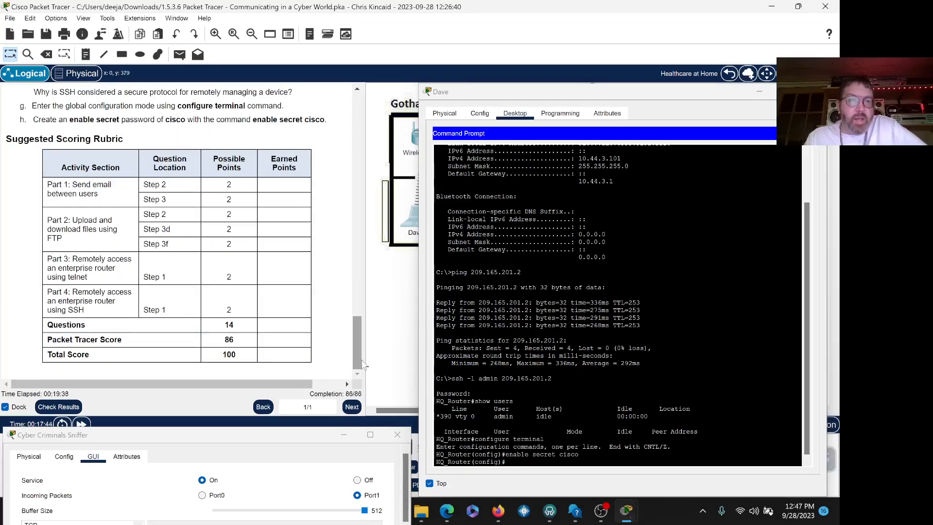
- Check results, close Dave's window, and view Assessment Items showing newclients.txt and Enable Secret Correct
click(65, 408)
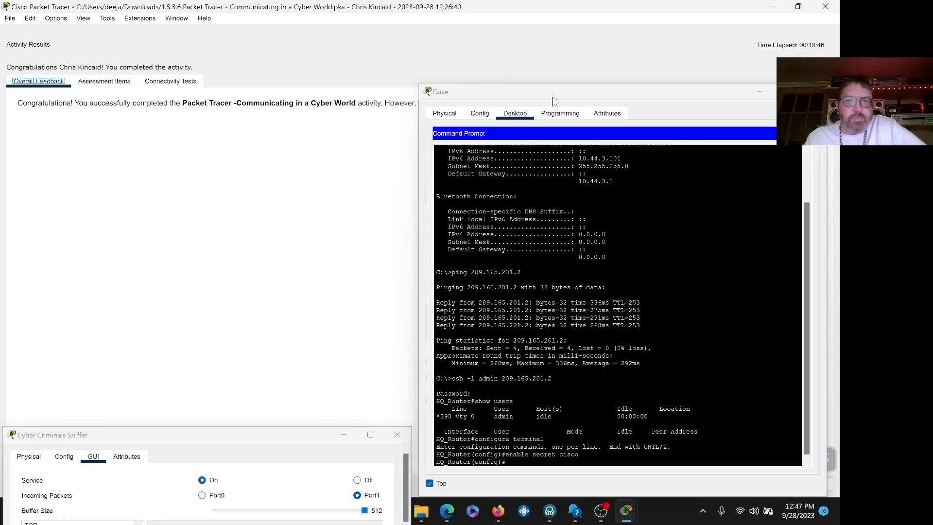
click(813, 92)
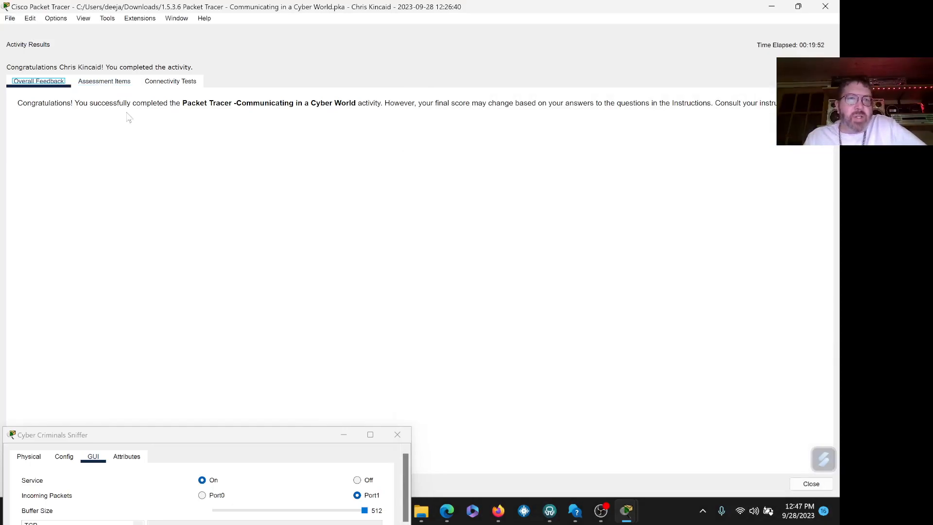
click(114, 85)
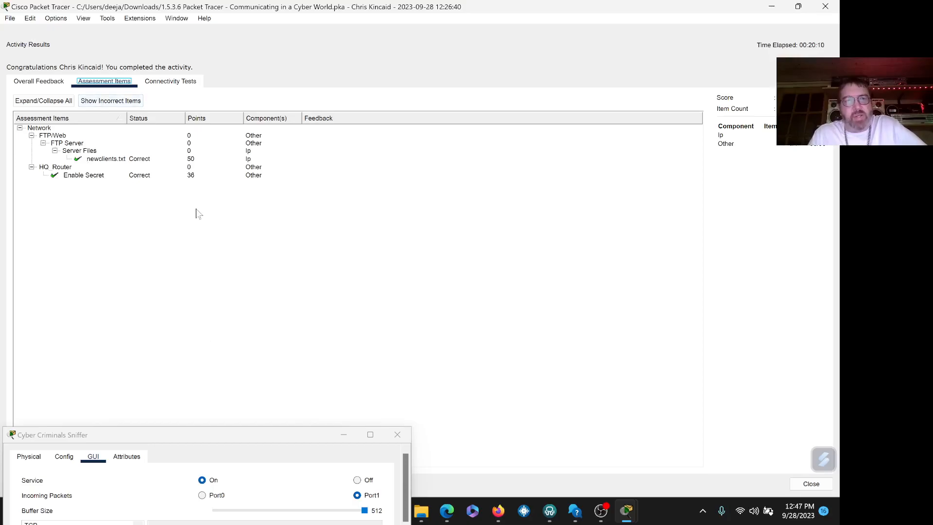
drag(221, 427, 508, 71)
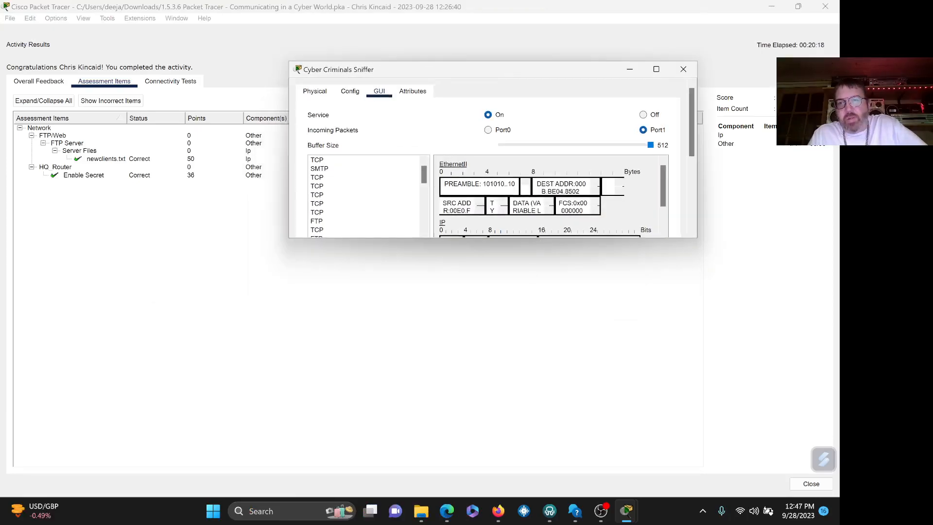
- Enlarge the sniffer and inspect the captured TCP packets sent to port 22
drag(541, 238, 553, 515)
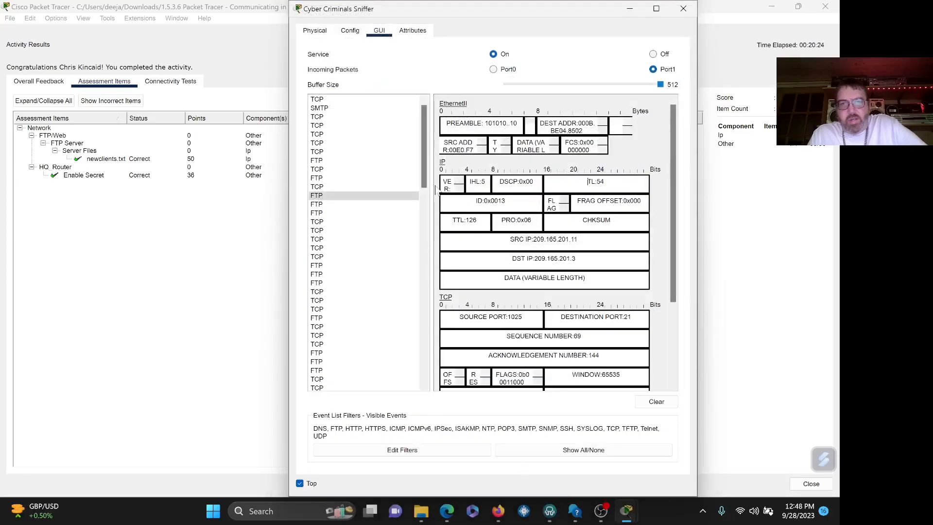
drag(425, 185, 425, 355)
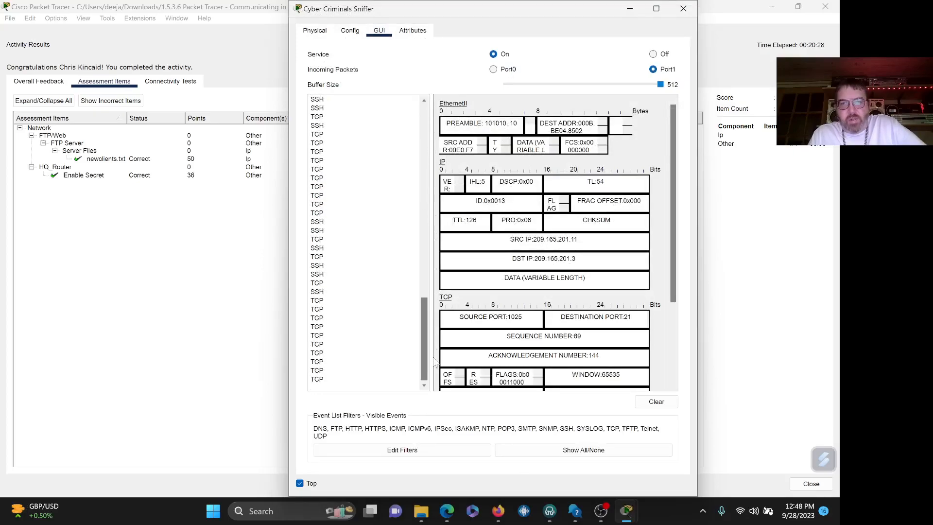
click(320, 301)
drag(676, 169, 681, 250)
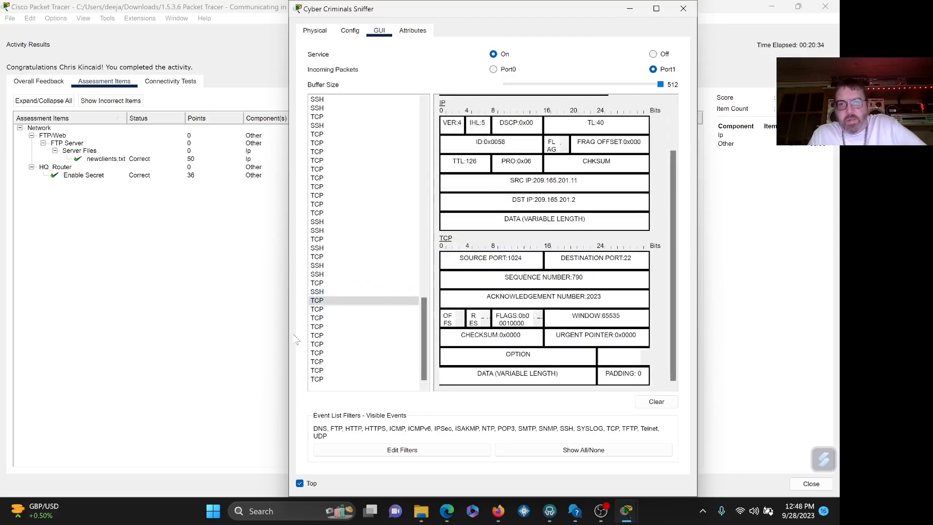
click(322, 310)
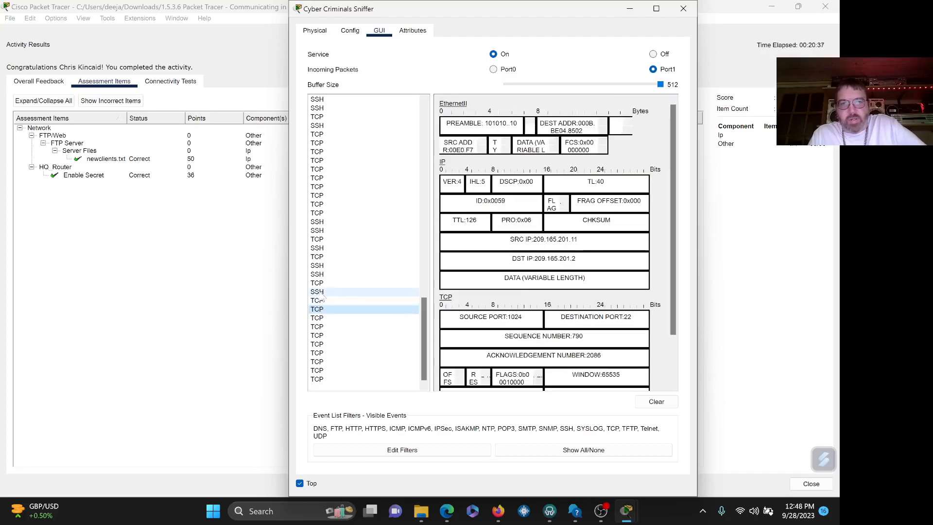
- Inspect the SSH packets from 209.165.201.11 to 209.165.201.2, then close the sniffer
click(323, 293)
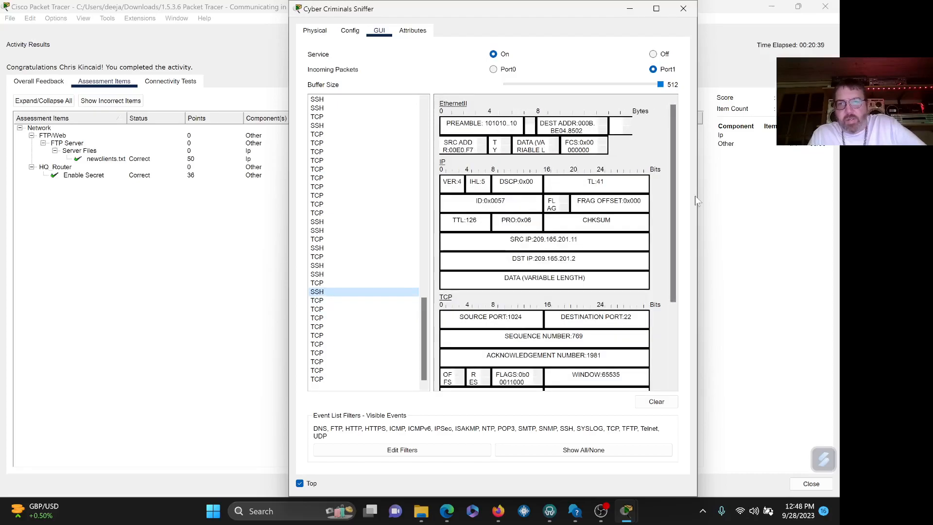
drag(672, 214, 685, 306)
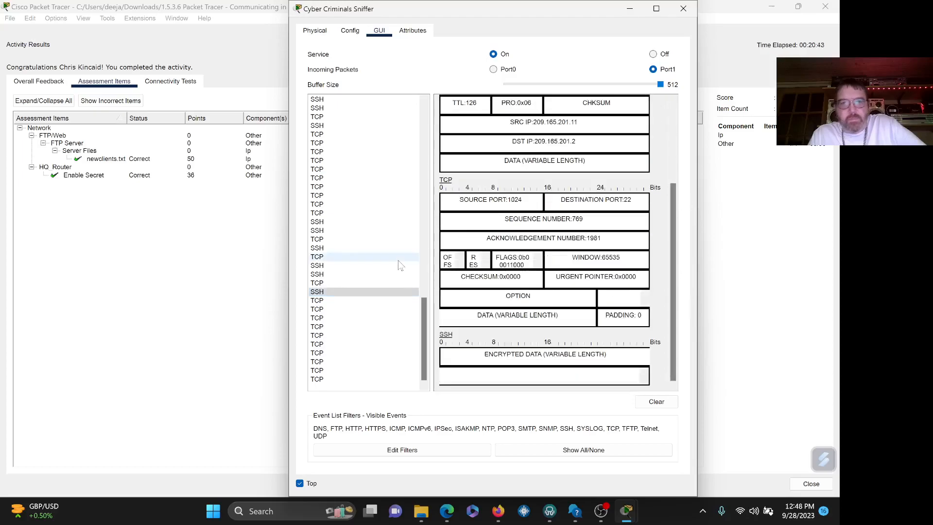
click(331, 274)
drag(675, 220, 674, 182)
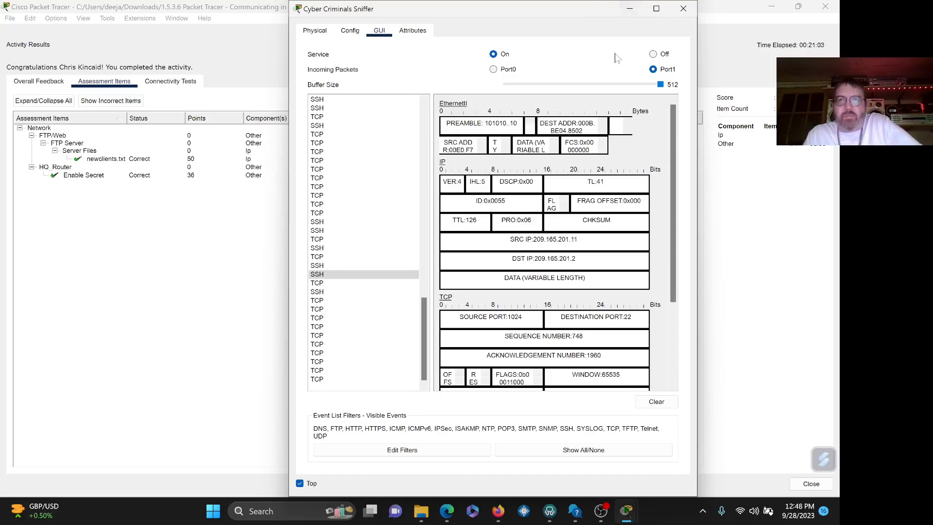
click(683, 8)
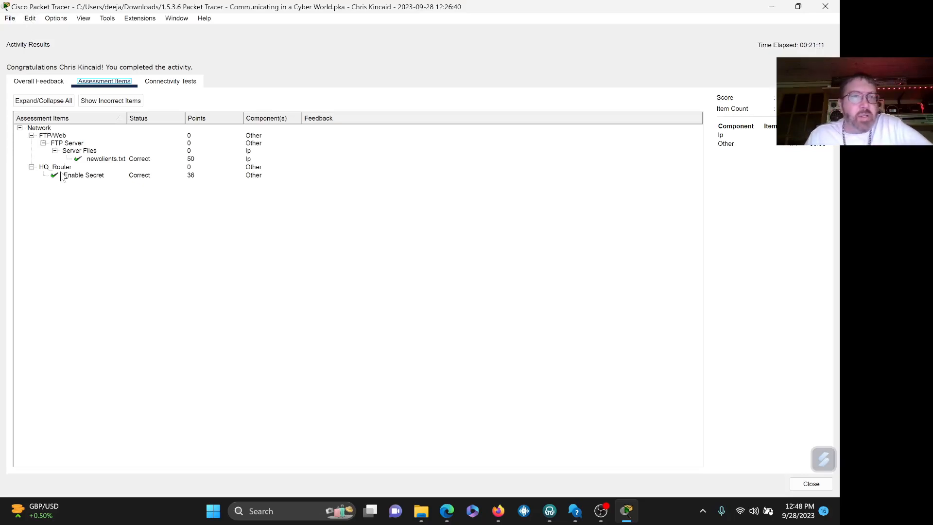
- Save the activity as a new .pka copy with the student's name appended in parentheses
click(42, 83)
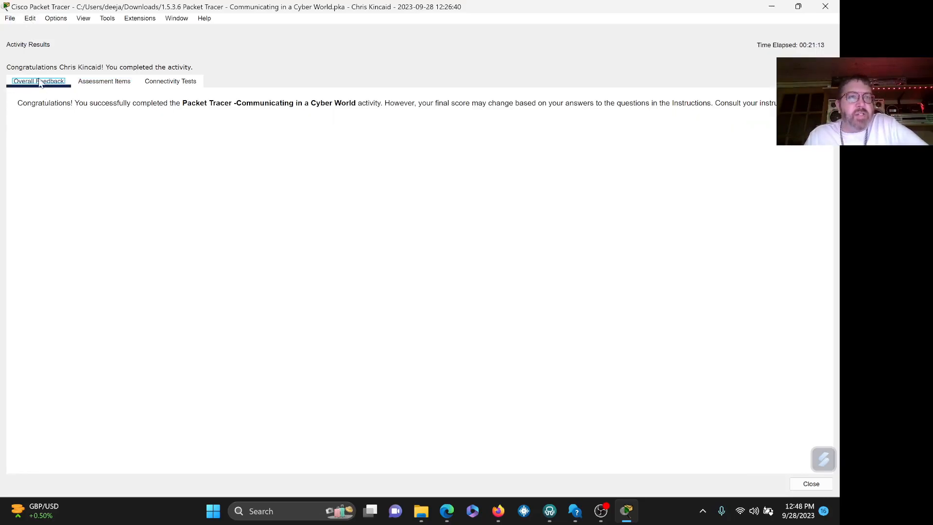
click(10, 18)
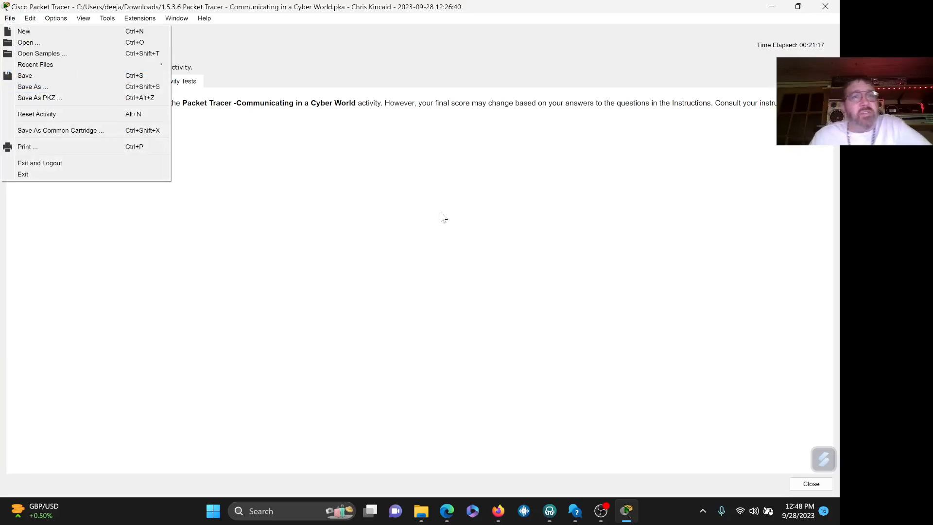
click(42, 91)
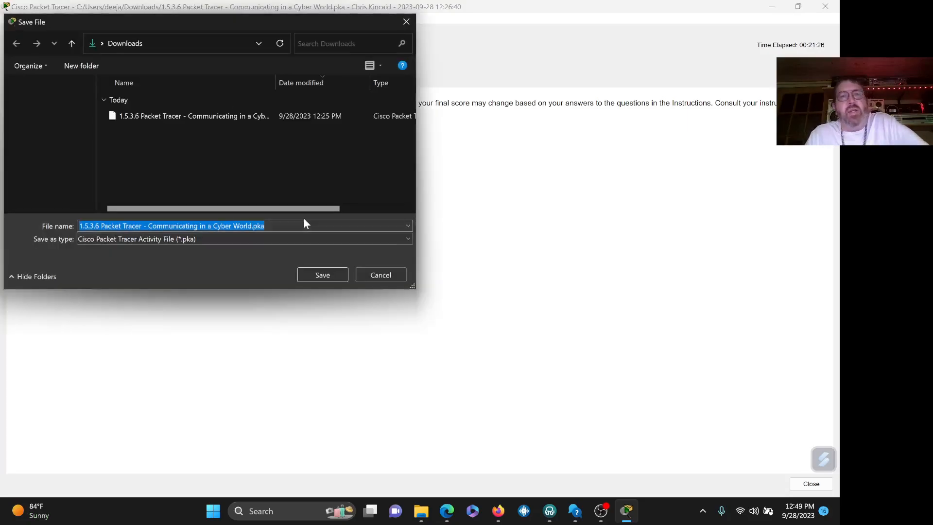
click(281, 226)
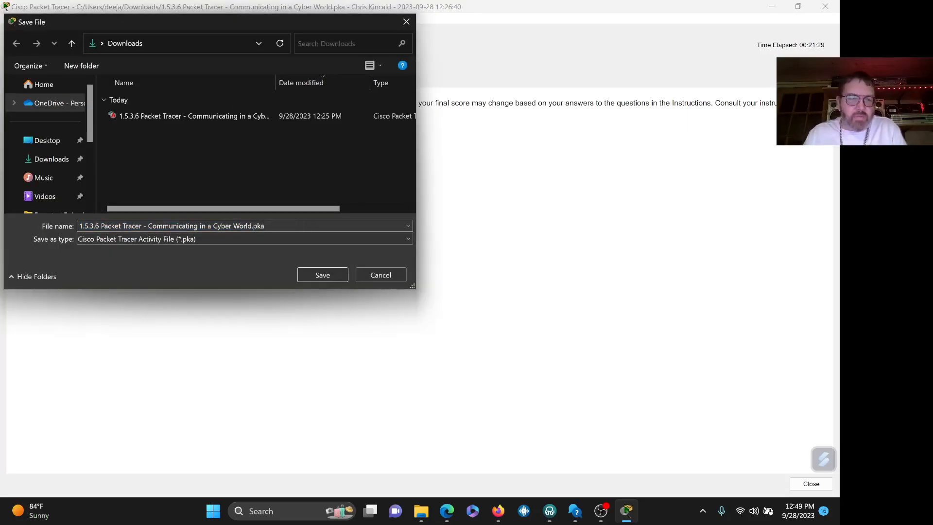
text(())
text(CKincaid)
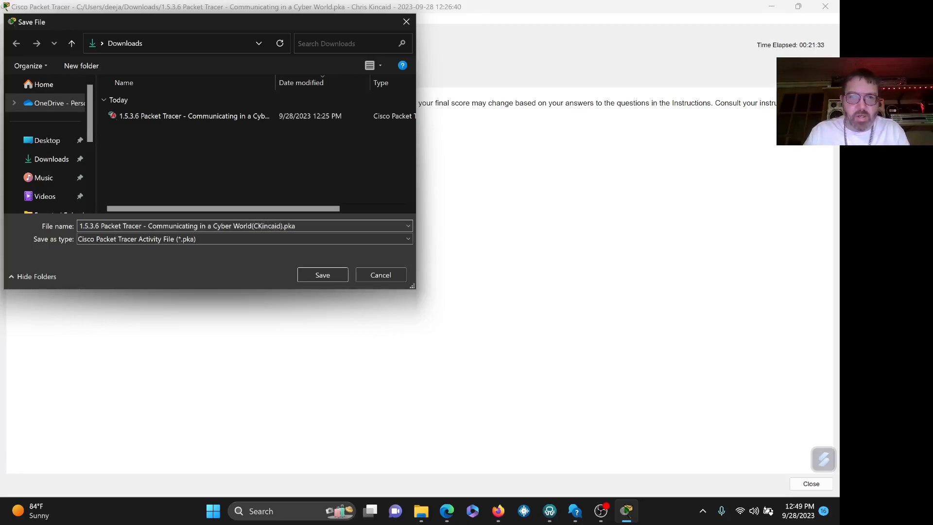
click(322, 276)
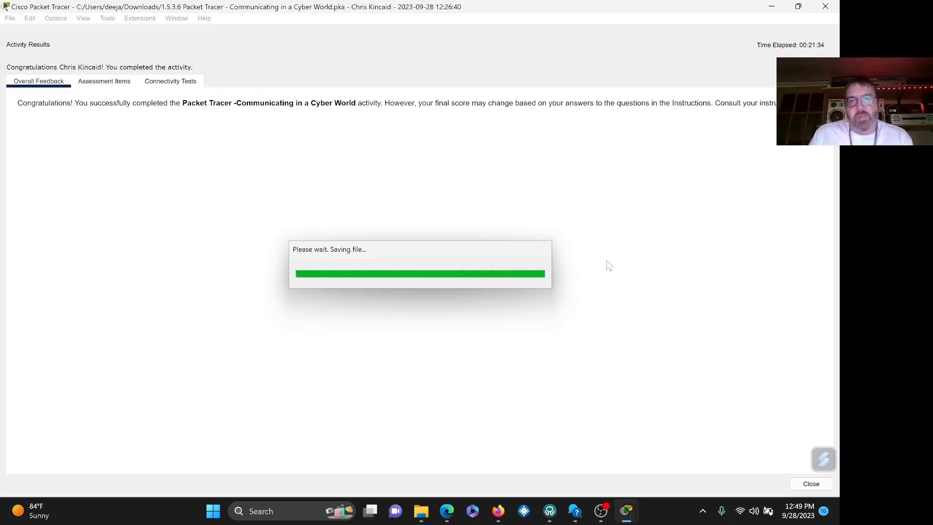
- Confirm the renamed .pka copy is in Downloads, then close Explorer and the Activity Results window
mouse_move(421, 511)
click(464, 470)
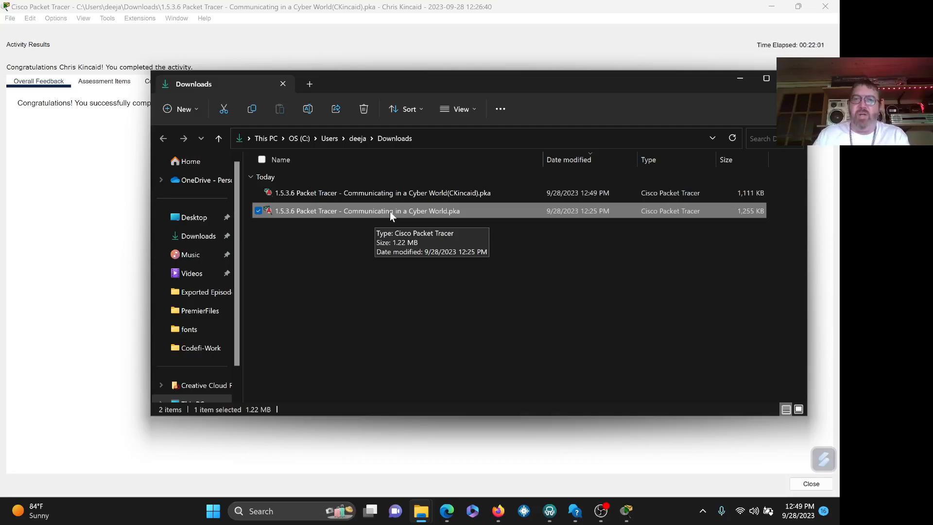
click(453, 193)
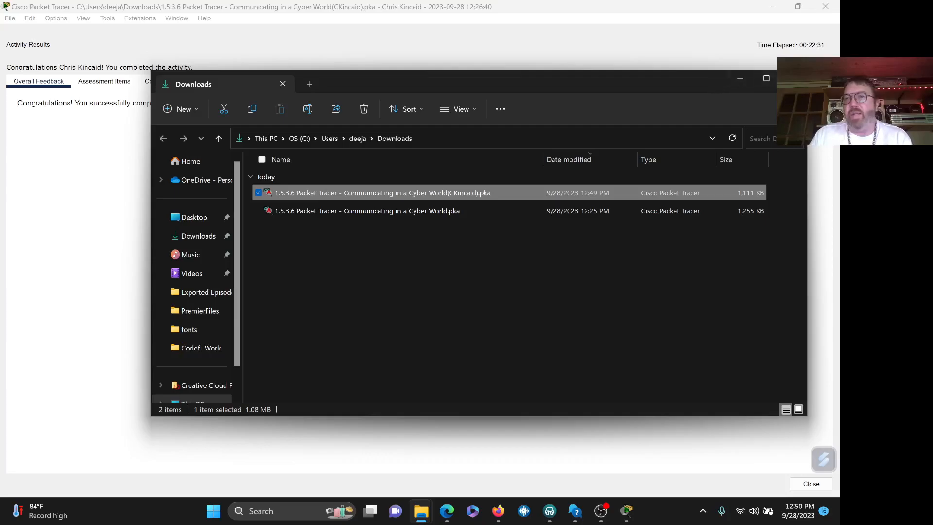
click(792, 79)
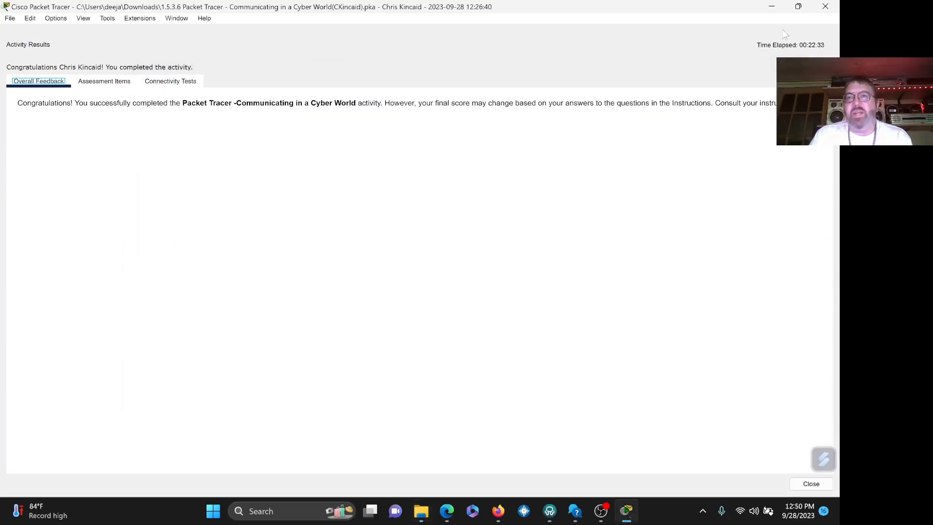
click(822, 7)
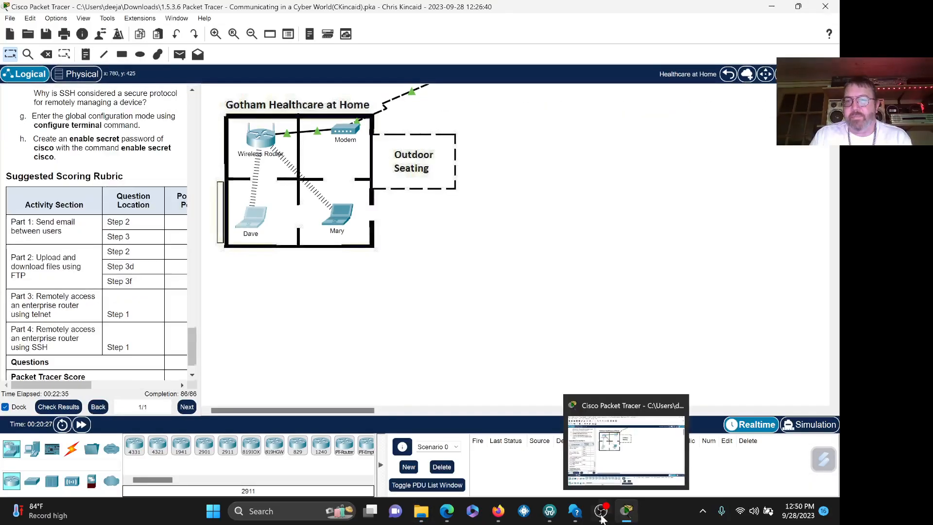